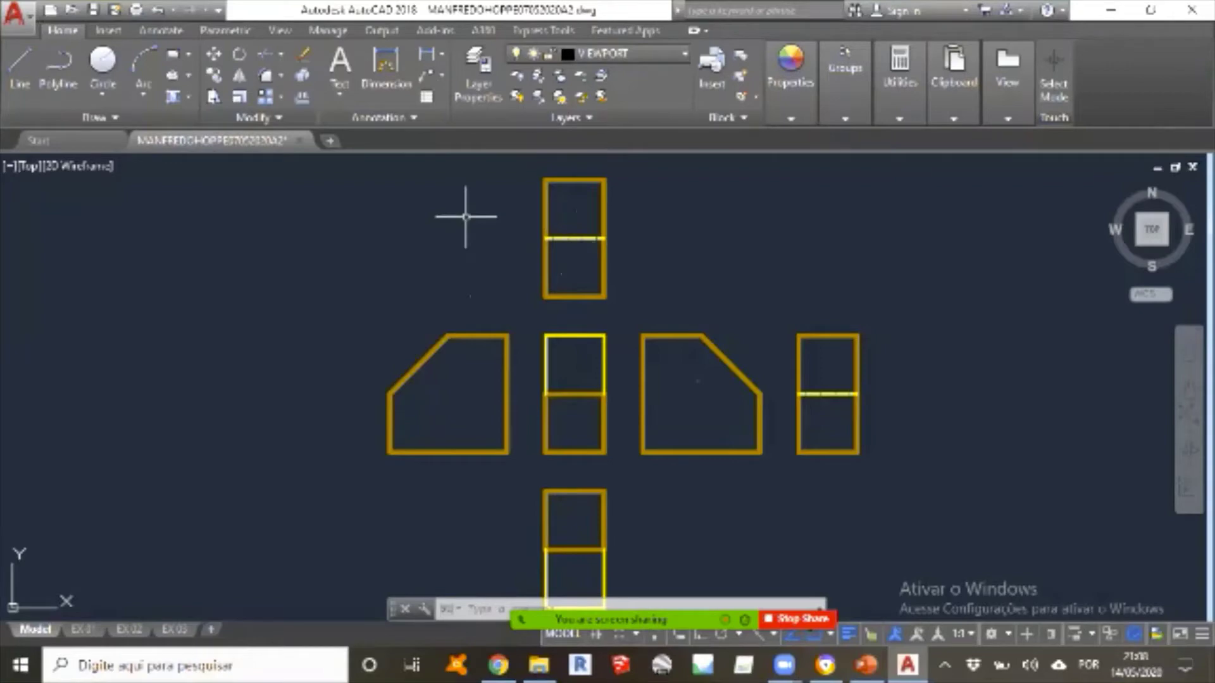
{"action": "mouse_move", "coordinate": [538, 618]}
{"action": "left_click", "coordinate": [447, 584]}
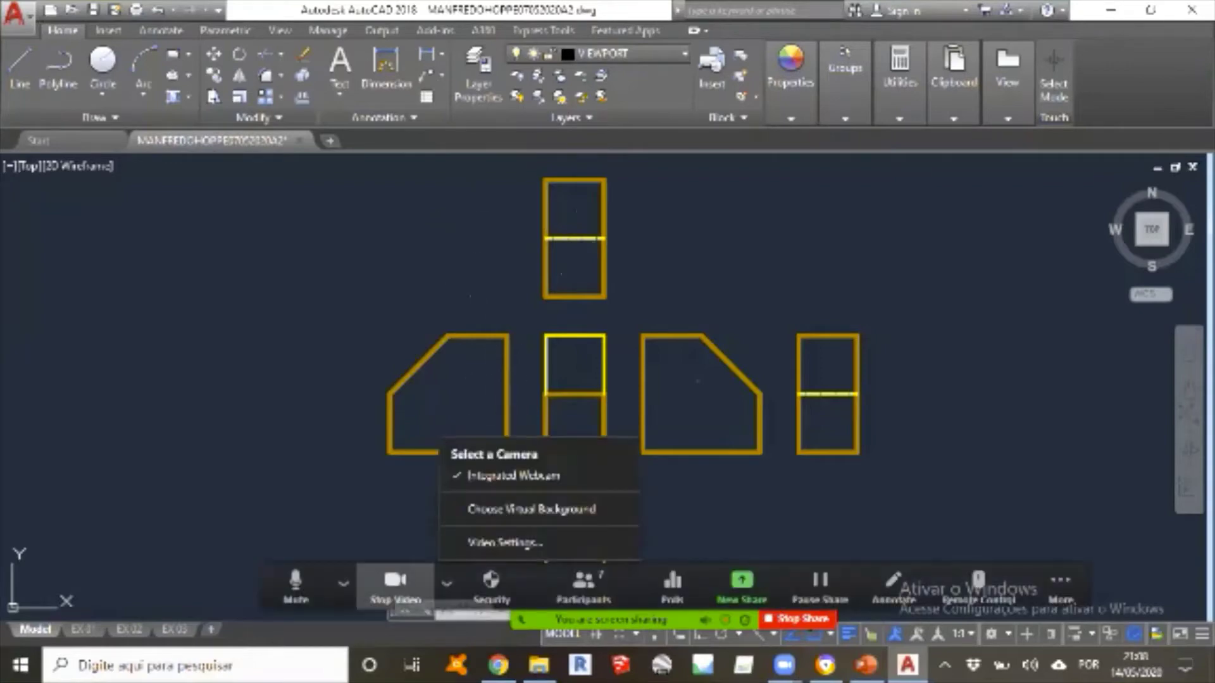
{"action": "left_click", "coordinate": [401, 579]}
{"action": "left_click_drag", "start_coordinate": [401, 580], "coordinate": [376, 582]}
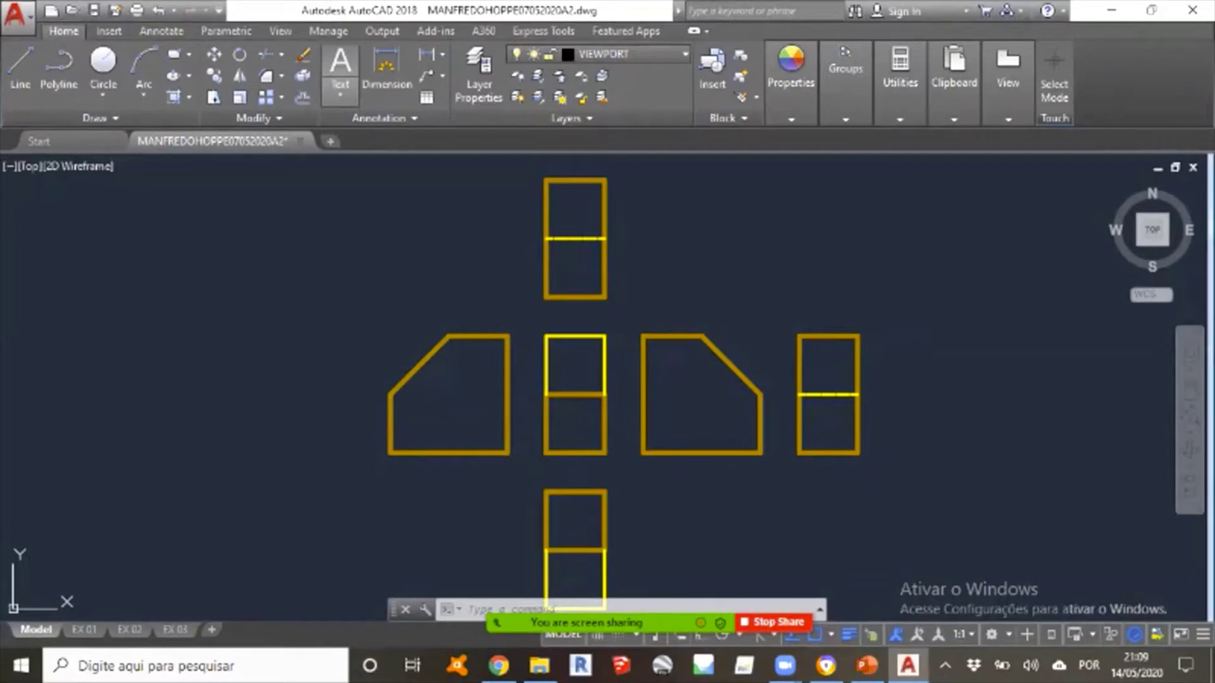
Start a multiline text and make P00 the current layer.
{"action": "left_click", "coordinate": [341, 66]}
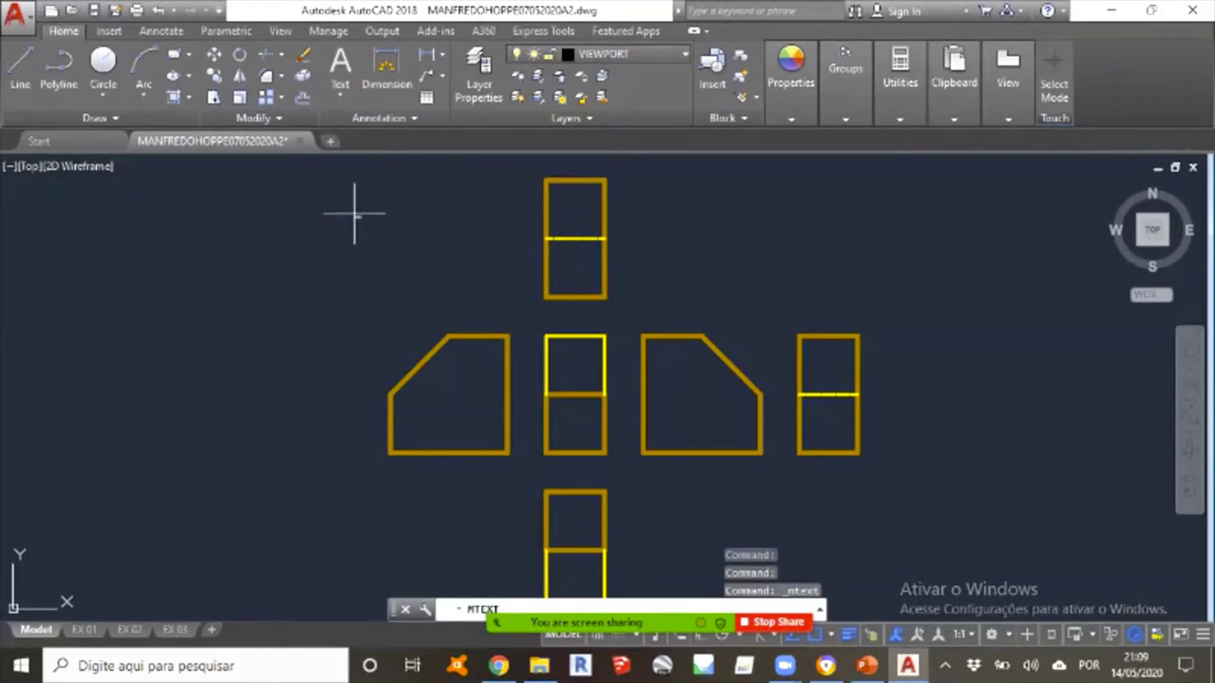
{"action": "left_click", "coordinate": [340, 92]}
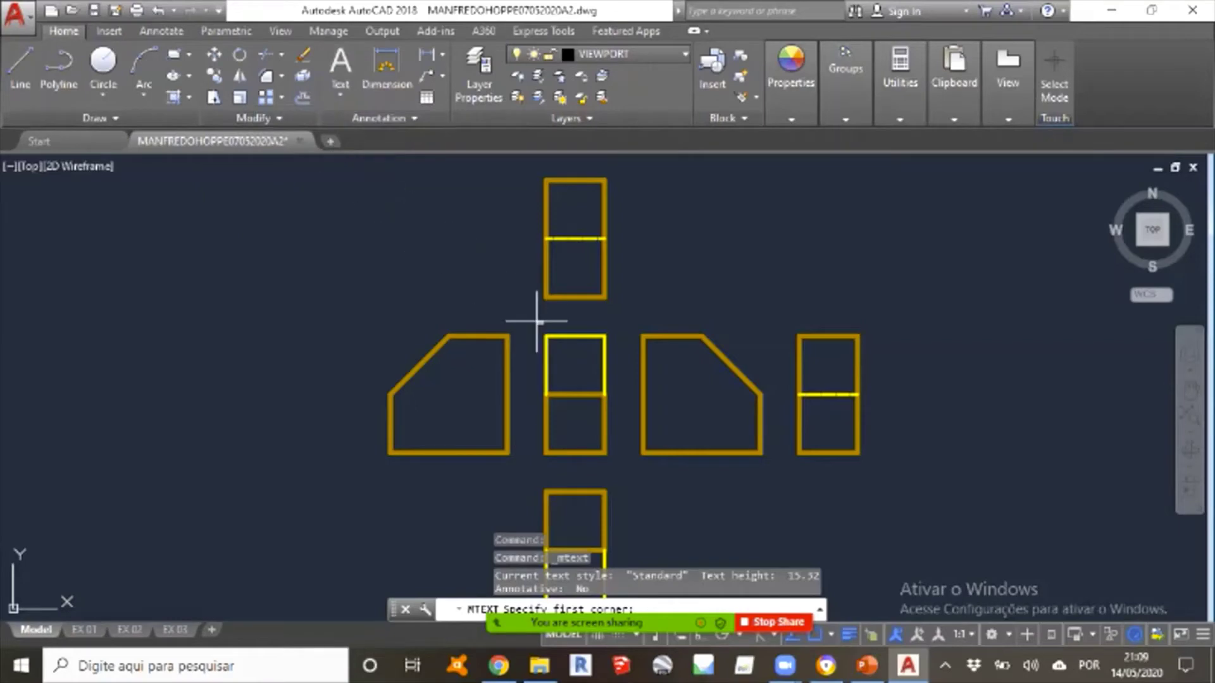
{"action": "scroll", "coordinate": [540, 321], "scroll_direction": "up", "scroll_amount": 2}
{"action": "scroll", "coordinate": [540, 321], "scroll_direction": "up", "scroll_amount": 4}
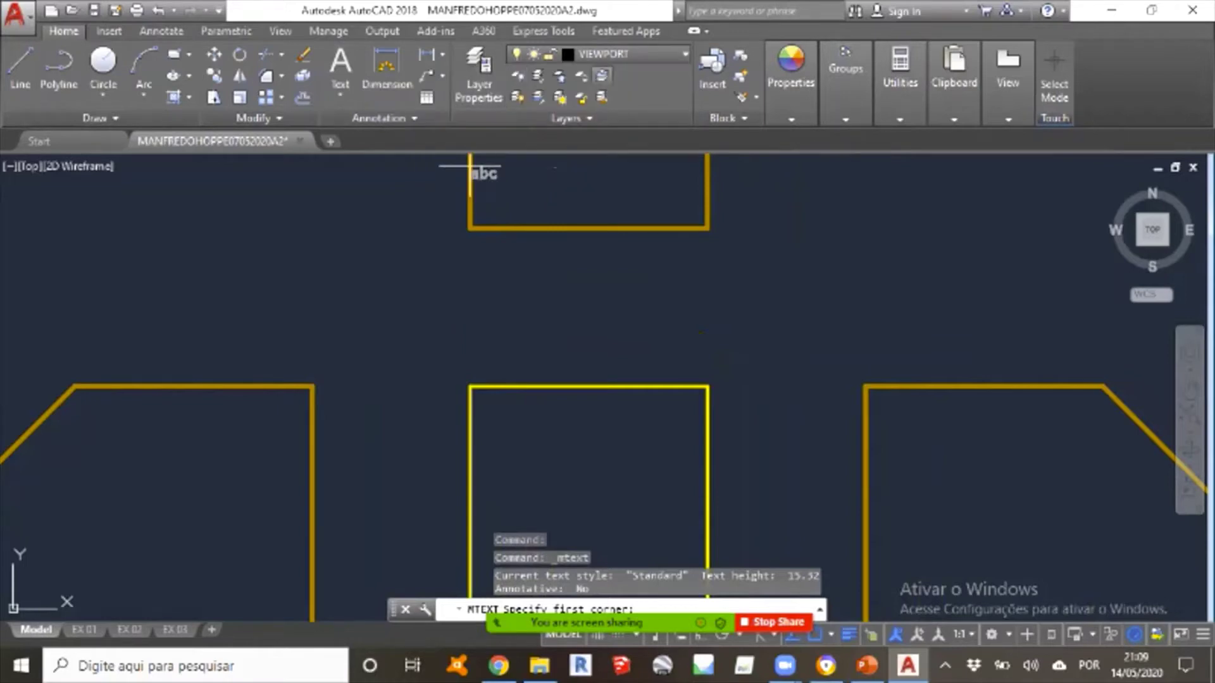
{"action": "left_click", "coordinate": [626, 54]}
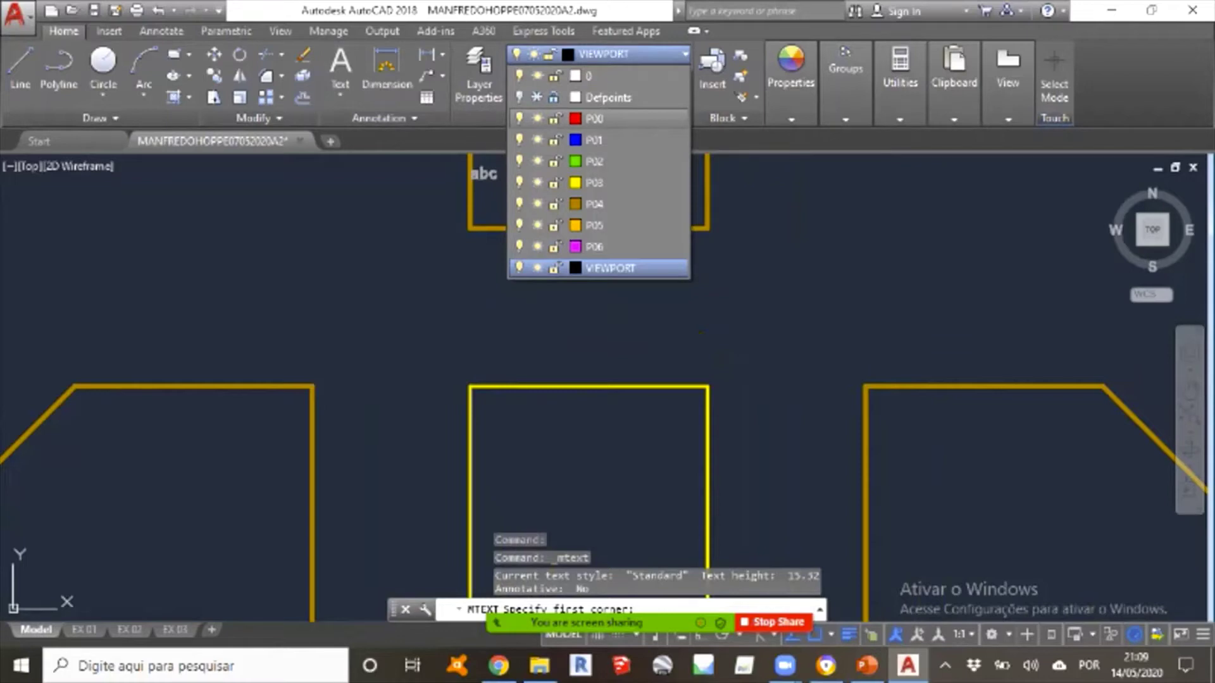
{"action": "left_click", "coordinate": [594, 118]}
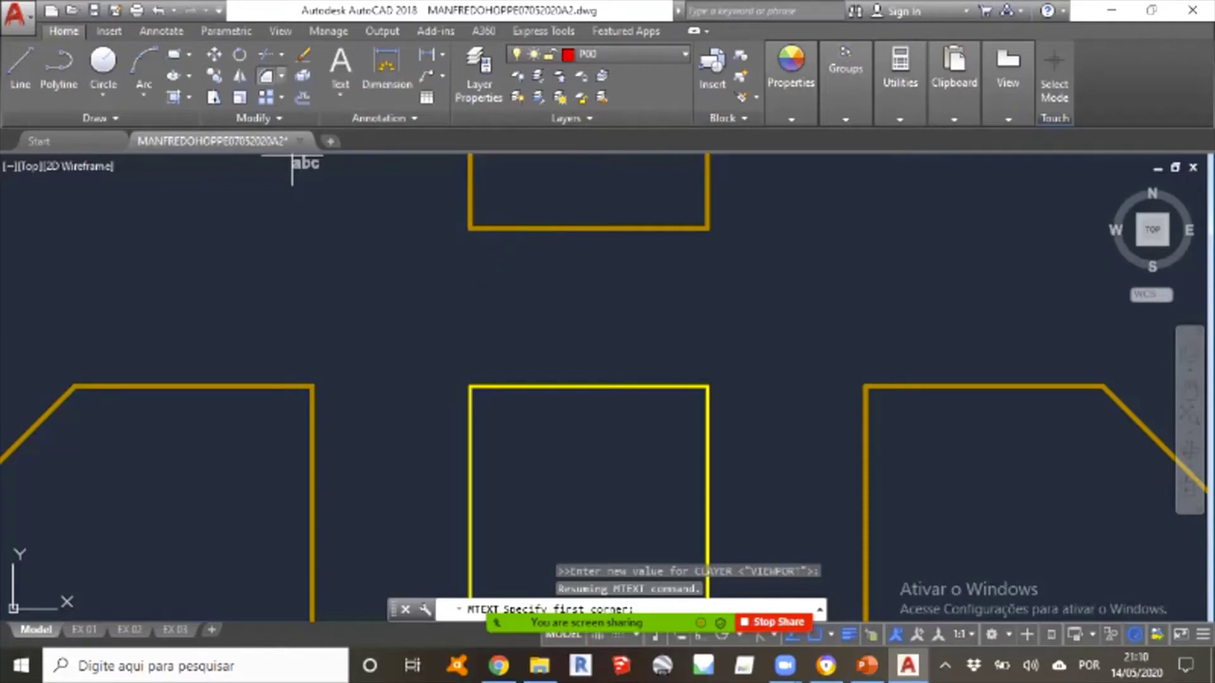
Place the multiline text "VISTA INFERIOR" just below the uppermost view, starting at its lower-left corner.
{"action": "left_click", "coordinate": [468, 253]}
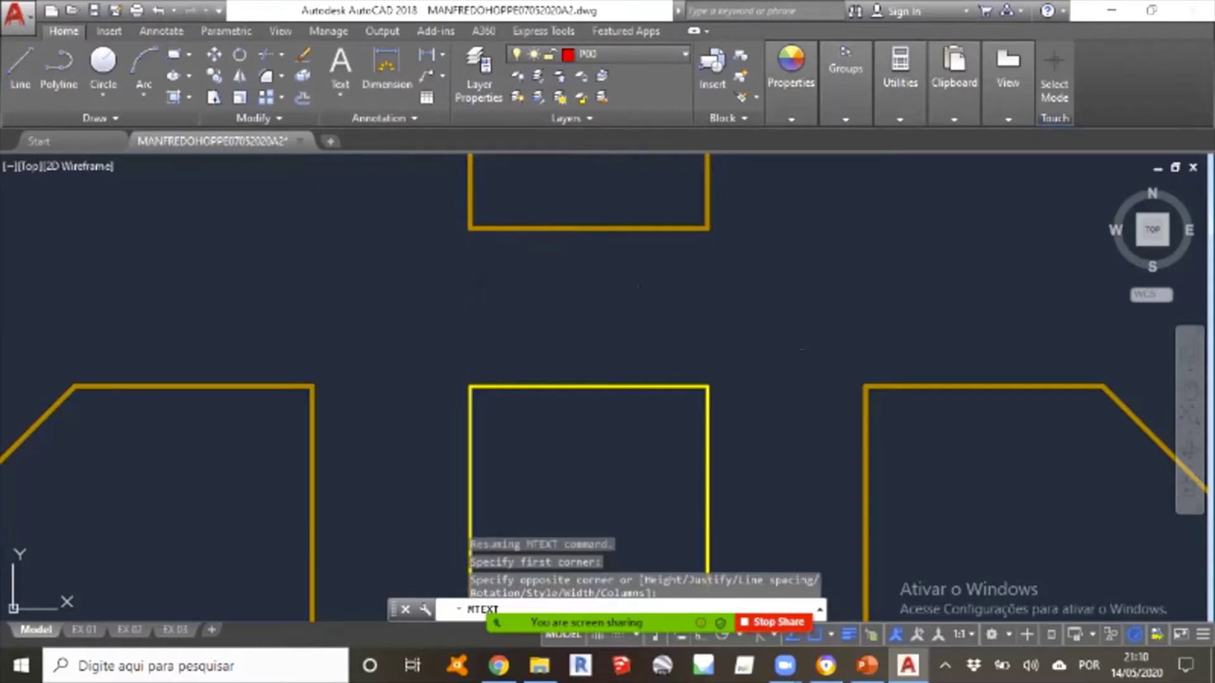
{"action": "left_click", "coordinate": [844, 313]}
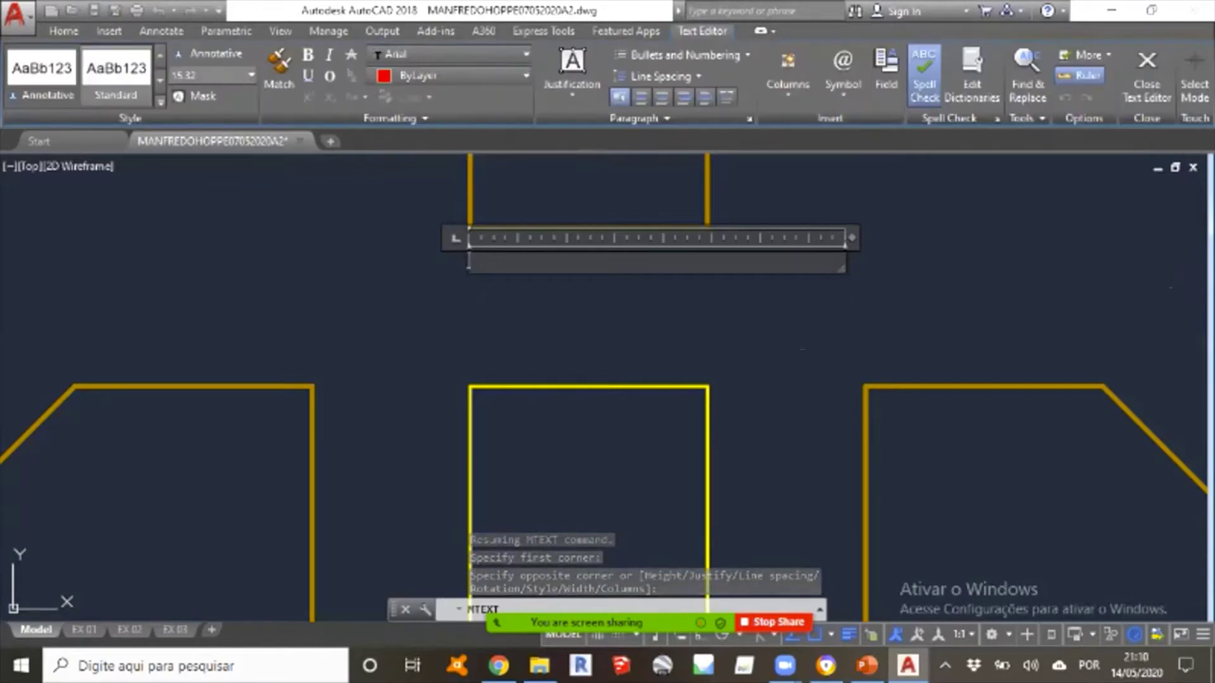
{"action": "type", "text": "VISTA"}
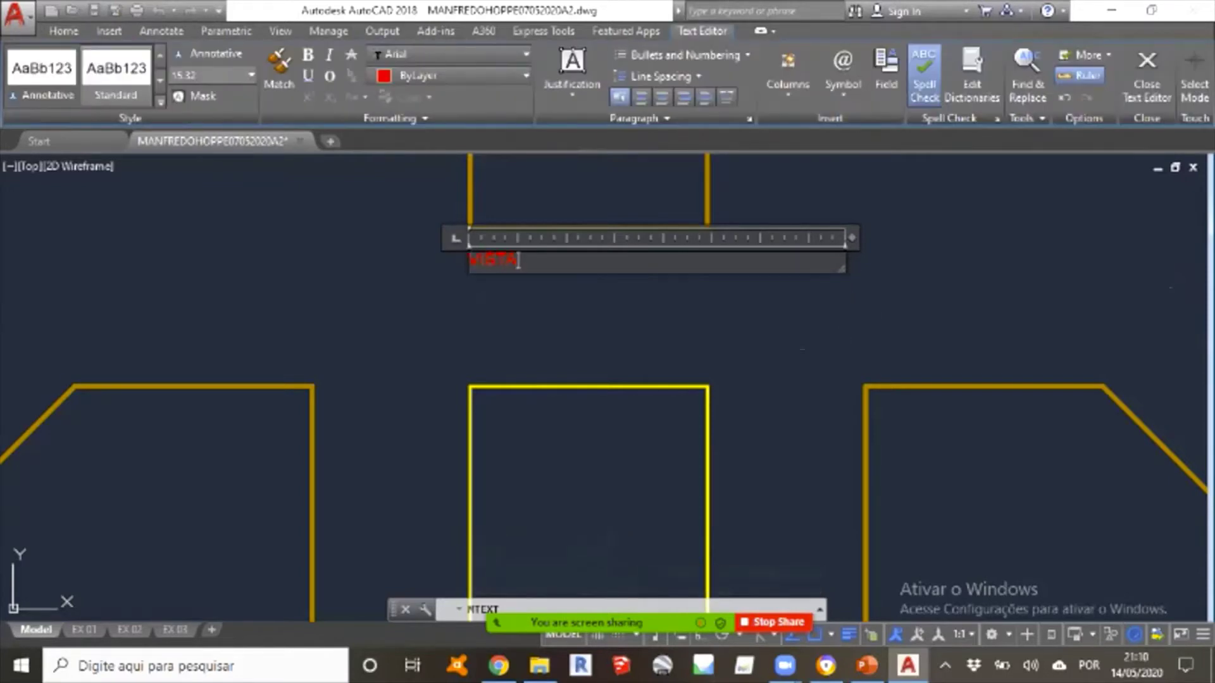
{"action": "type", "text": " IN"}
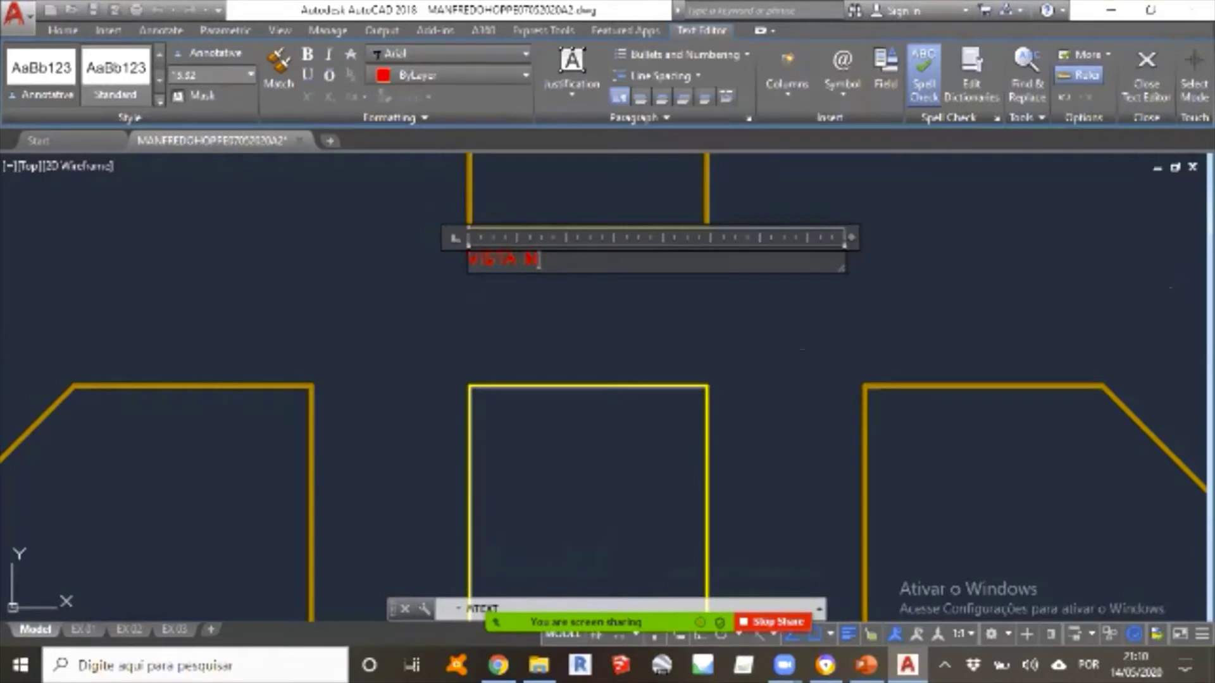
{"action": "type", "text": "FERIOR"}
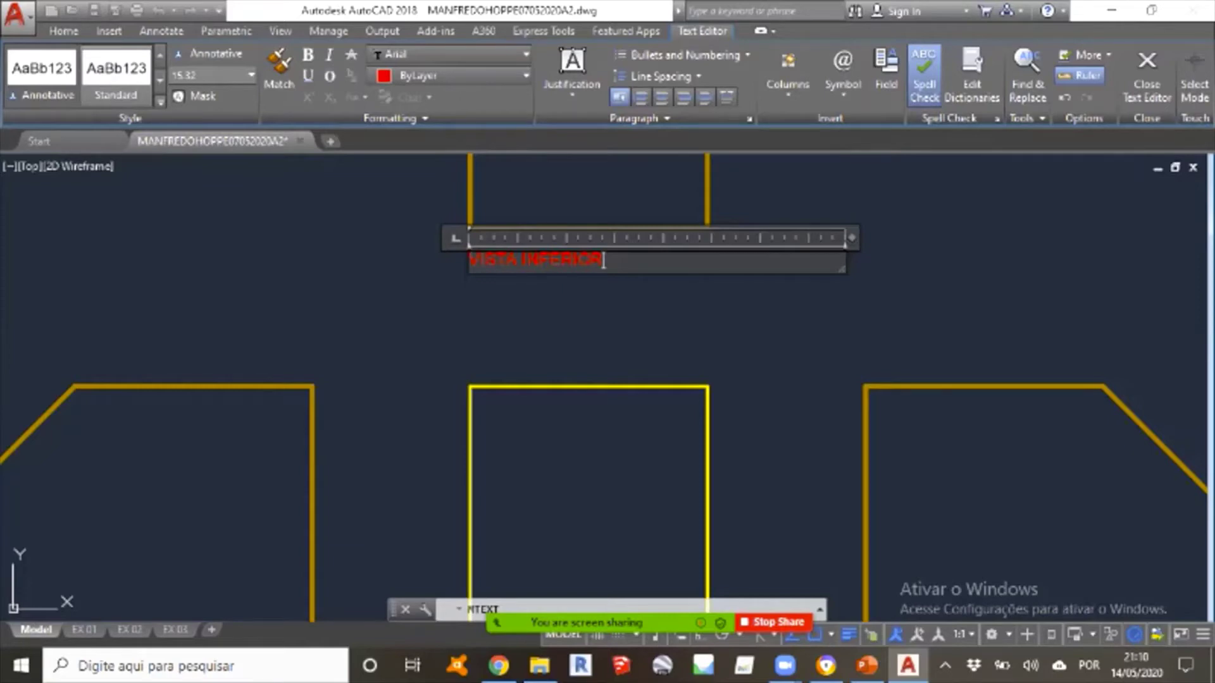
{"action": "left_click", "coordinate": [411, 217]}
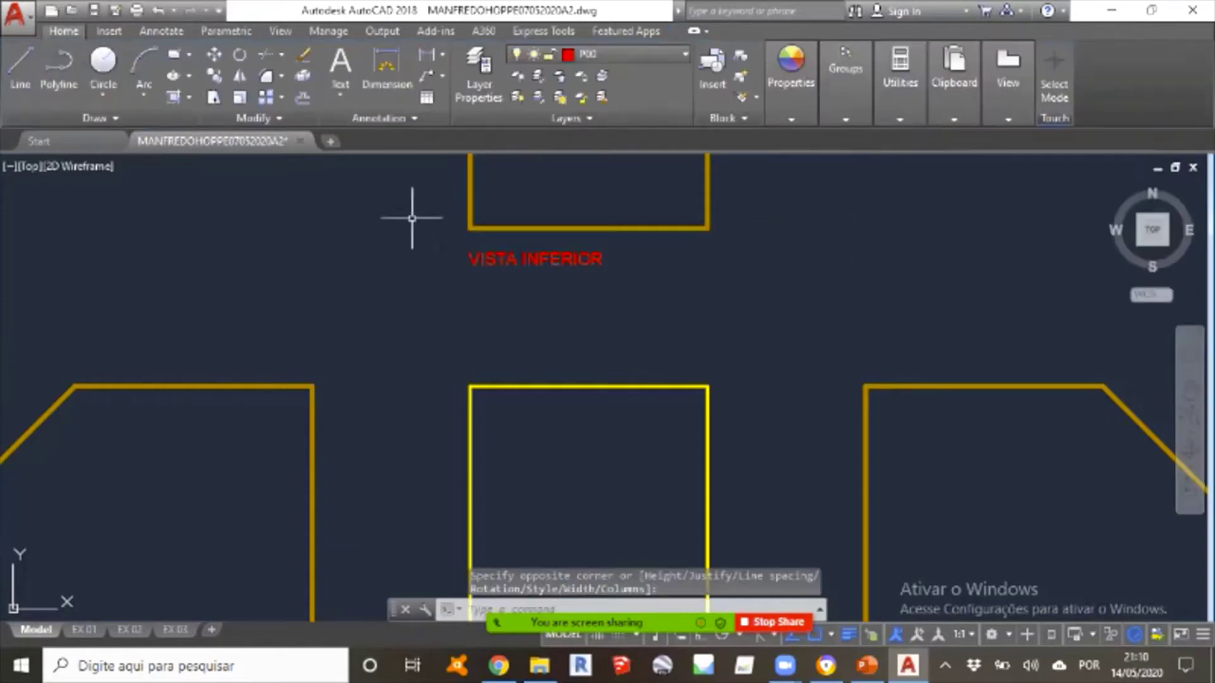
Set the text height of the "VISTA INFERIOR" label to 50.
{"action": "scroll", "coordinate": [452, 293], "scroll_direction": "down", "scroll_amount": 2}
{"action": "scroll", "coordinate": [452, 293], "scroll_direction": "down", "scroll_amount": 3}
{"action": "scroll", "coordinate": [468, 298], "scroll_direction": "up", "scroll_amount": 3}
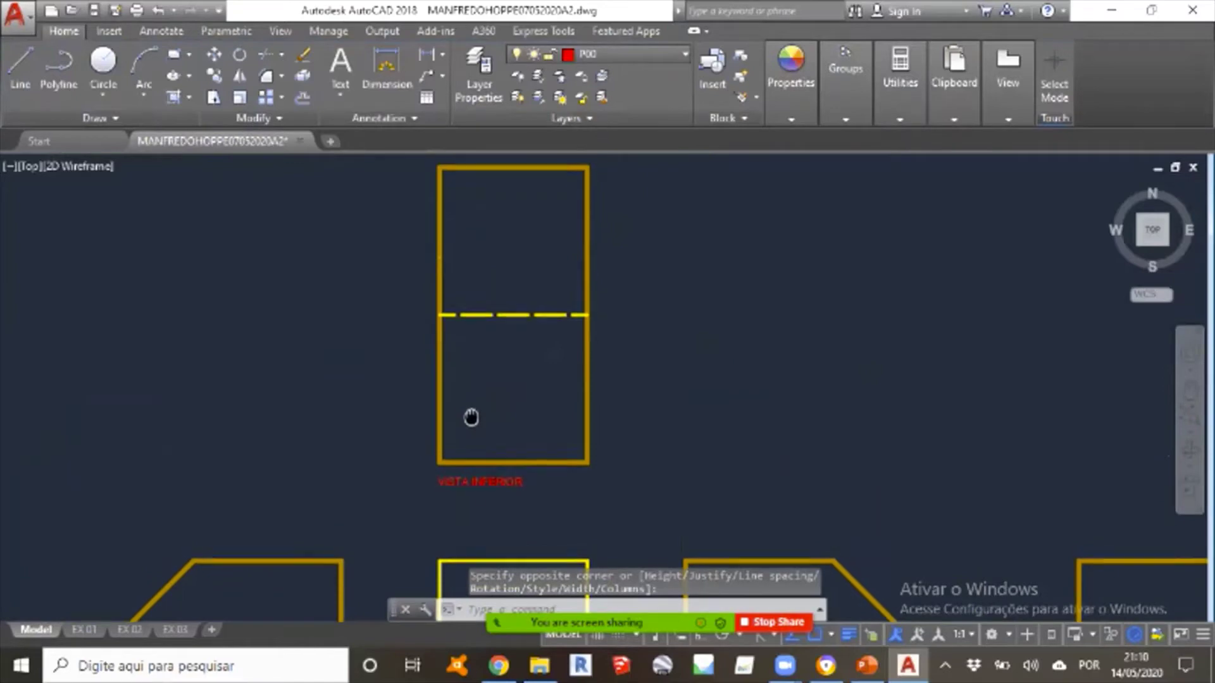
{"action": "scroll", "coordinate": [477, 426], "scroll_direction": "down", "scroll_amount": 4}
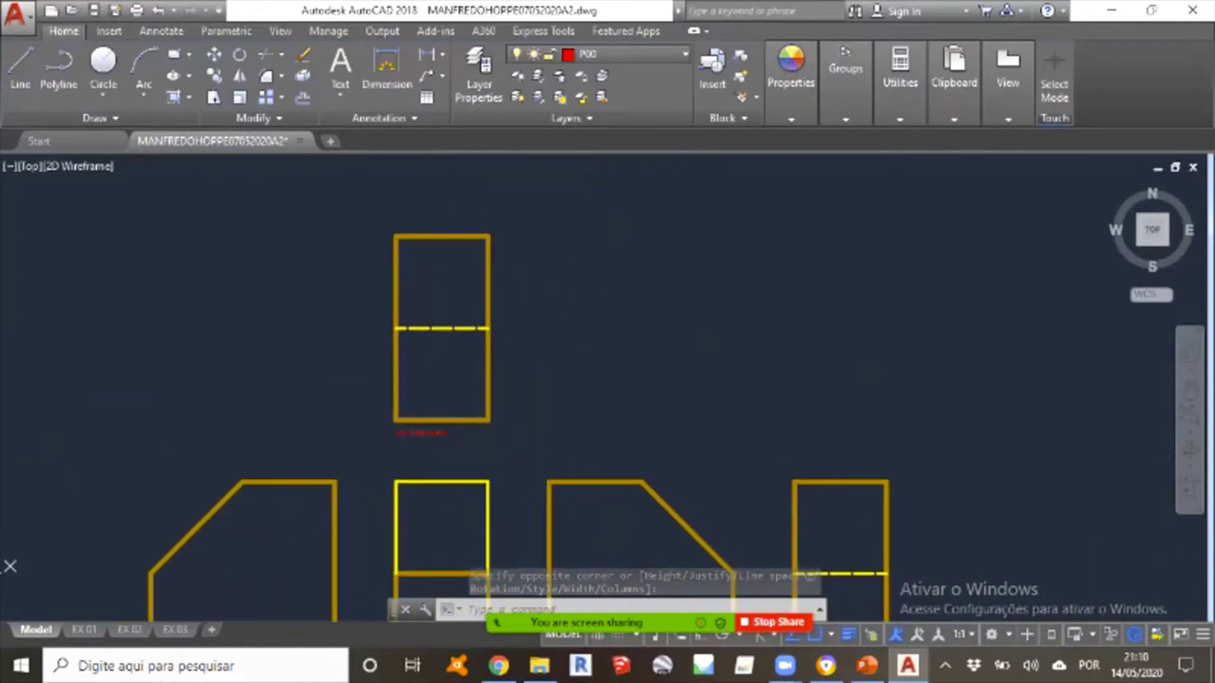
{"action": "scroll", "coordinate": [456, 443], "scroll_direction": "up", "scroll_amount": 2}
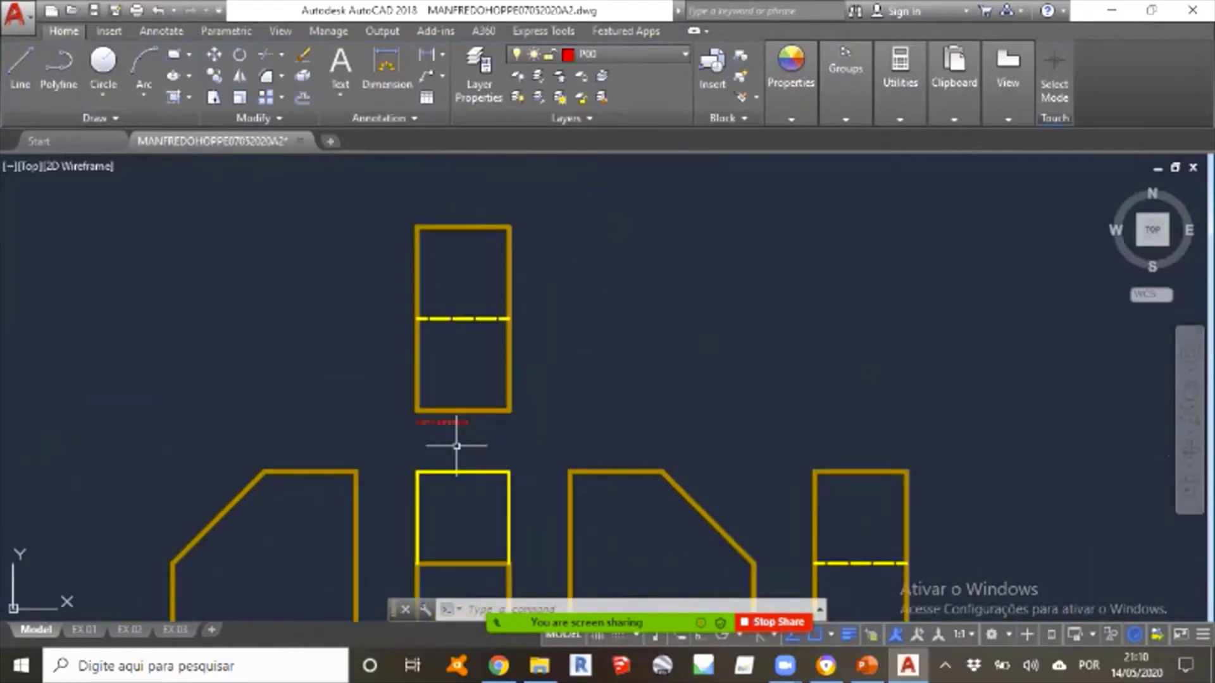
{"action": "scroll", "coordinate": [456, 434], "scroll_direction": "up", "scroll_amount": 2}
{"action": "middle_click_drag", "start_coordinate": [455, 434], "coordinate": [496, 449]}
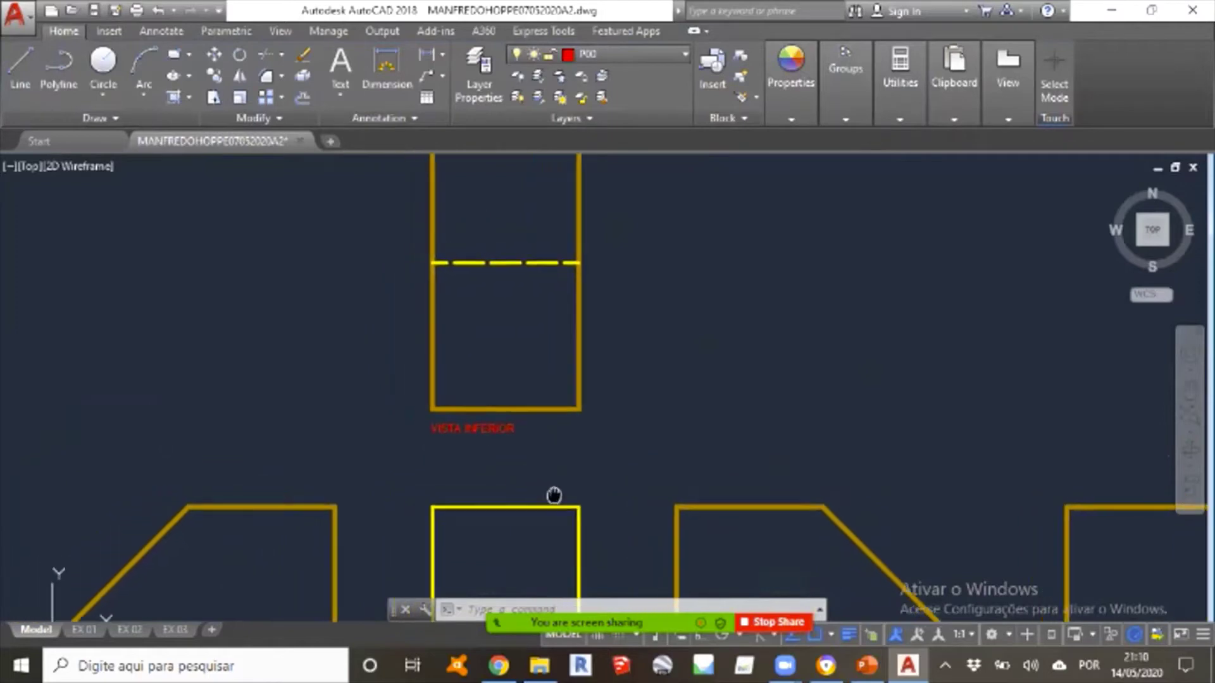
{"action": "middle_click_drag", "start_coordinate": [515, 354], "coordinate": [628, 271]}
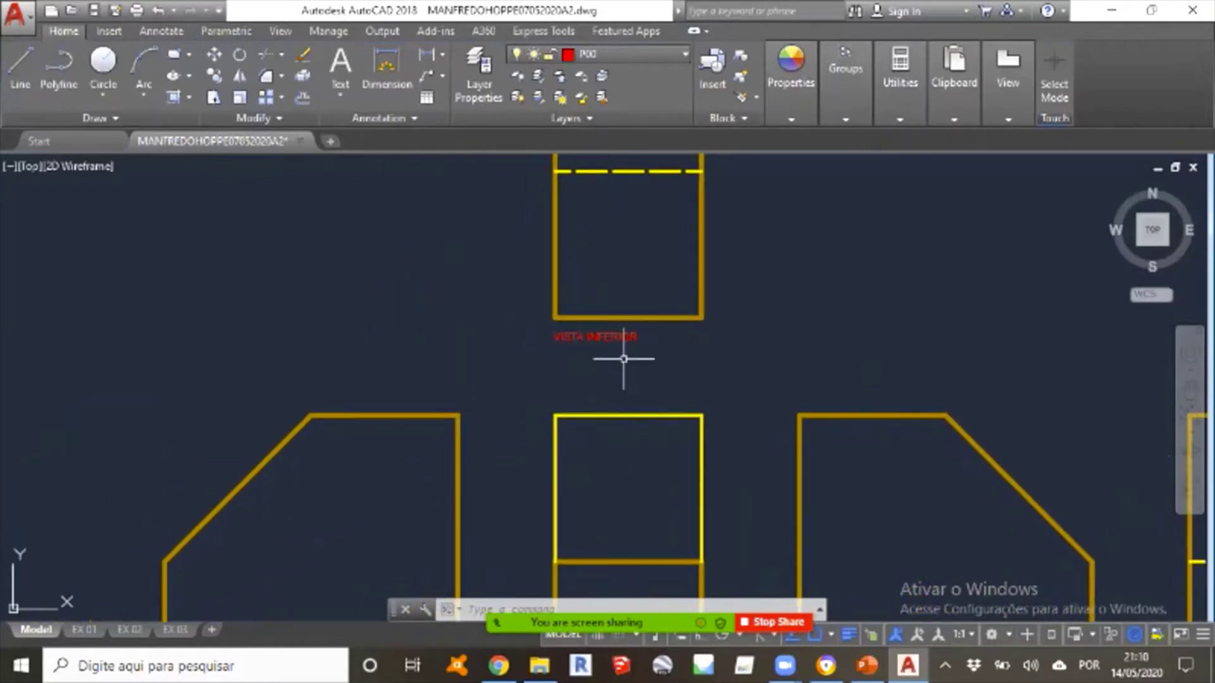
{"action": "scroll", "coordinate": [611, 328], "scroll_direction": "up", "scroll_amount": 3}
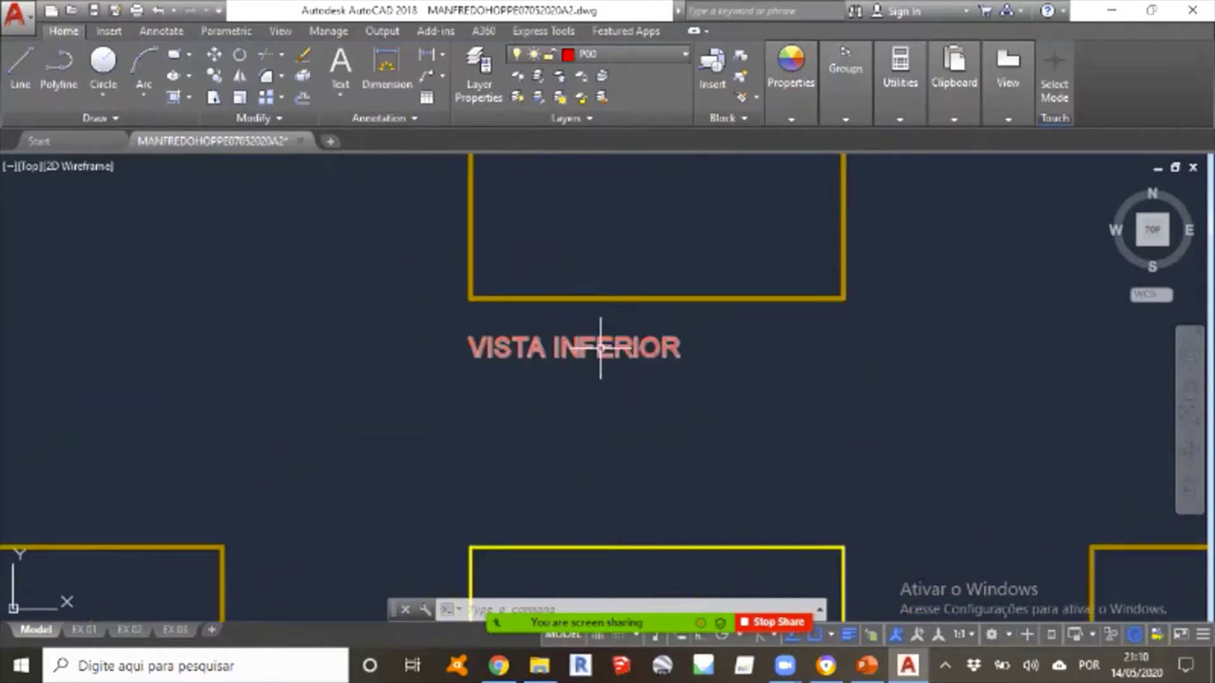
{"action": "left_click", "coordinate": [605, 350]}
{"action": "double_click", "coordinate": [605, 350]}
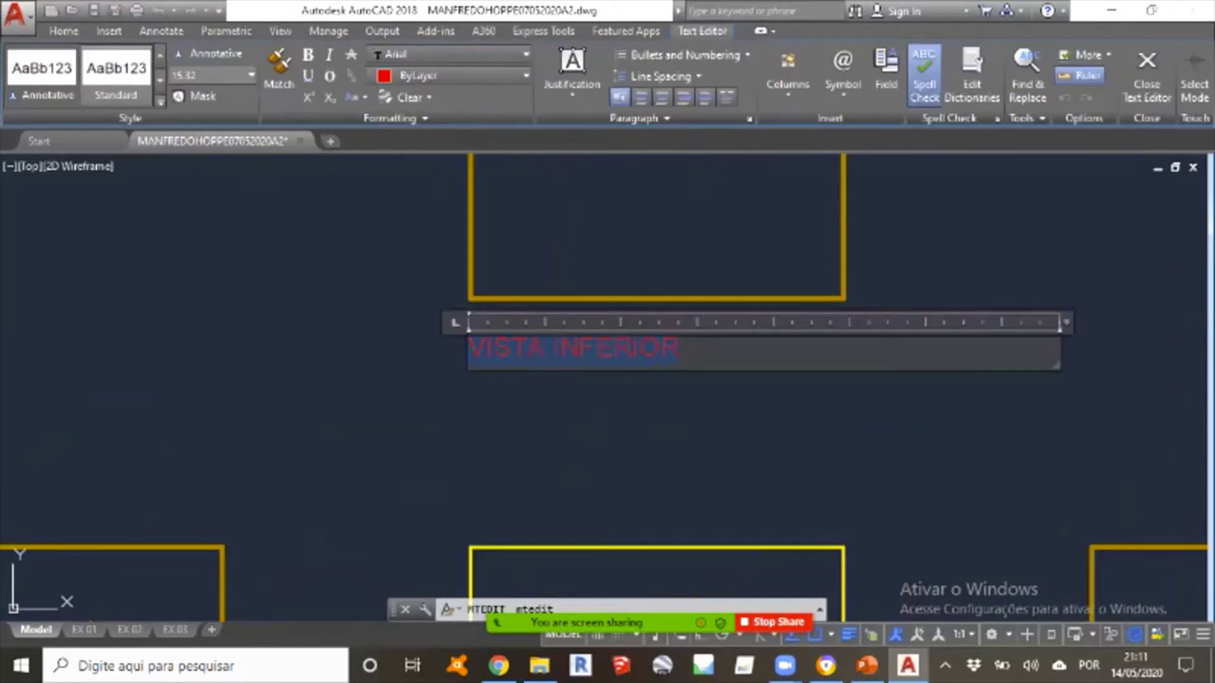
{"action": "type", "text": "50"}
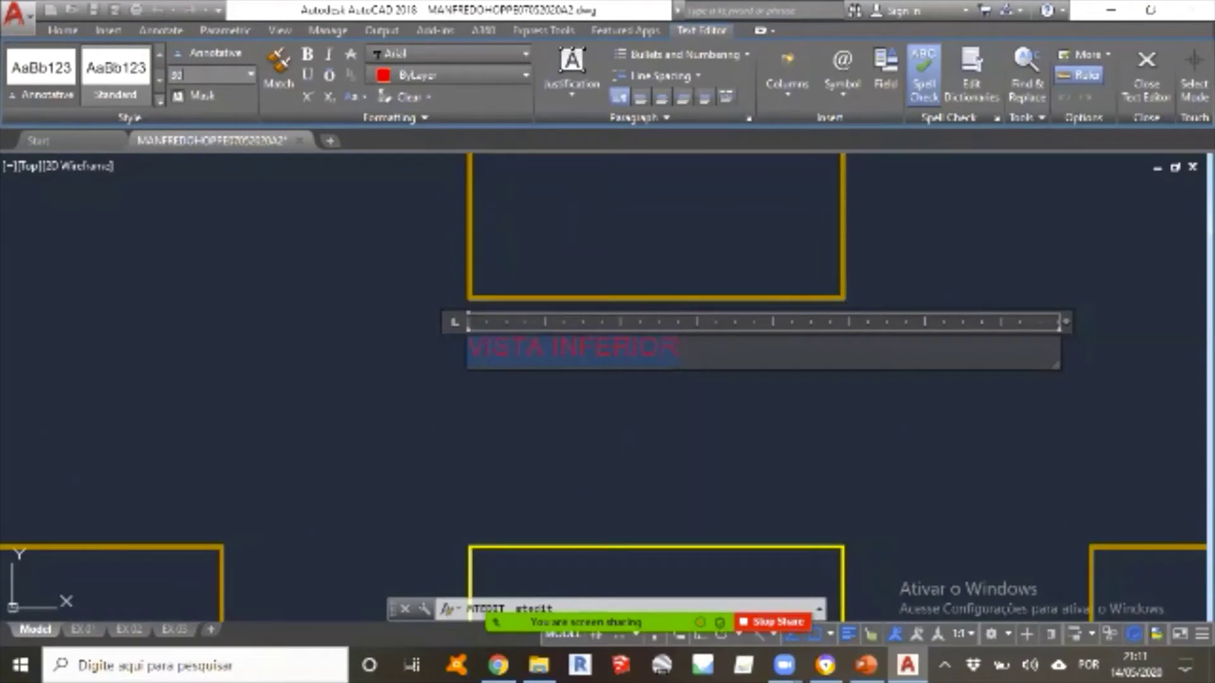
{"action": "key", "text": "Return"}
{"action": "left_click", "coordinate": [371, 325]}
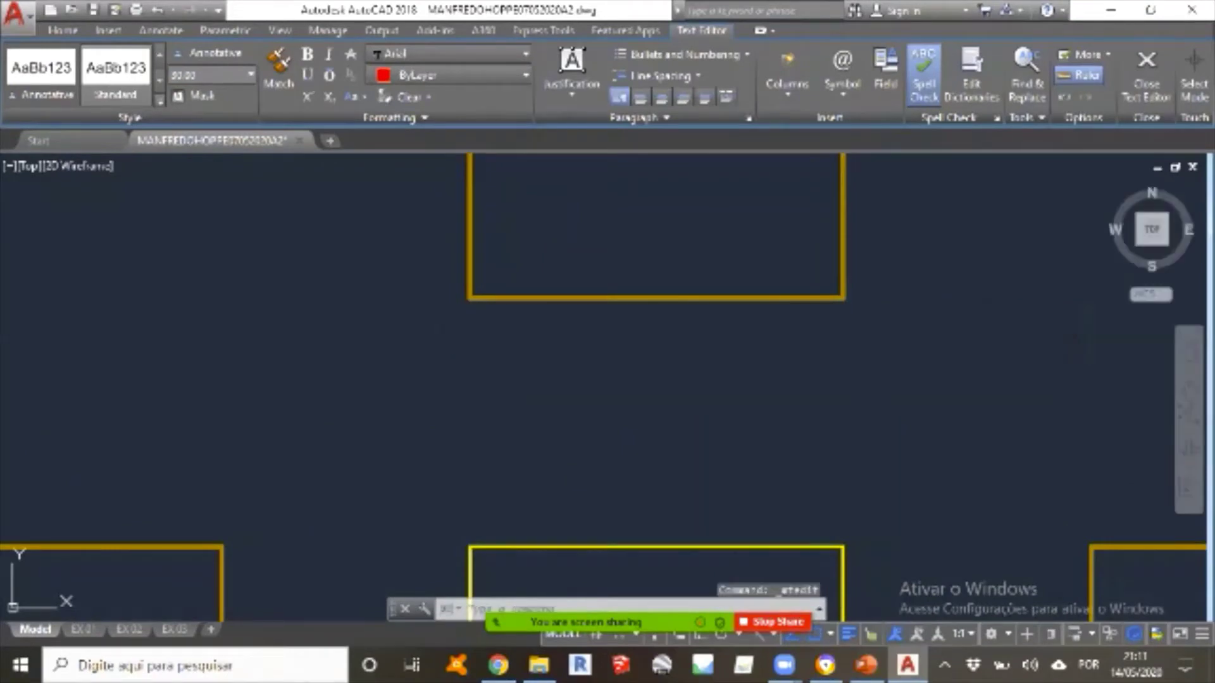
Add a multiline text with random letters in the empty area beside the uppermost view, keeping the default text height.
{"action": "scroll", "coordinate": [423, 351], "scroll_direction": "down", "scroll_amount": 3}
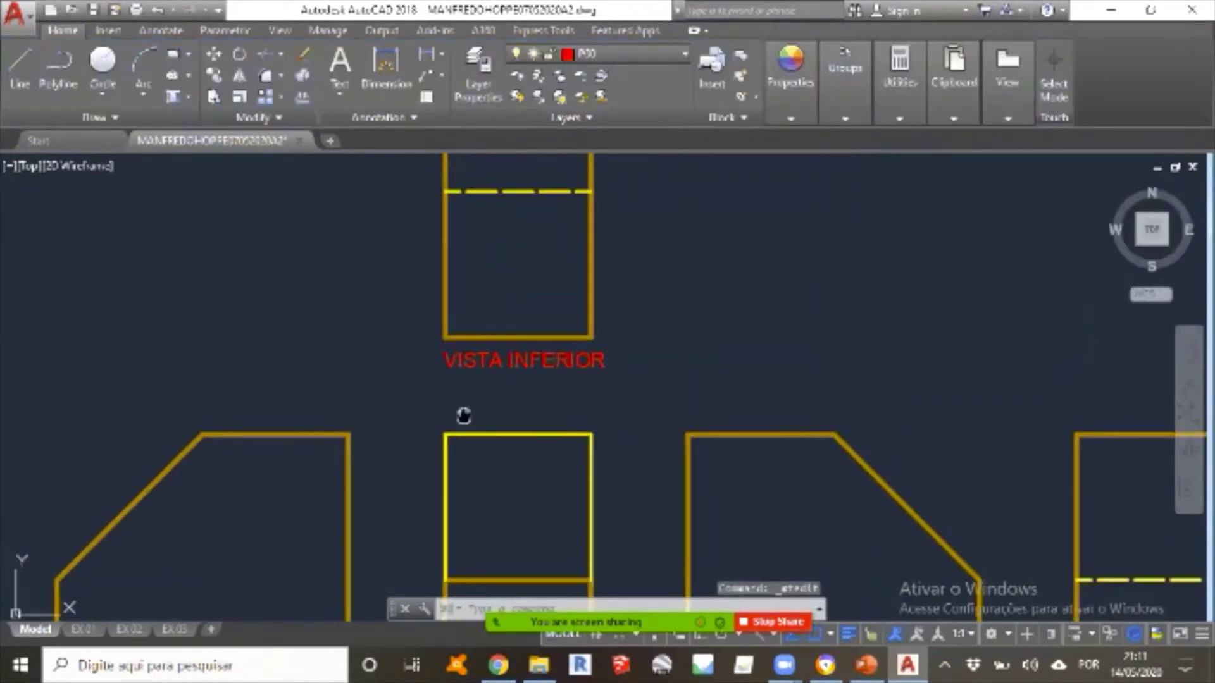
{"action": "scroll", "coordinate": [486, 425], "scroll_direction": "down", "scroll_amount": 3}
{"action": "scroll", "coordinate": [489, 434], "scroll_direction": "up", "scroll_amount": 3}
{"action": "middle_click_drag", "start_coordinate": [483, 427], "coordinate": [450, 406]}
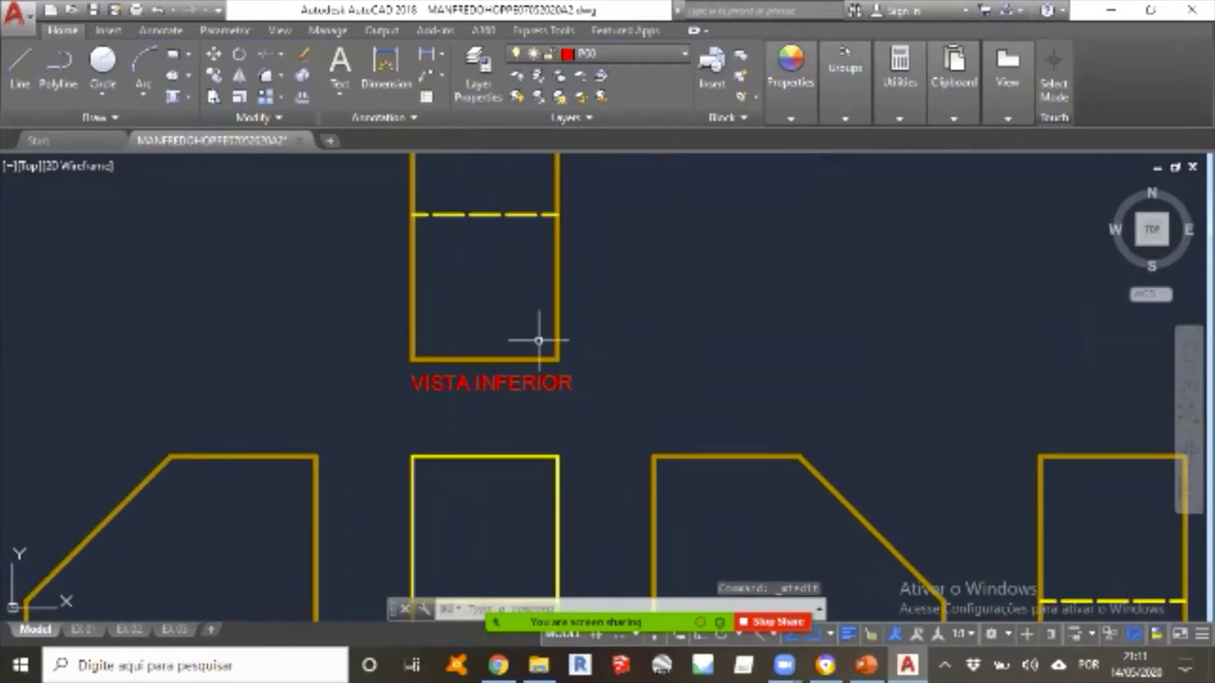
{"action": "middle_click_drag", "start_coordinate": [499, 328], "coordinate": [359, 330]}
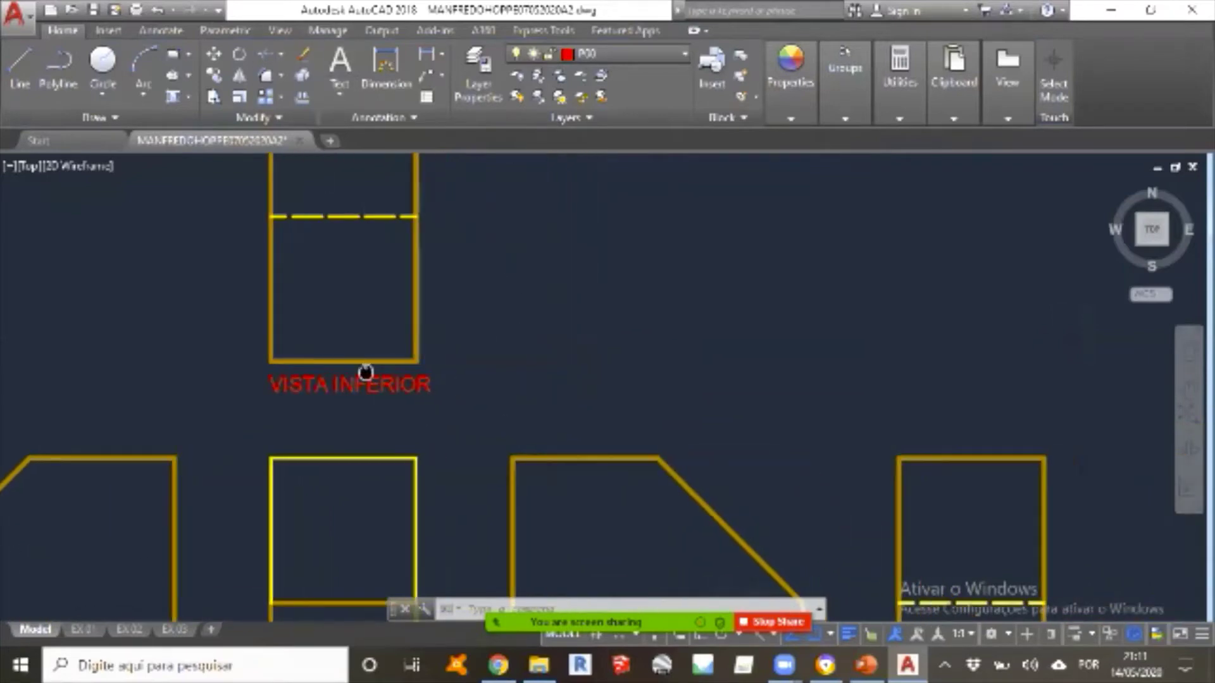
{"action": "left_click", "coordinate": [340, 94]}
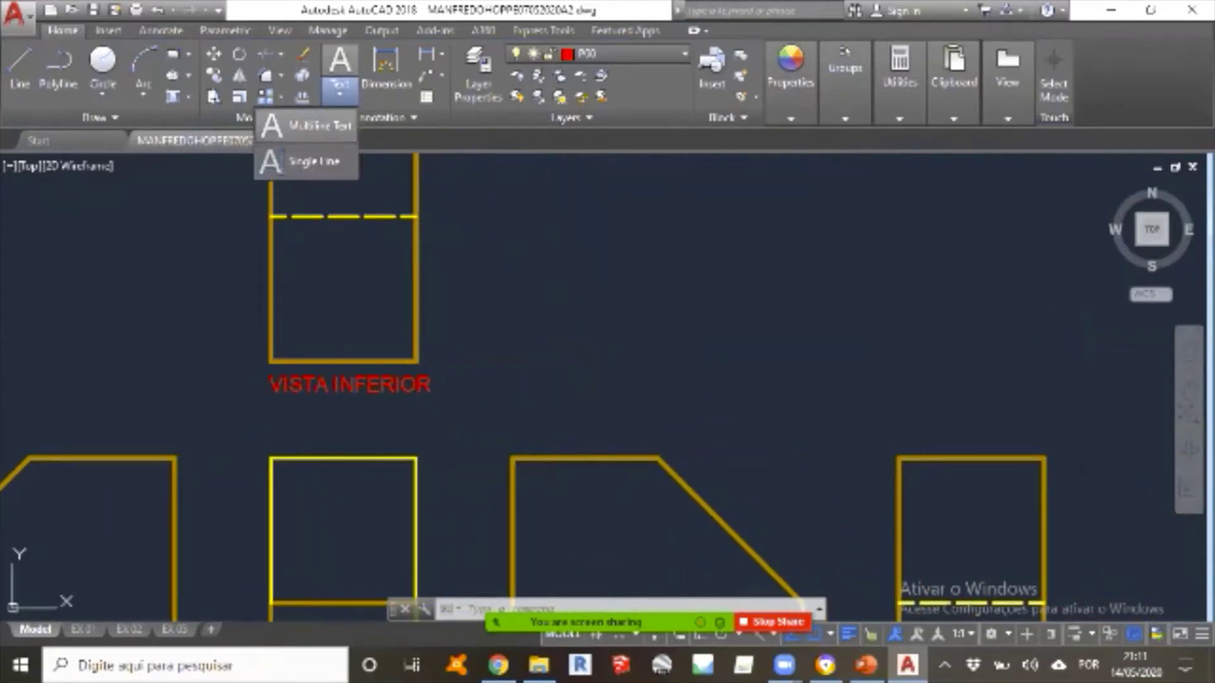
{"action": "left_click", "coordinate": [335, 121]}
{"action": "left_click", "coordinate": [485, 241]}
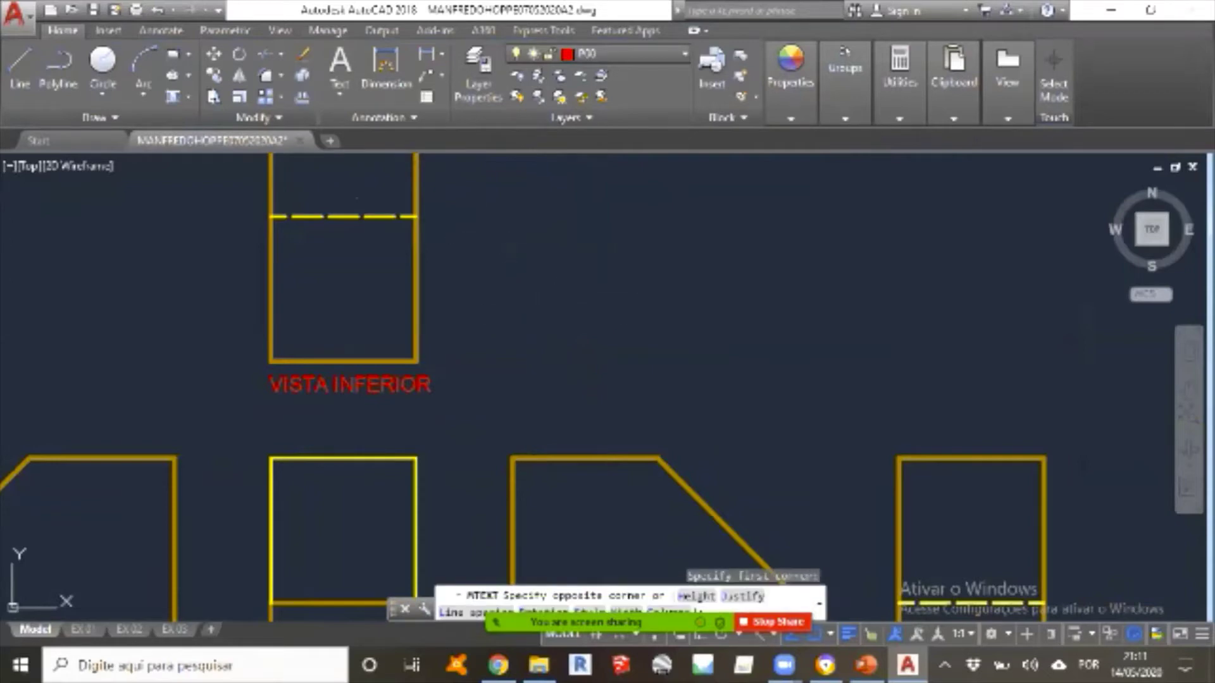
{"action": "left_click", "coordinate": [642, 252]}
{"action": "type", "text": "dfhsdfhs"}
{"action": "left_click", "coordinate": [558, 285]}
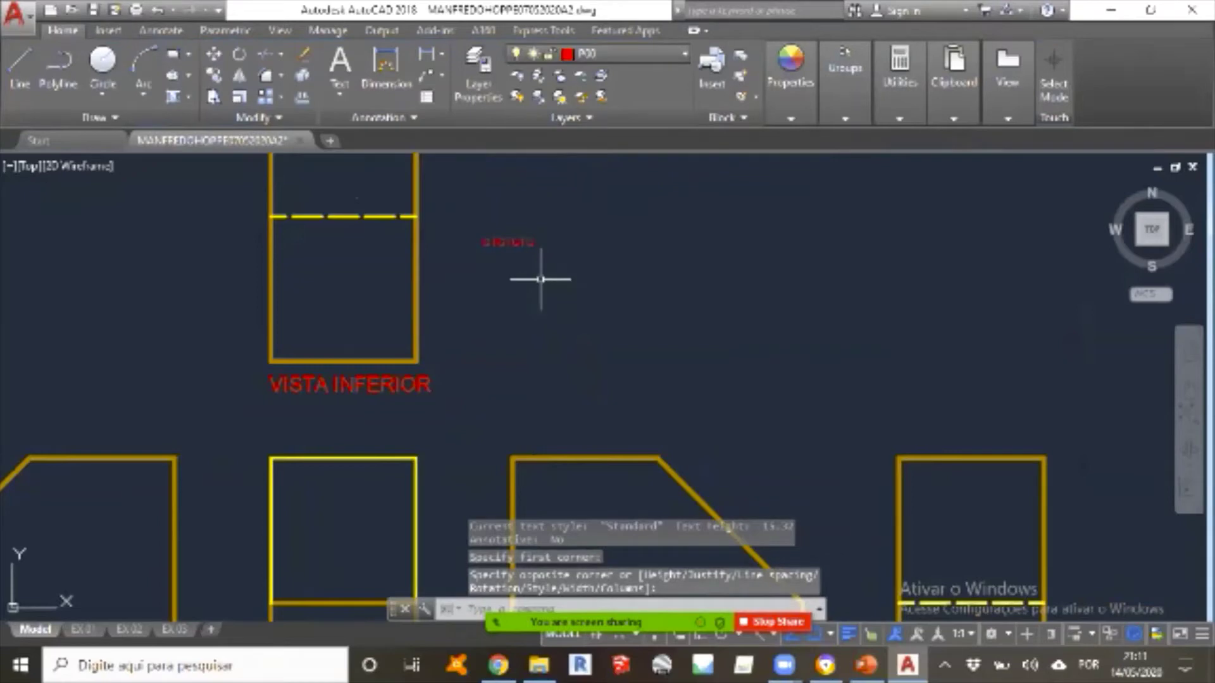
Delete the random test text and the "VISTA INFERIOR" label.
{"action": "left_click", "coordinate": [505, 239]}
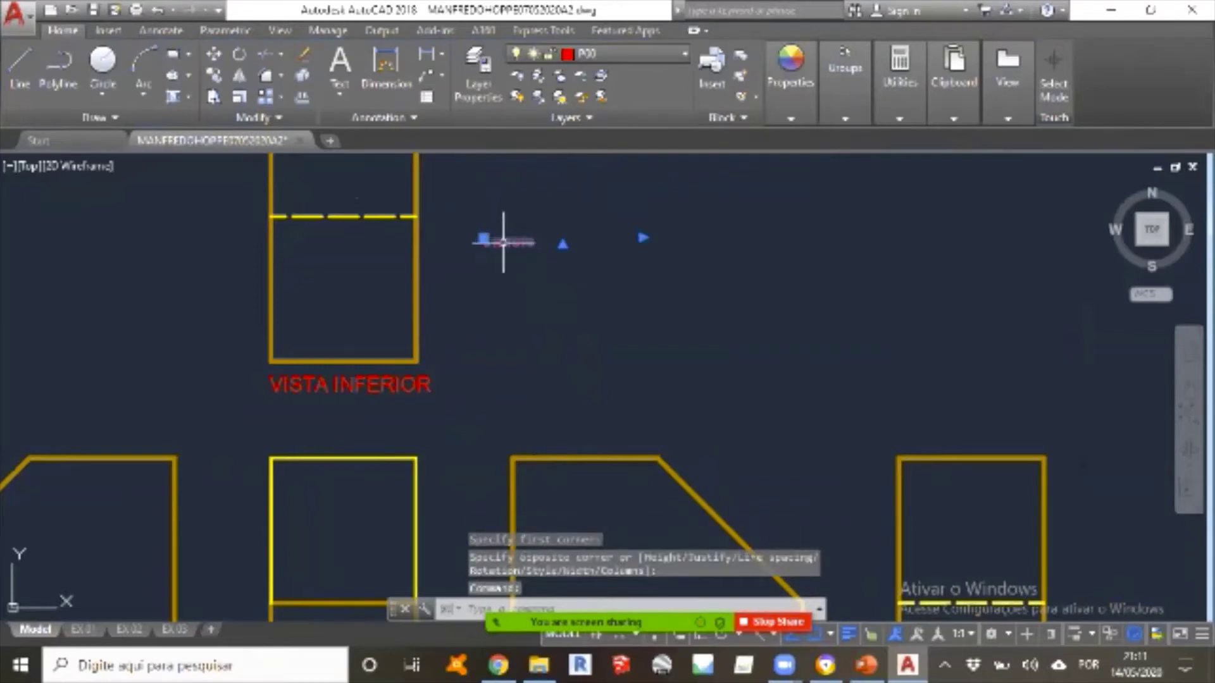
{"action": "key", "text": "Delete"}
{"action": "key", "text": "Delete"}
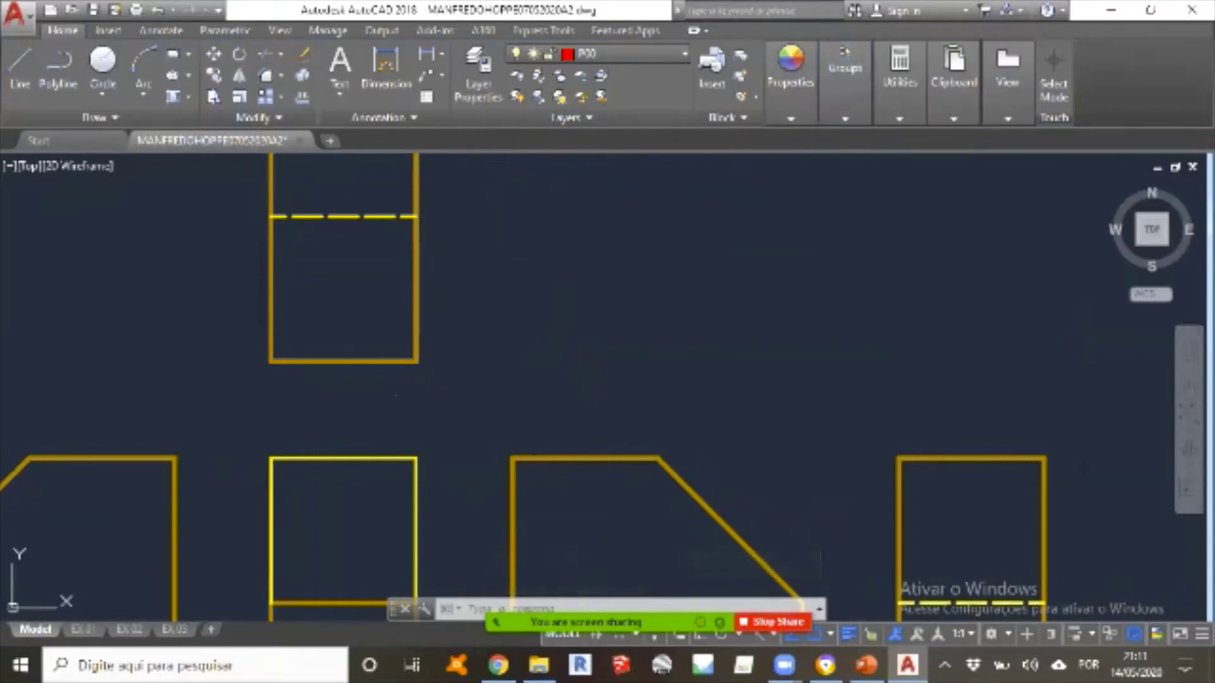
Display the annotation tools with the text and dimension style settings.
{"action": "left_click", "coordinate": [109, 31]}
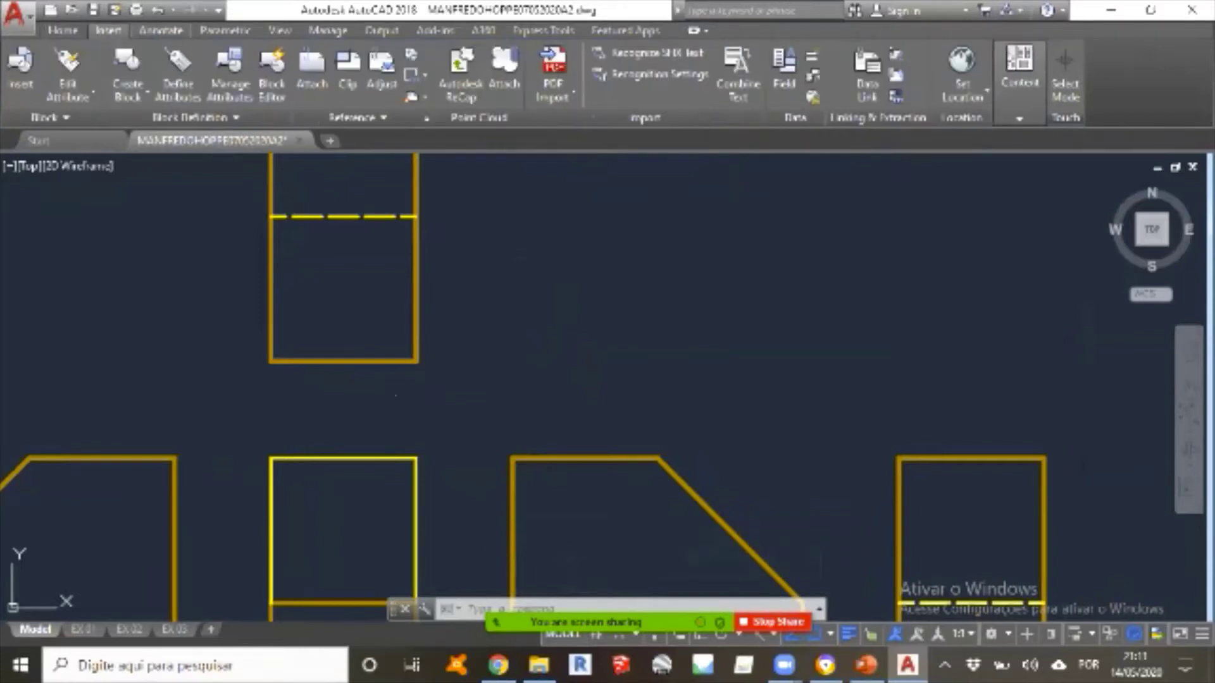
{"action": "left_click", "coordinate": [161, 30]}
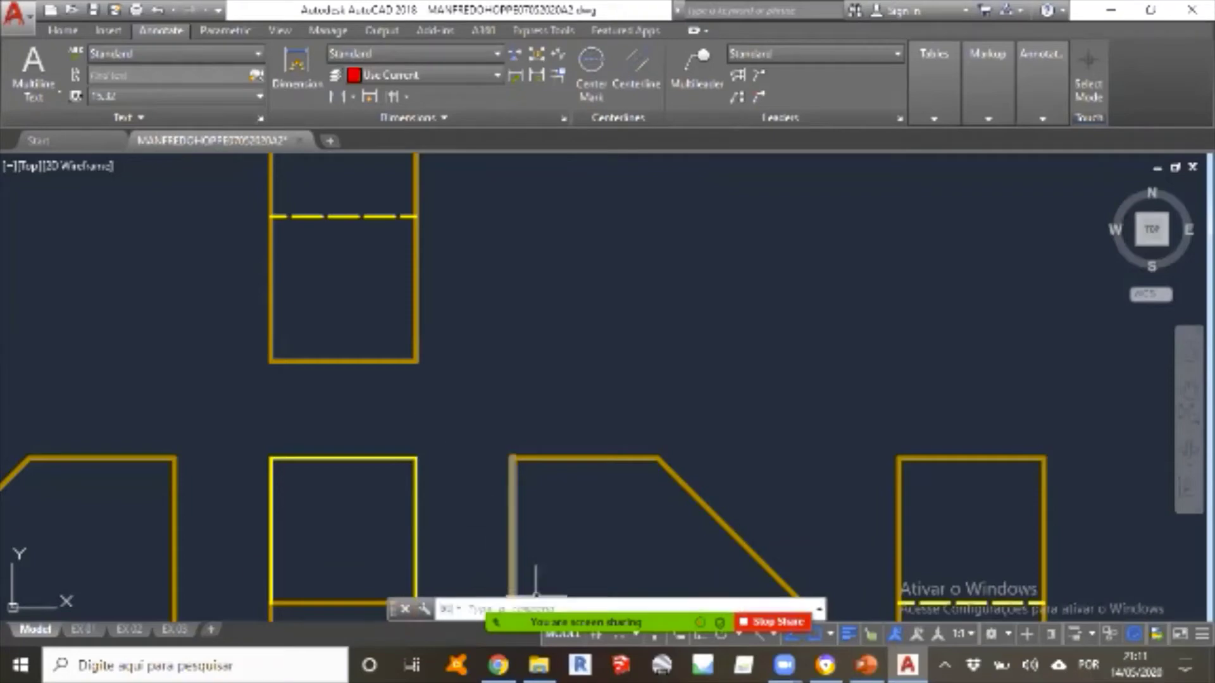
{"action": "mouse_move", "coordinate": [588, 622]}
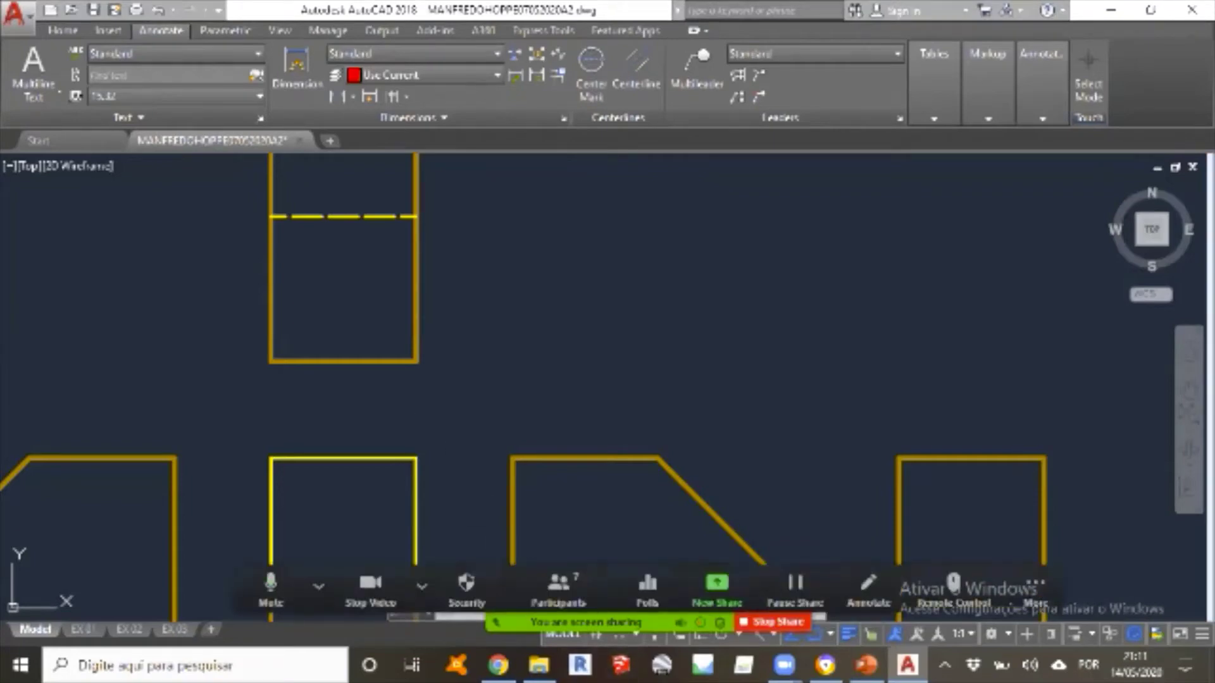
{"action": "left_click", "coordinate": [867, 588]}
{"action": "left_click", "coordinate": [475, 98]}
{"action": "left_click", "coordinate": [377, 96]}
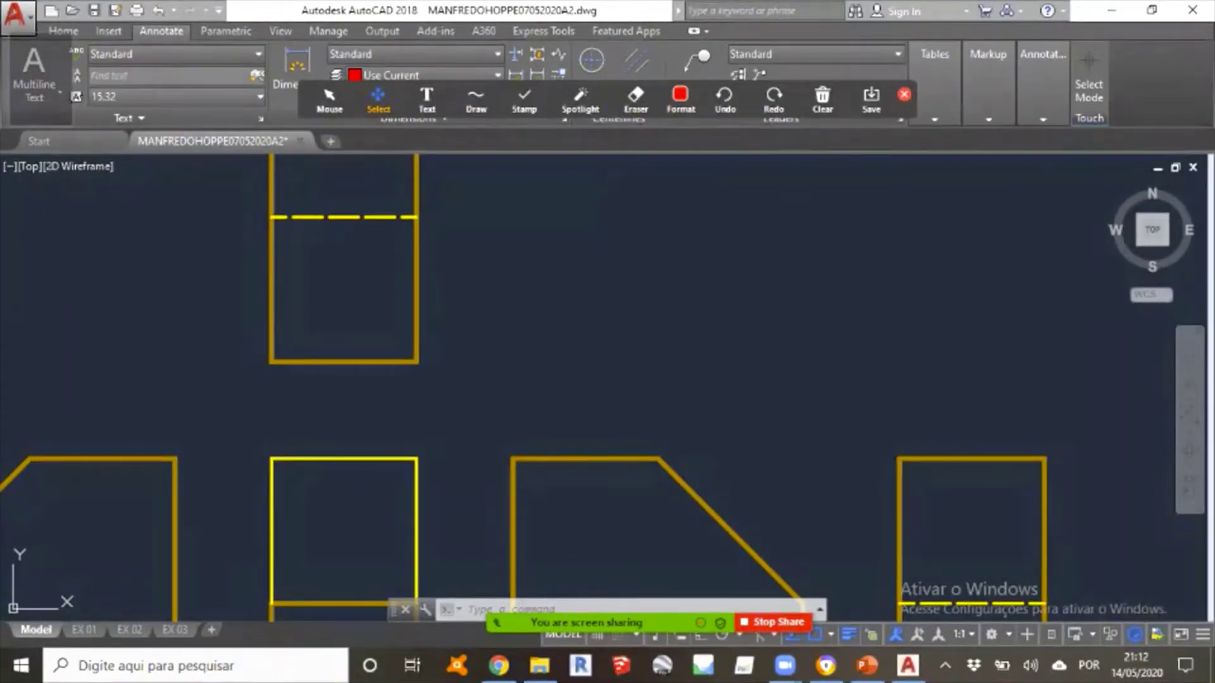
{"action": "left_click", "coordinate": [904, 94]}
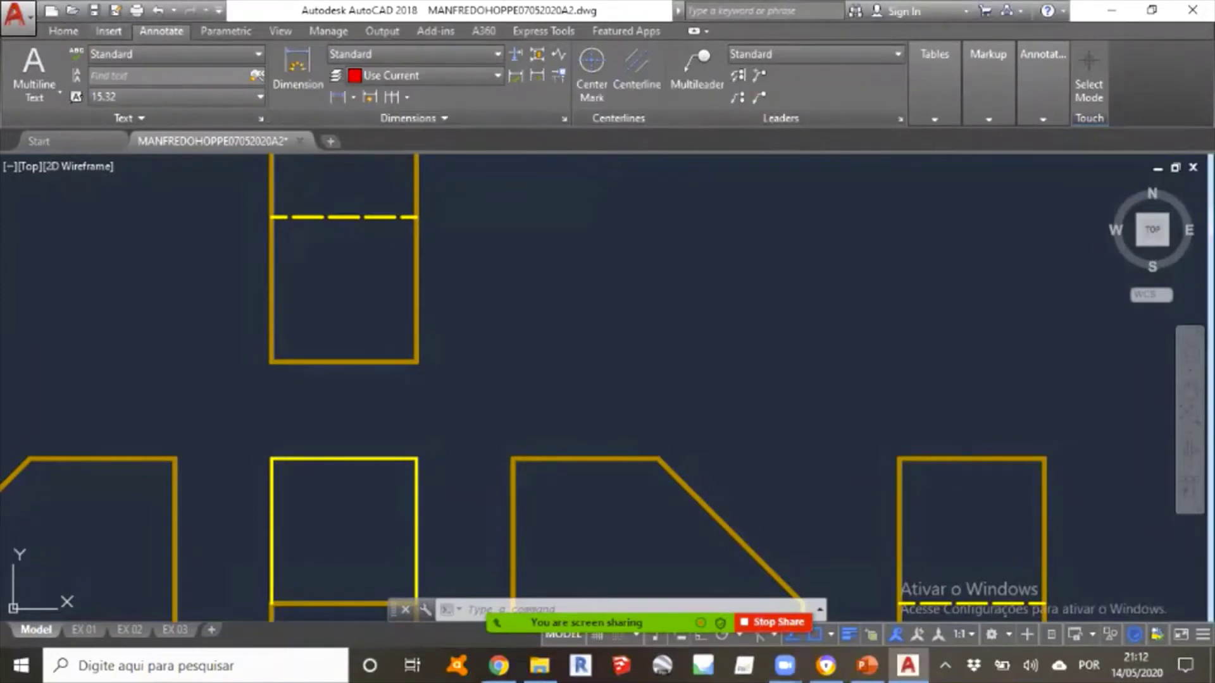
{"action": "left_click", "coordinate": [63, 31]}
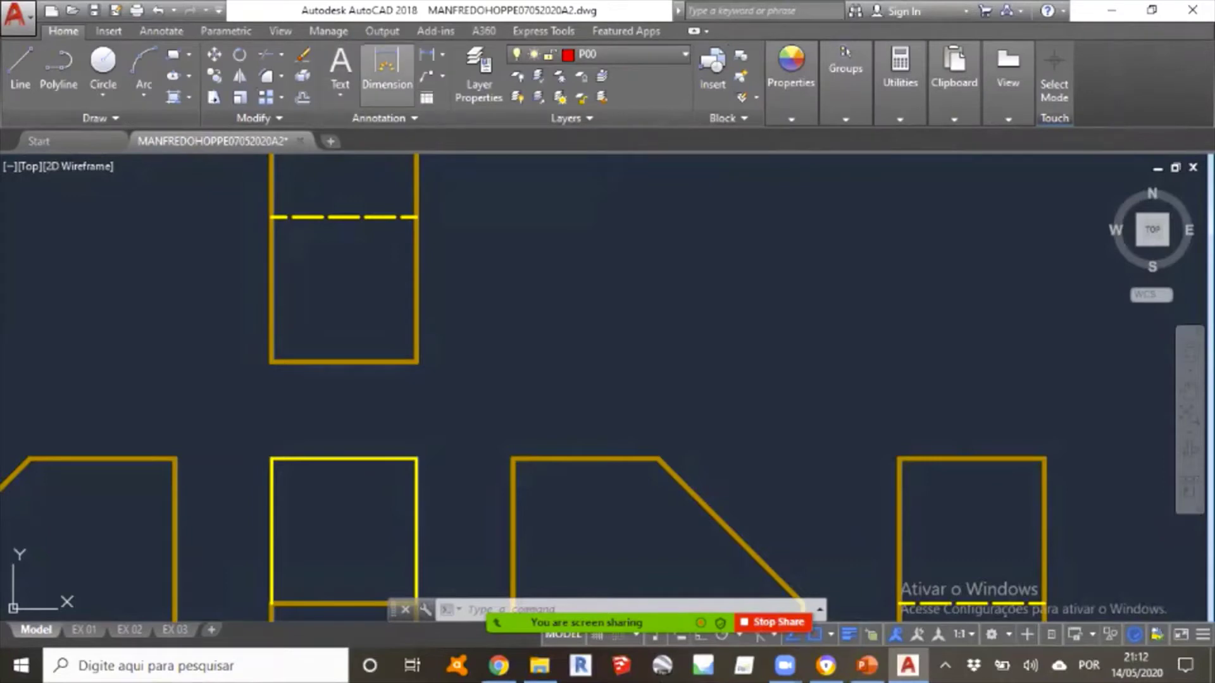
{"action": "left_click", "coordinate": [161, 31]}
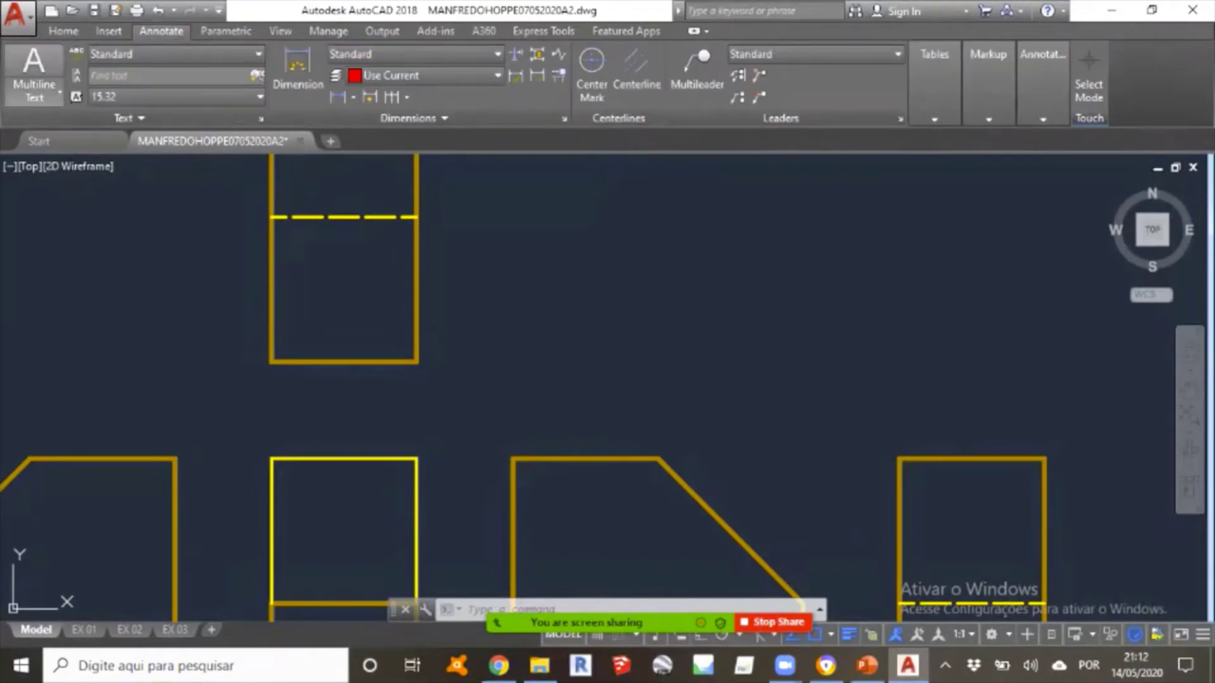
{"action": "left_click", "coordinate": [63, 31]}
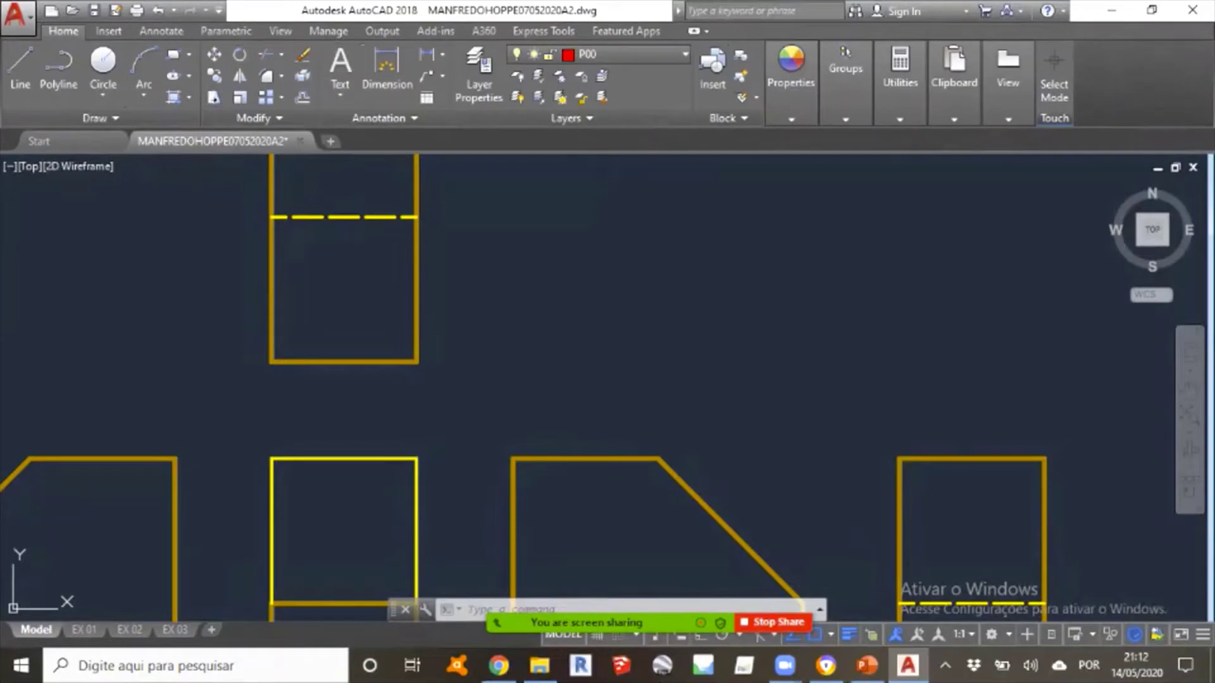
{"action": "left_click", "coordinate": [162, 31]}
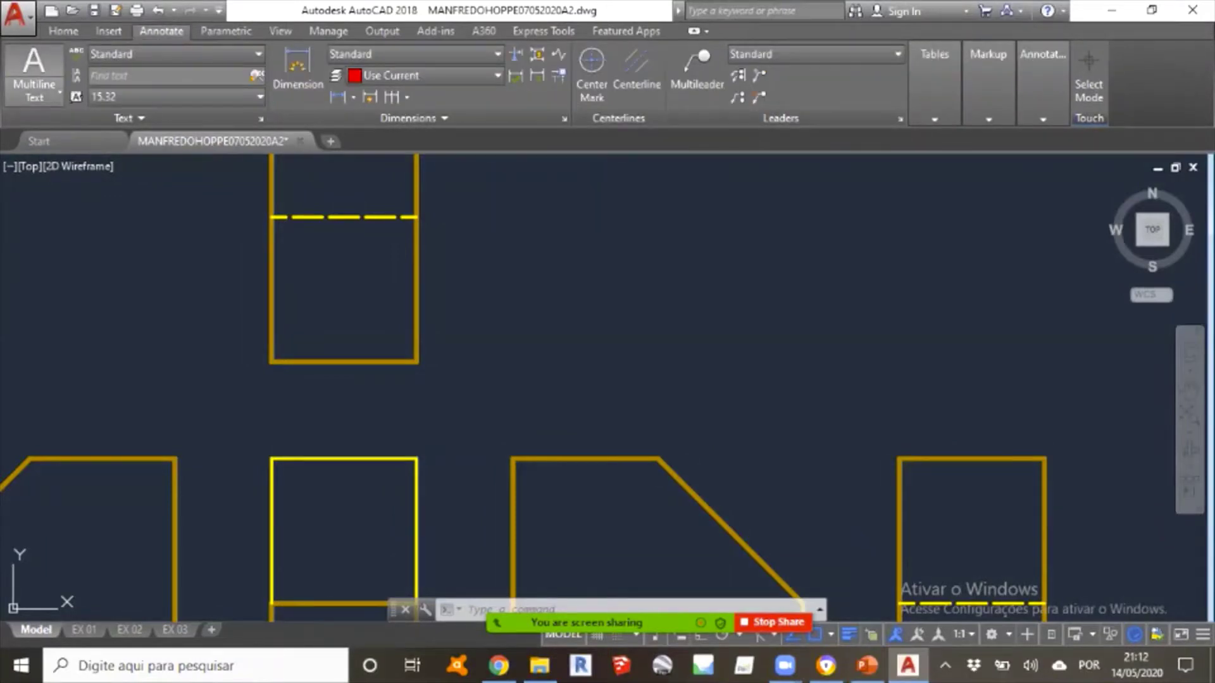
{"action": "left_click", "coordinate": [35, 90]}
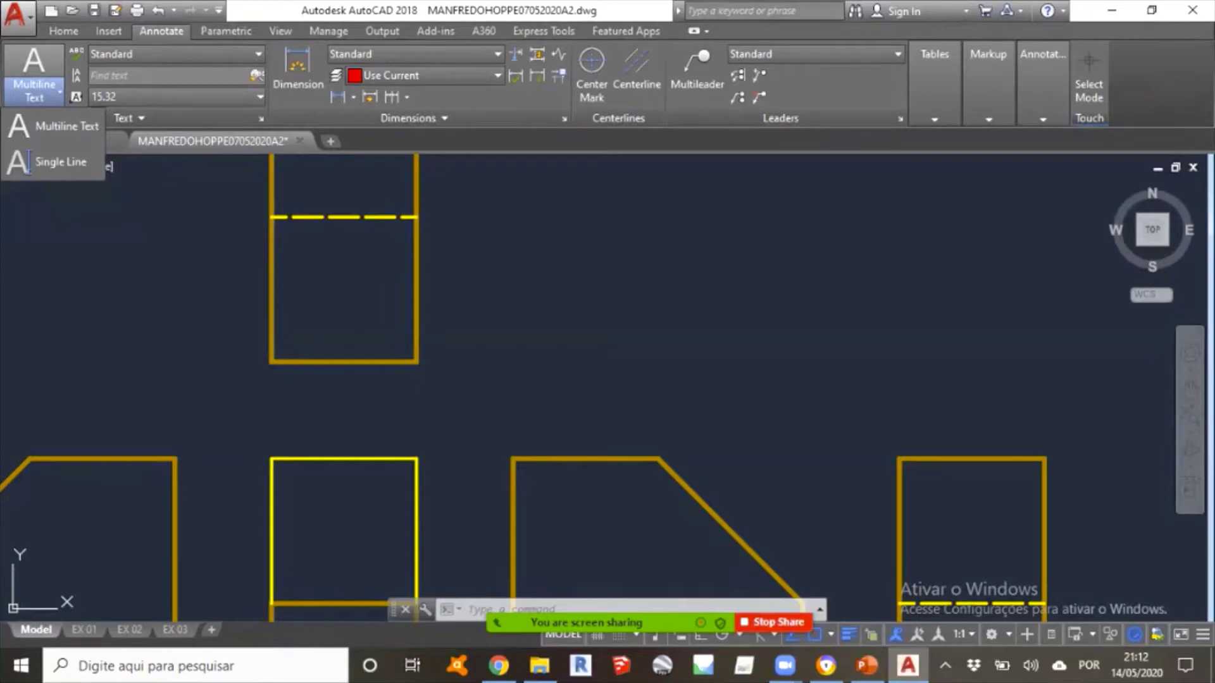
Make Annotative the current text style and add the multiline test text "GTGTGT" inside the uppermost view at annotation scale 1:1.
{"action": "left_click", "coordinate": [258, 55]}
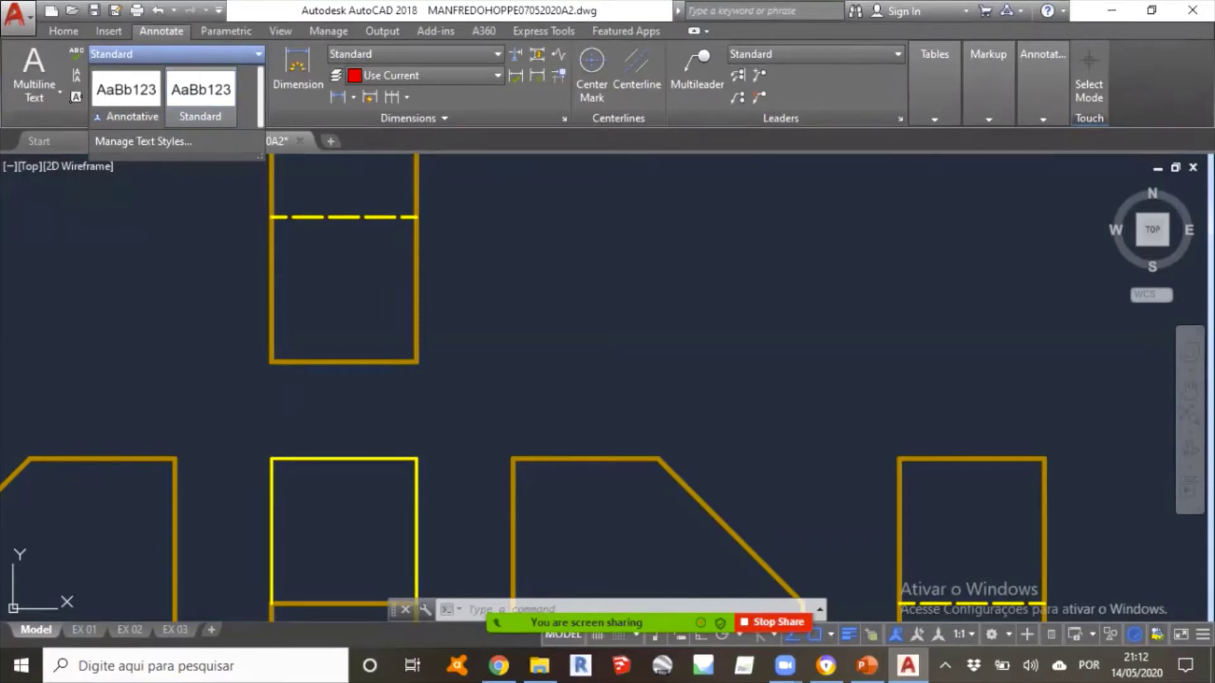
{"action": "left_click", "coordinate": [126, 95]}
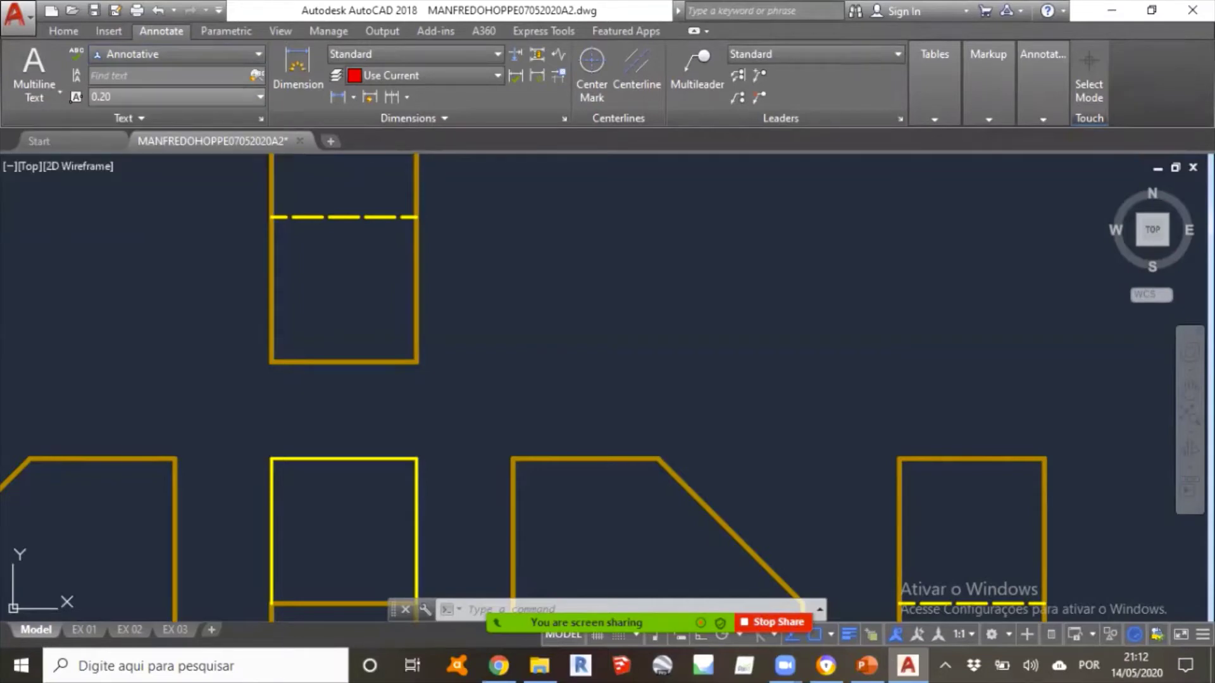
{"action": "left_click", "coordinate": [35, 73]}
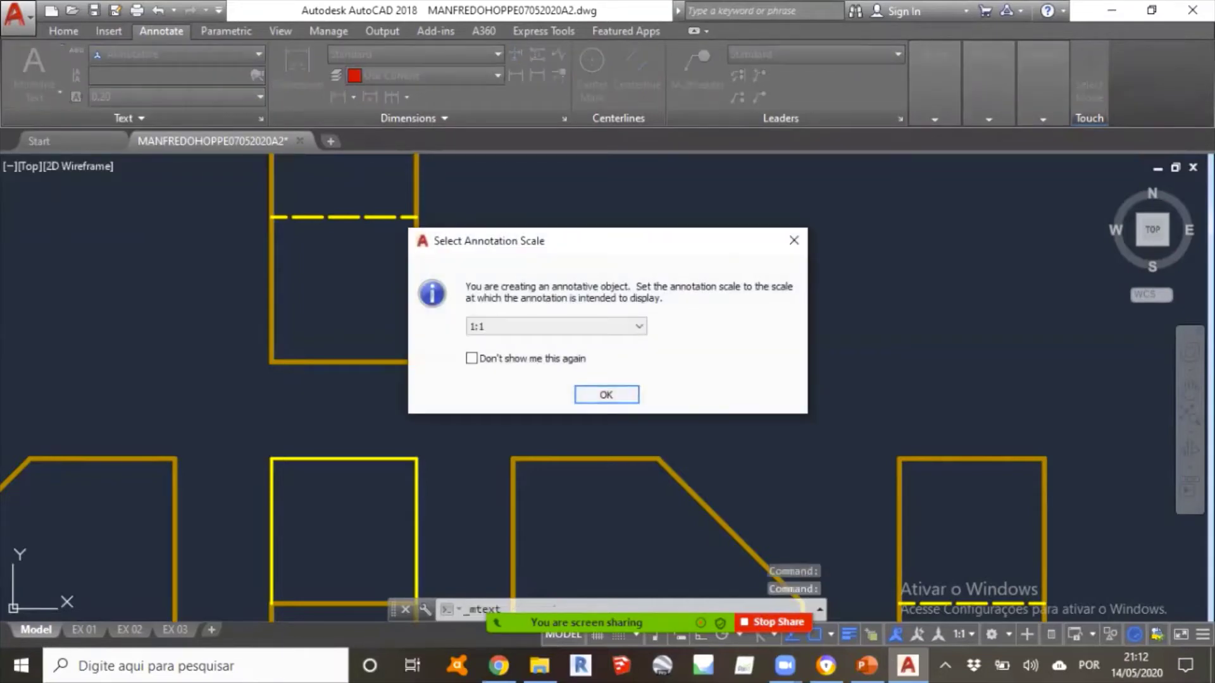
{"action": "key", "text": "Return"}
{"action": "left_click", "coordinate": [360, 278]}
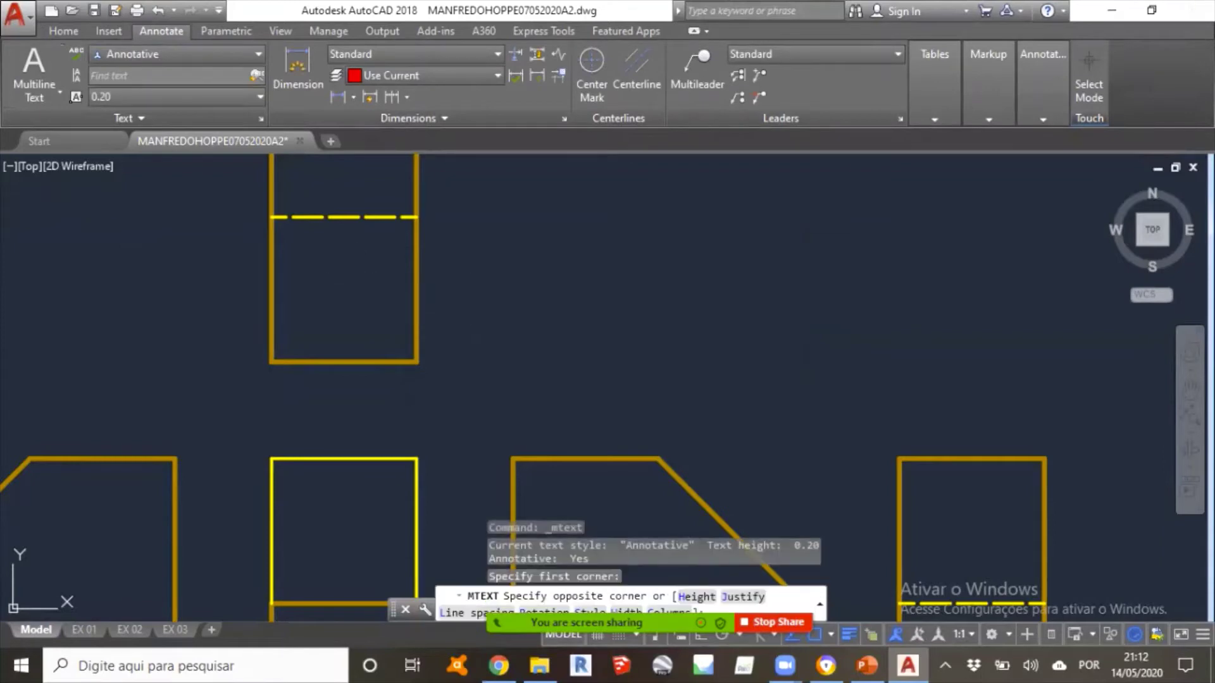
{"action": "left_click", "coordinate": [411, 304]}
{"action": "type", "text": "GTGTGT"}
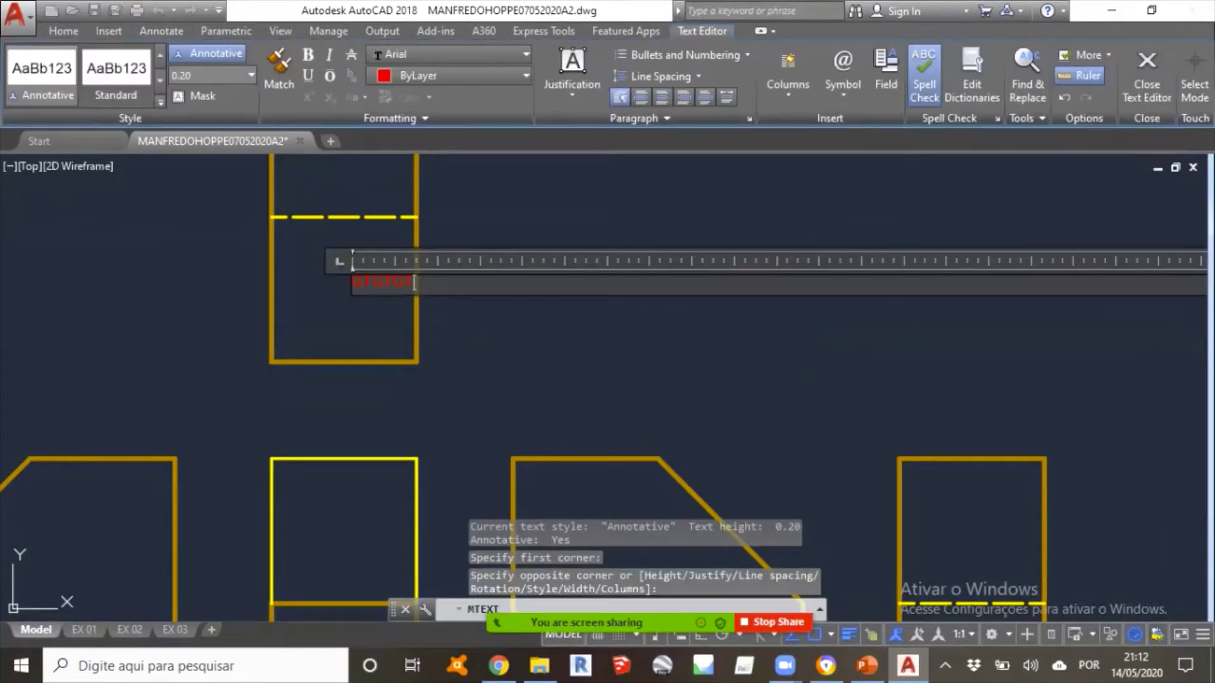
{"action": "key", "text": "Escape"}
Locate the tiny "GTGTGT" test text inside the uppermost view, inspect it up close and delete it.
{"action": "scroll", "coordinate": [177, 333], "scroll_direction": "down", "scroll_amount": 3}
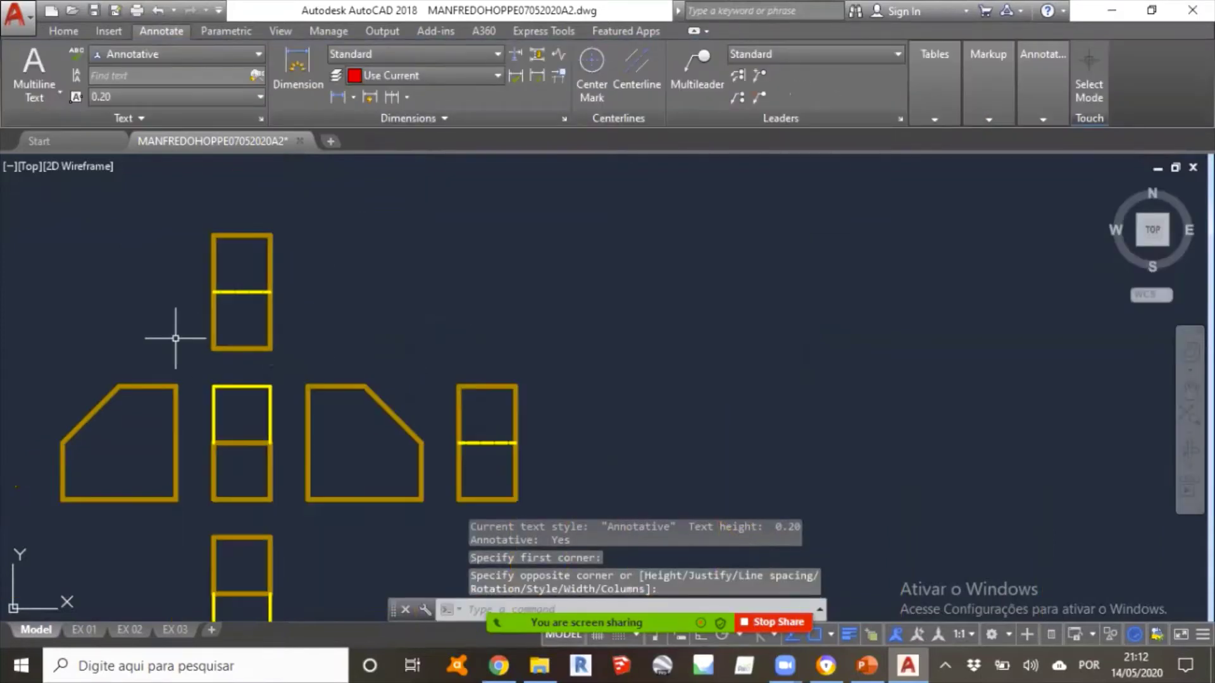
{"action": "scroll", "coordinate": [175, 339], "scroll_direction": "up", "scroll_amount": 3}
{"action": "left_click", "coordinate": [196, 211]}
{"action": "left_click", "coordinate": [451, 341]}
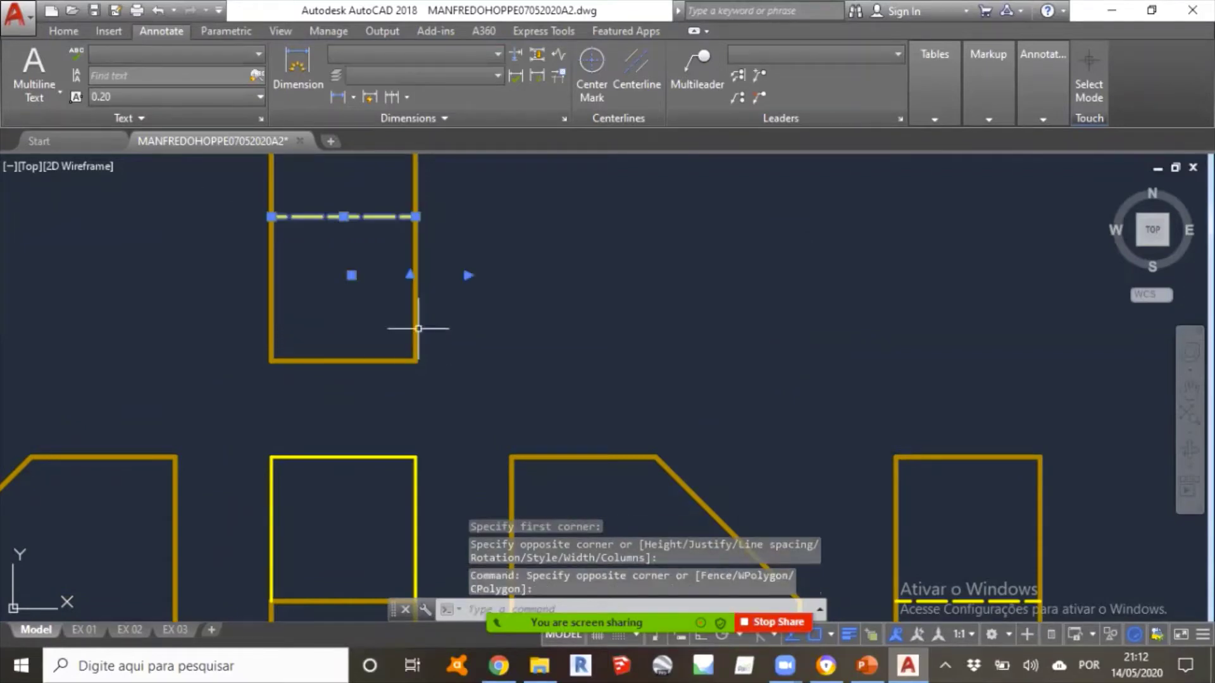
{"action": "key", "text": "Escape"}
{"action": "left_click", "coordinate": [321, 268]}
{"action": "left_click", "coordinate": [449, 331]}
{"action": "scroll", "coordinate": [352, 276], "scroll_direction": "up", "scroll_amount": 2}
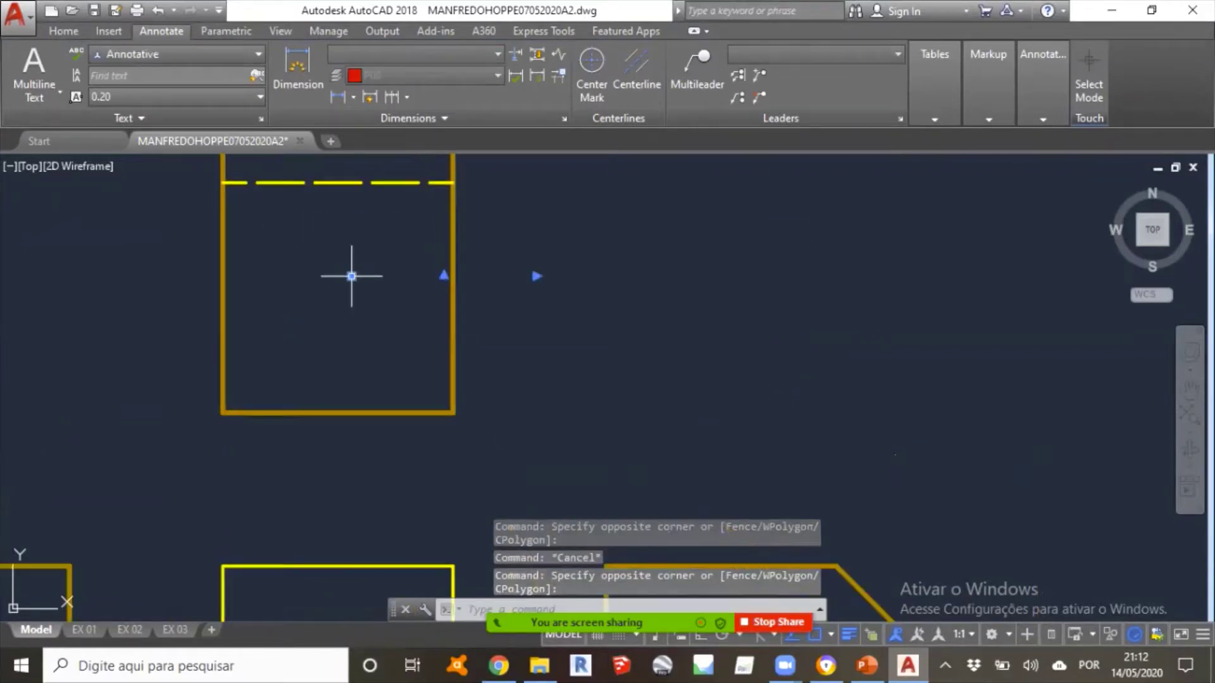
{"action": "scroll", "coordinate": [351, 277], "scroll_direction": "up", "scroll_amount": 6}
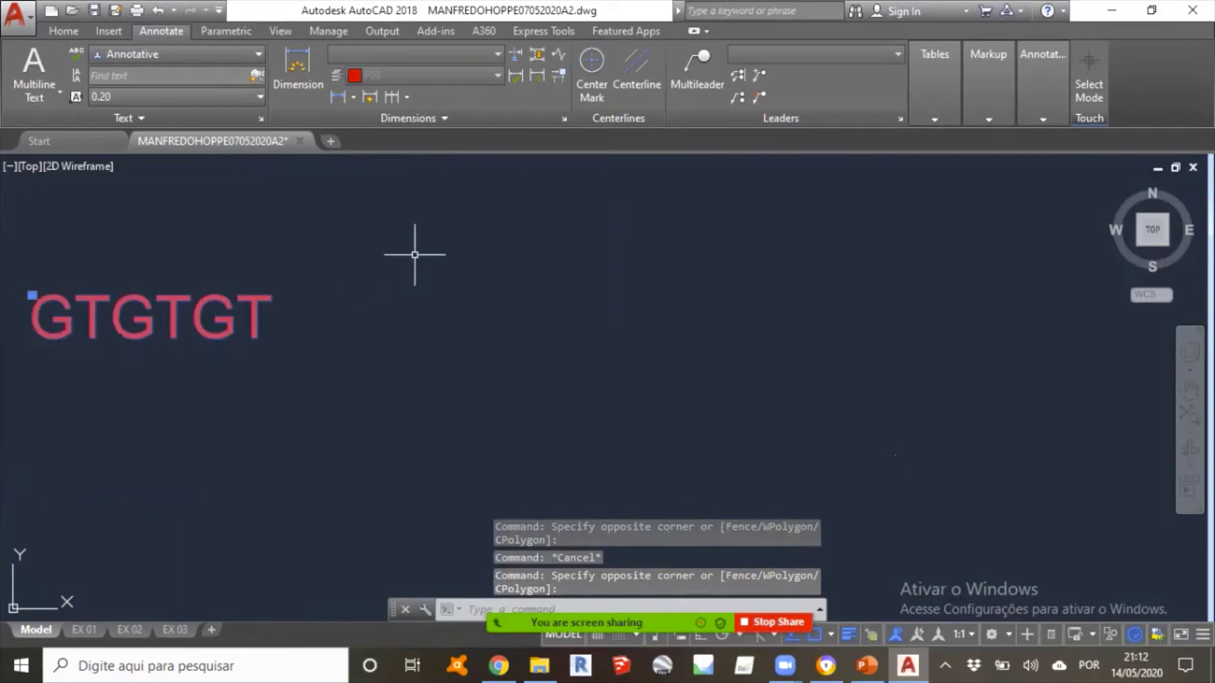
{"action": "scroll", "coordinate": [352, 272], "scroll_direction": "down", "scroll_amount": 8}
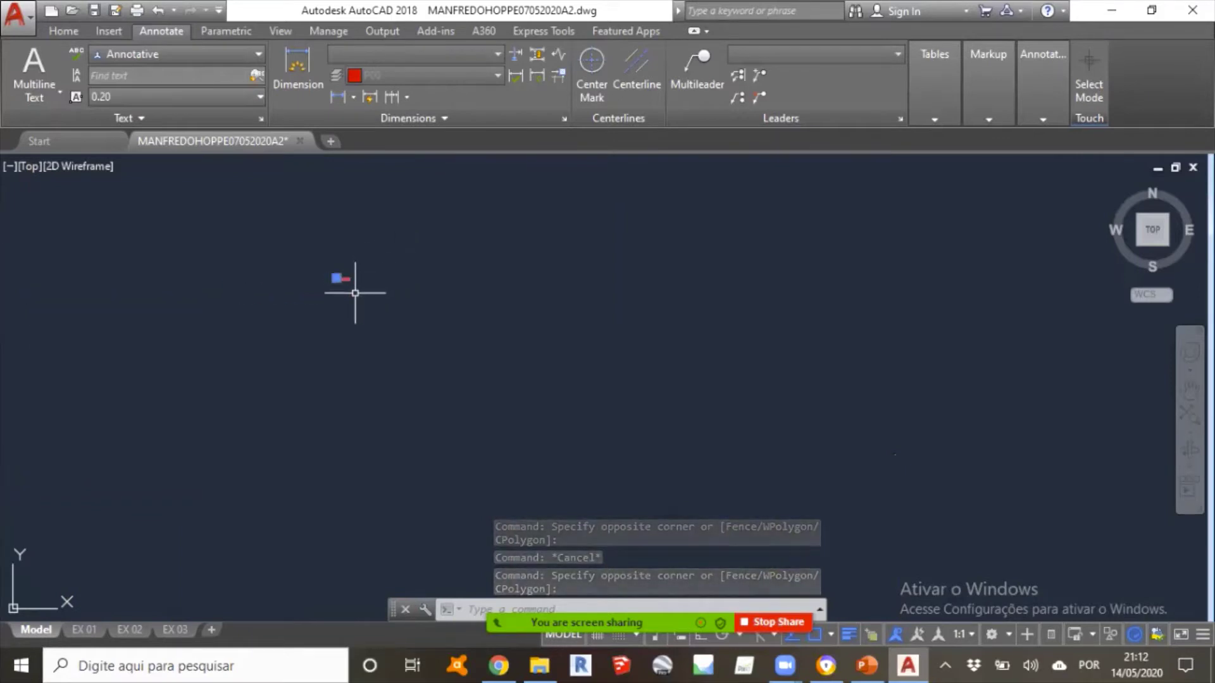
{"action": "left_click_drag", "start_coordinate": [354, 293], "coordinate": [333, 272]}
{"action": "key", "text": "Delete"}
{"action": "scroll", "coordinate": [330, 279], "scroll_direction": "down", "scroll_amount": 3}
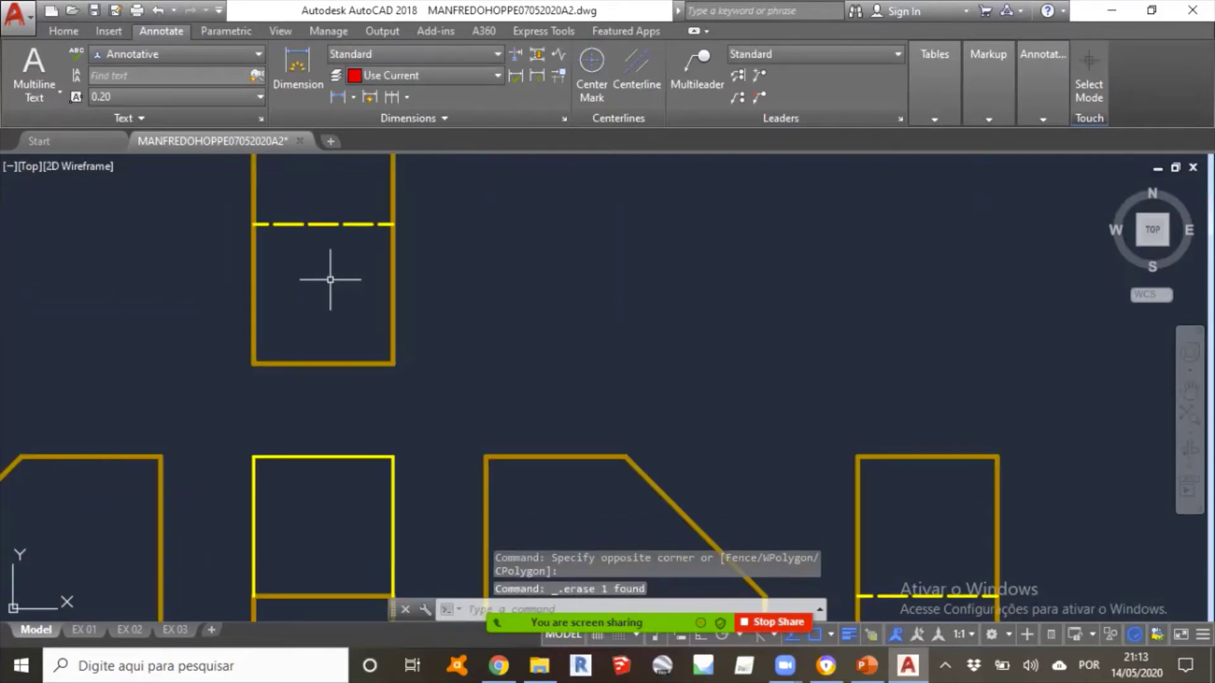
{"action": "scroll", "coordinate": [329, 279], "scroll_direction": "down", "scroll_amount": 2}
{"action": "middle_click_drag", "start_coordinate": [325, 270], "coordinate": [344, 336]}
{"action": "scroll", "coordinate": [331, 287], "scroll_direction": "up", "scroll_amount": 3}
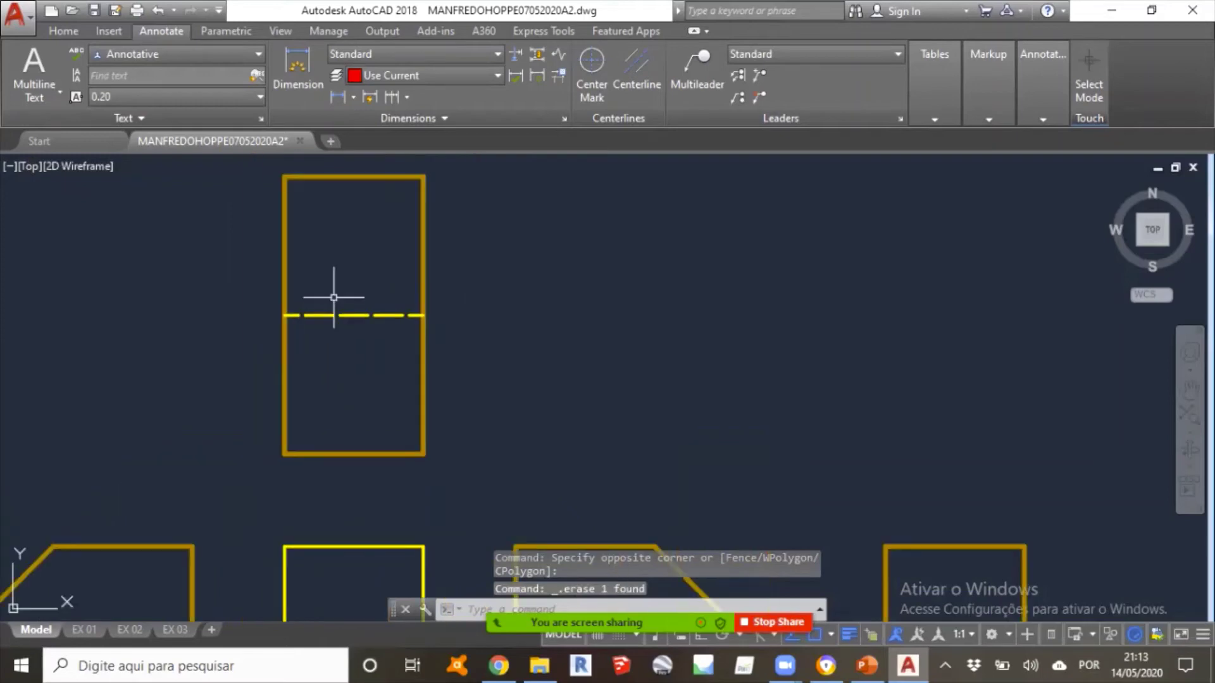
{"action": "scroll", "coordinate": [334, 314], "scroll_direction": "up", "scroll_amount": 2}
{"action": "scroll", "coordinate": [334, 316], "scroll_direction": "down", "scroll_amount": 2}
{"action": "middle_click_drag", "start_coordinate": [329, 300], "coordinate": [336, 335]}
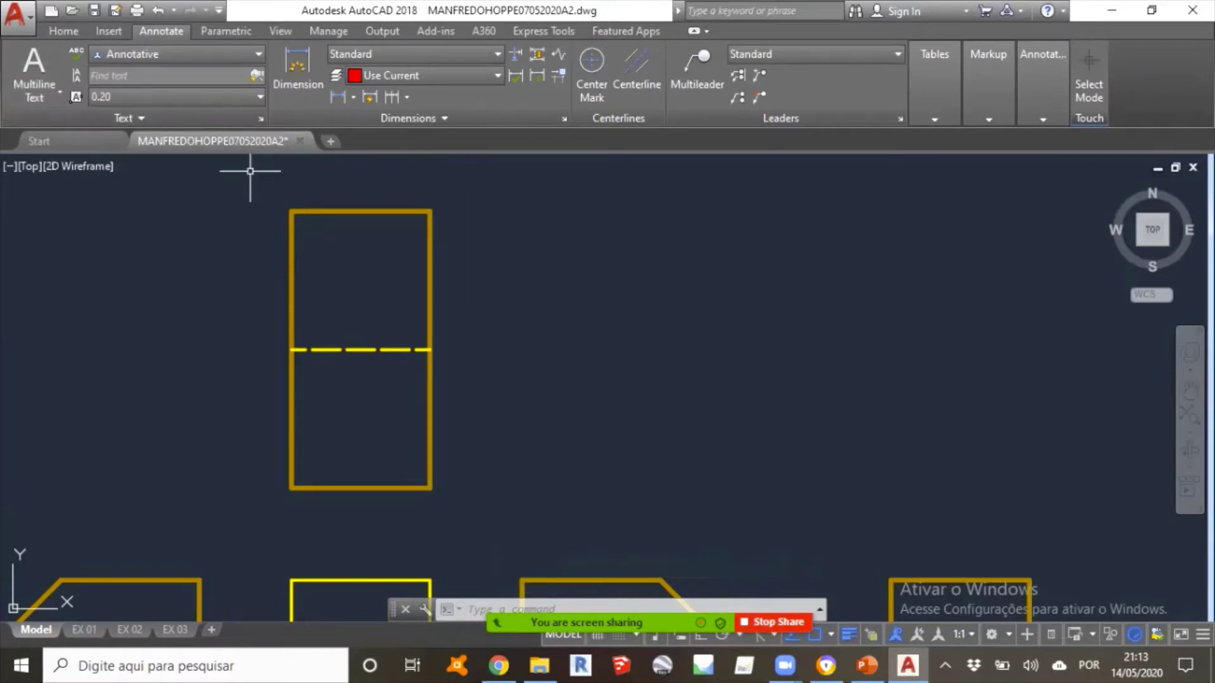
Open the text style manager and move its dialog toward the upper part of the drawing area.
{"action": "left_click", "coordinate": [189, 54]}
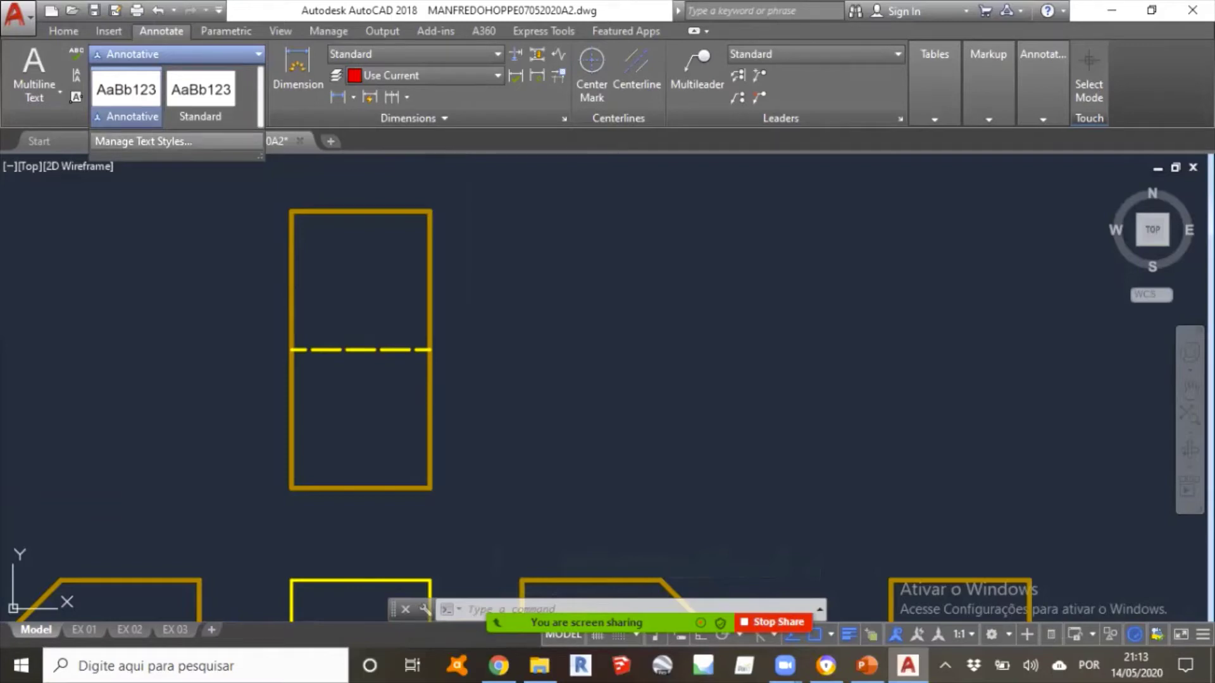
{"action": "left_click", "coordinate": [143, 141]}
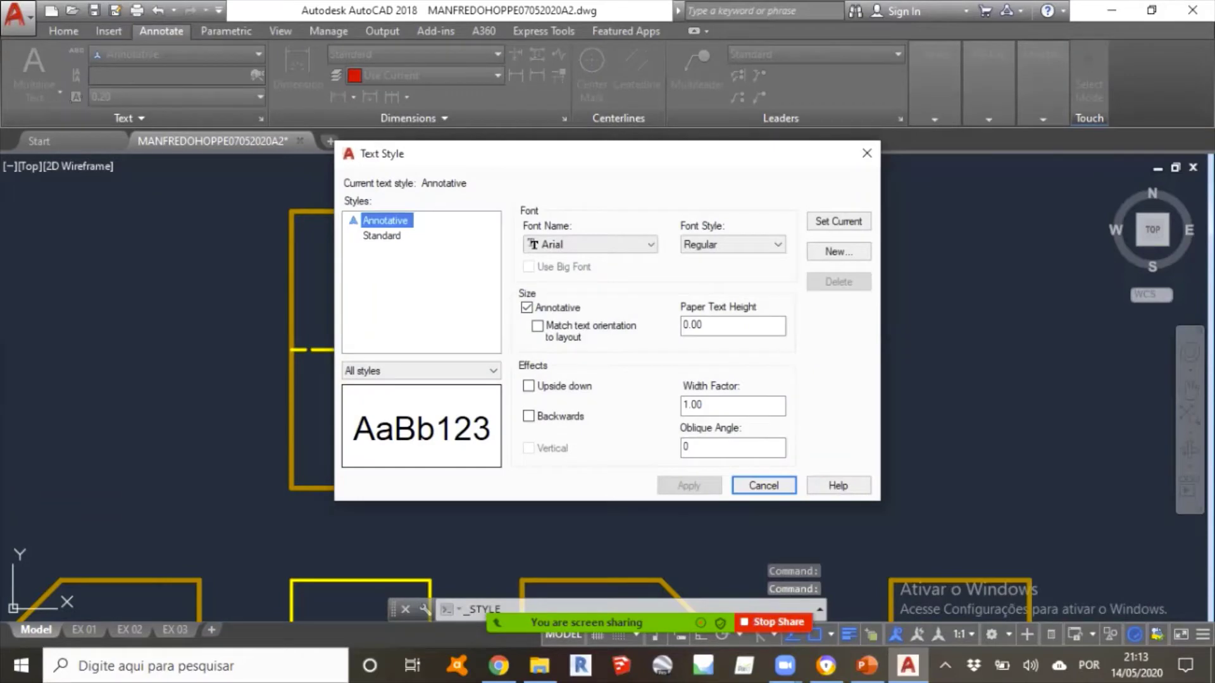
{"action": "left_click_drag", "start_coordinate": [396, 159], "coordinate": [265, 70]}
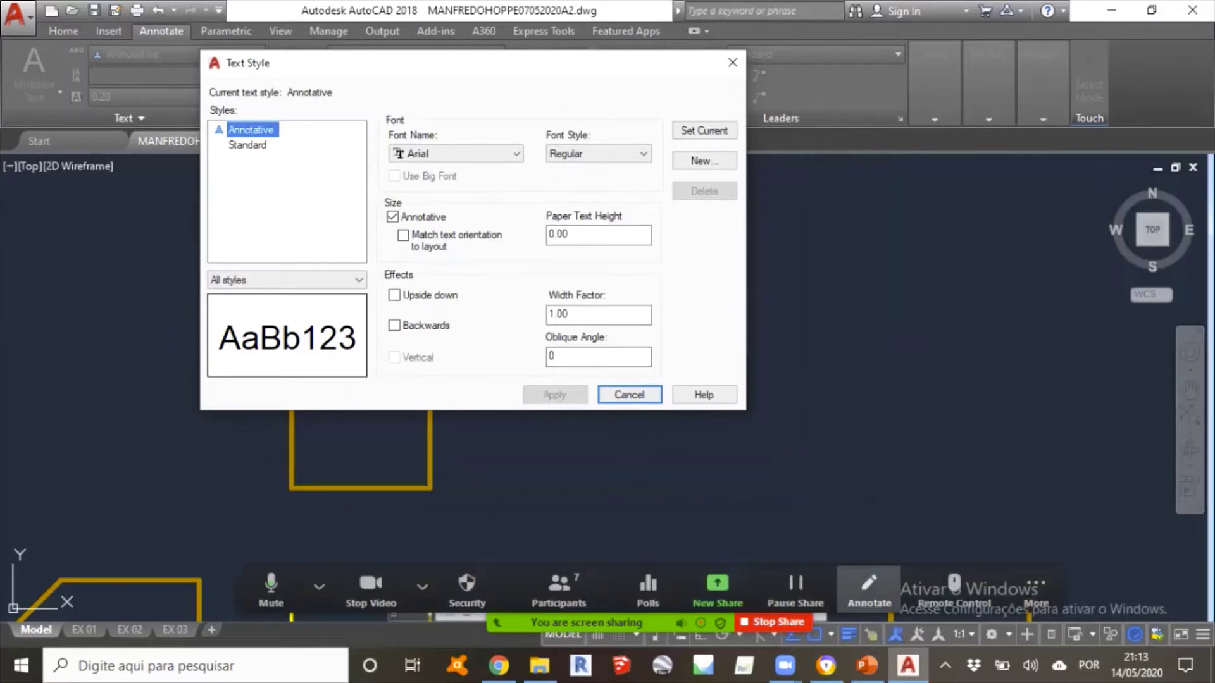
Point out the styles list and the Set Current, New and Delete options with the screen-sharing annotation tools, then close those tools.
{"action": "left_click", "coordinate": [869, 585]}
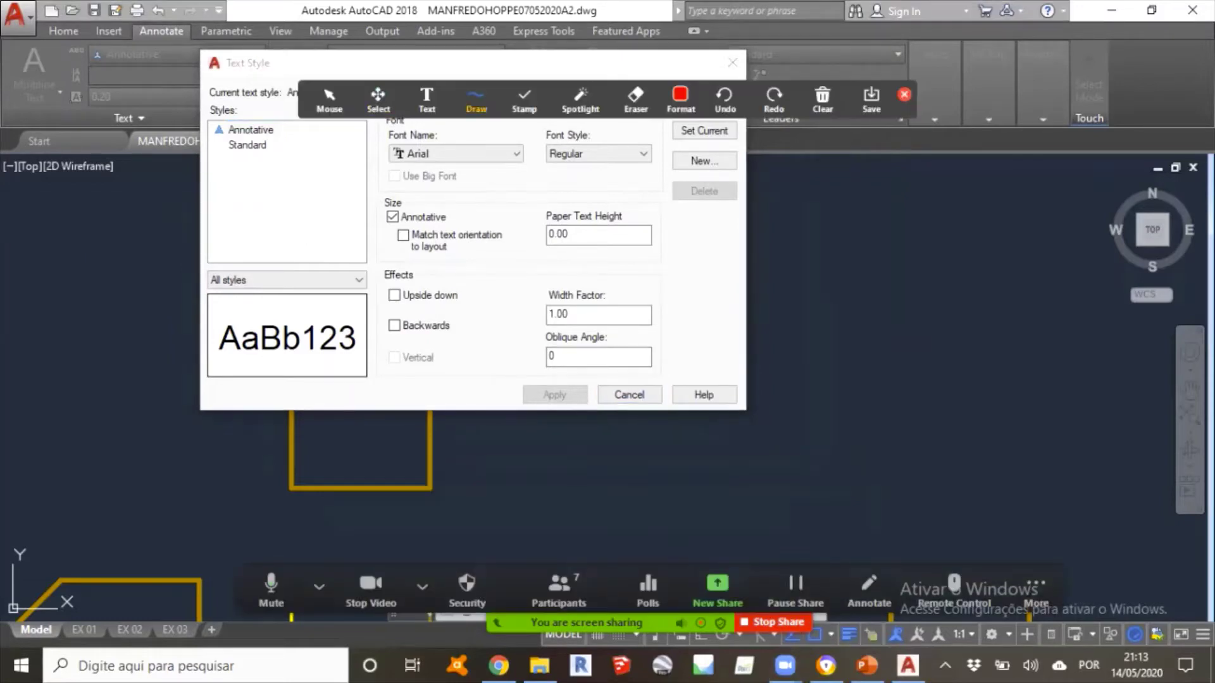
{"action": "left_click", "coordinate": [378, 98]}
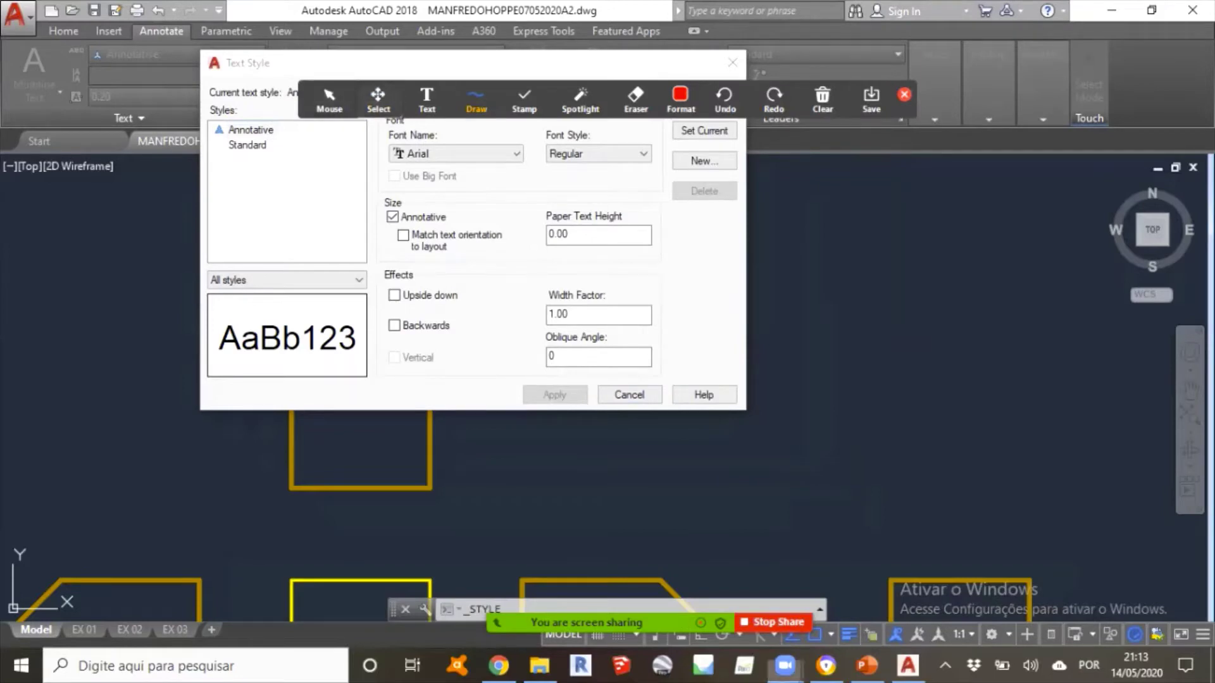
{"action": "mouse_move", "coordinate": [203, 102]}
{"action": "left_mouse_down"}
{"action": "mouse_move", "coordinate": [275, 194]}
{"action": "mouse_move", "coordinate": [348, 190]}
{"action": "mouse_move", "coordinate": [367, 172]}
{"action": "mouse_move", "coordinate": [212, 109]}
{"action": "mouse_move", "coordinate": [315, 173]}
{"action": "mouse_move", "coordinate": [285, 131]}
{"action": "mouse_move", "coordinate": [294, 155]}
{"action": "left_mouse_up"}
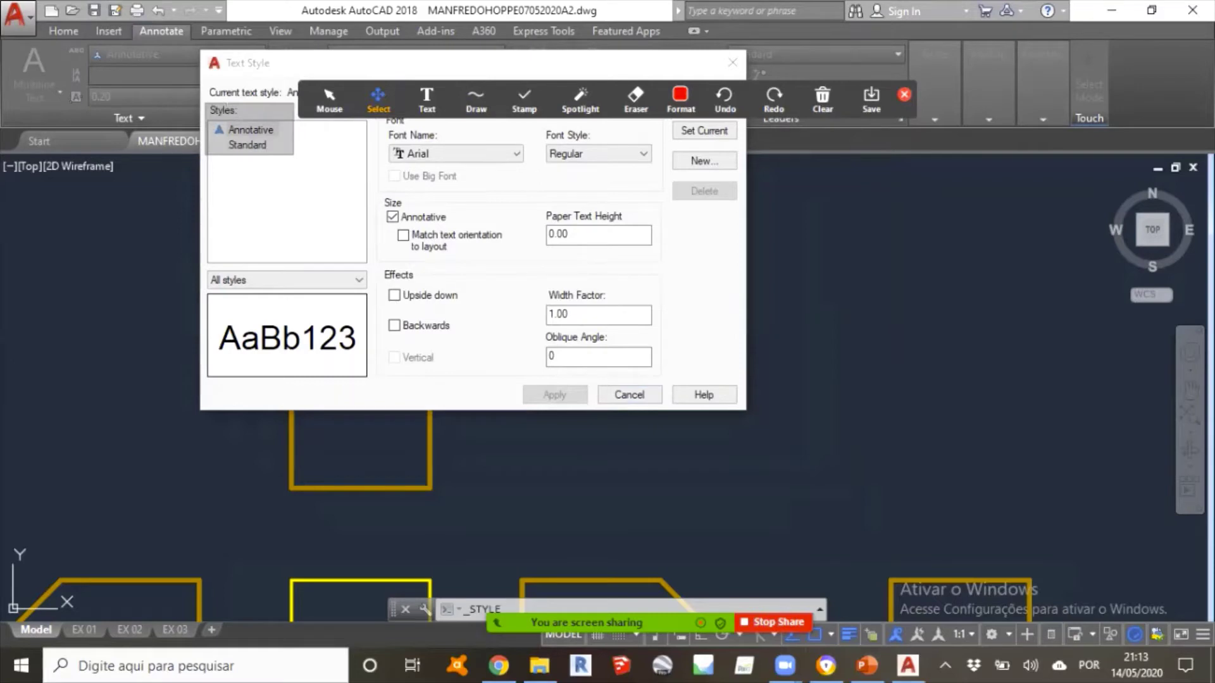
{"action": "left_click_drag", "start_coordinate": [294, 155], "coordinate": [294, 154]}
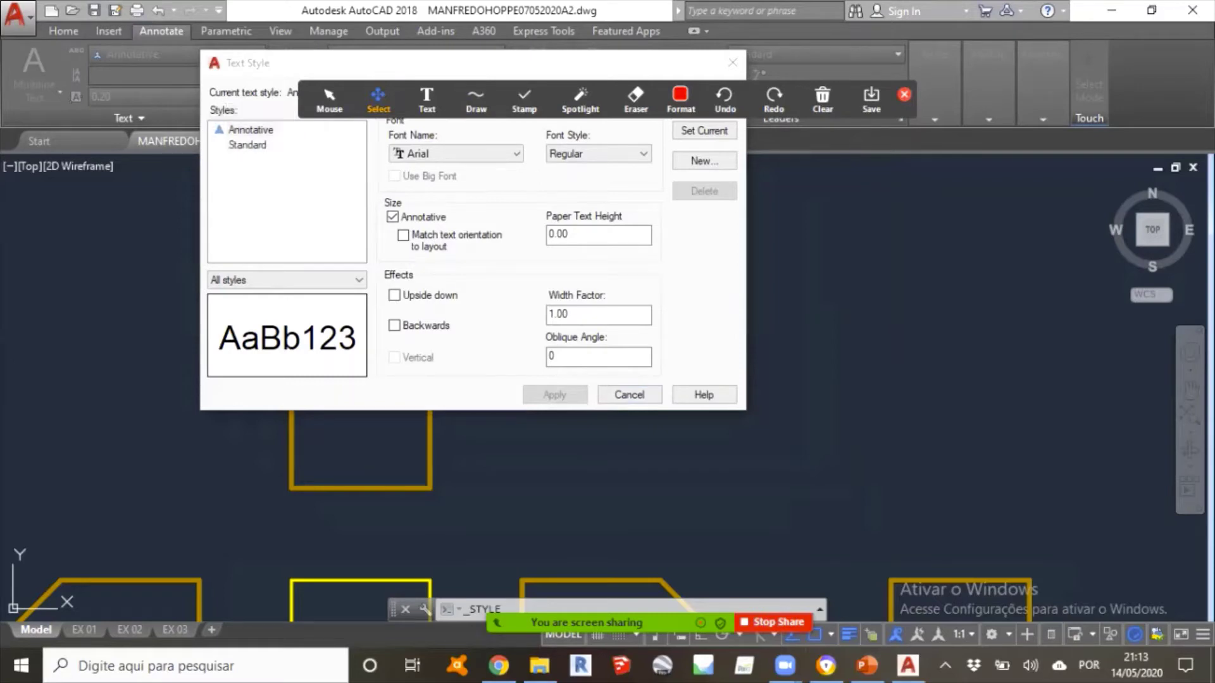
{"action": "left_click", "coordinate": [681, 98]}
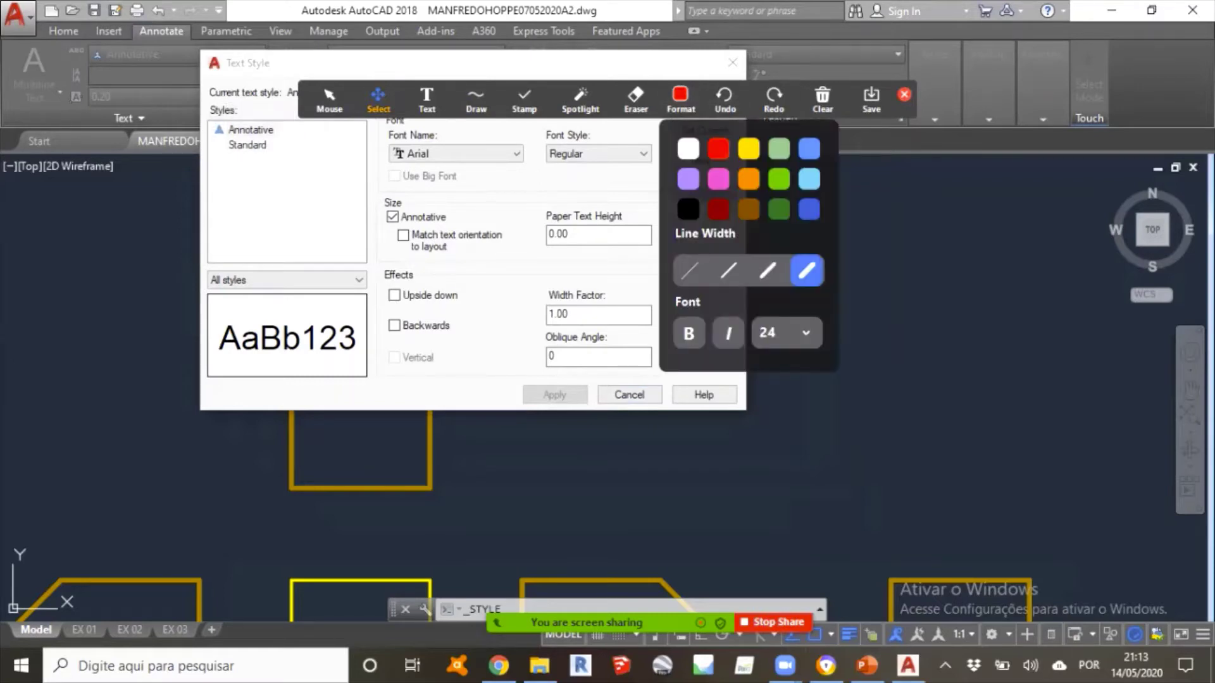
{"action": "left_click_drag", "start_coordinate": [673, 188], "coordinate": [749, 144]}
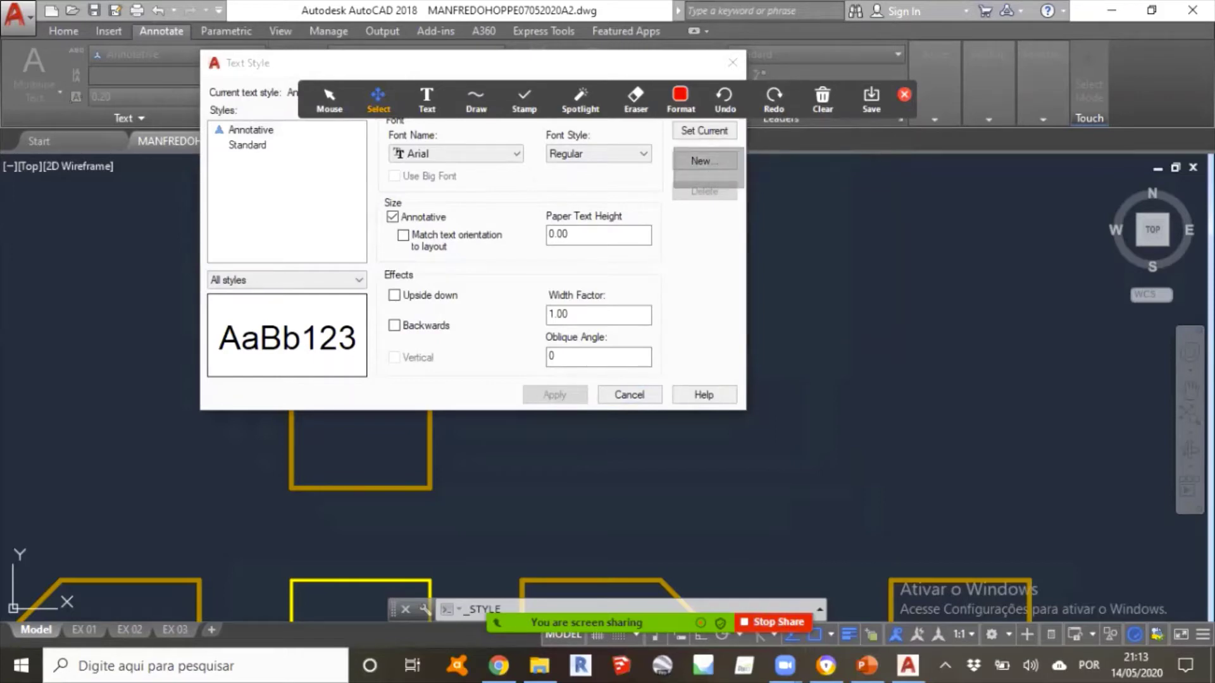
{"action": "mouse_move", "coordinate": [673, 233]}
{"action": "left_mouse_down"}
{"action": "mouse_move", "coordinate": [734, 119]}
{"action": "mouse_move", "coordinate": [762, 119]}
{"action": "mouse_move", "coordinate": [744, 145]}
{"action": "left_mouse_up"}
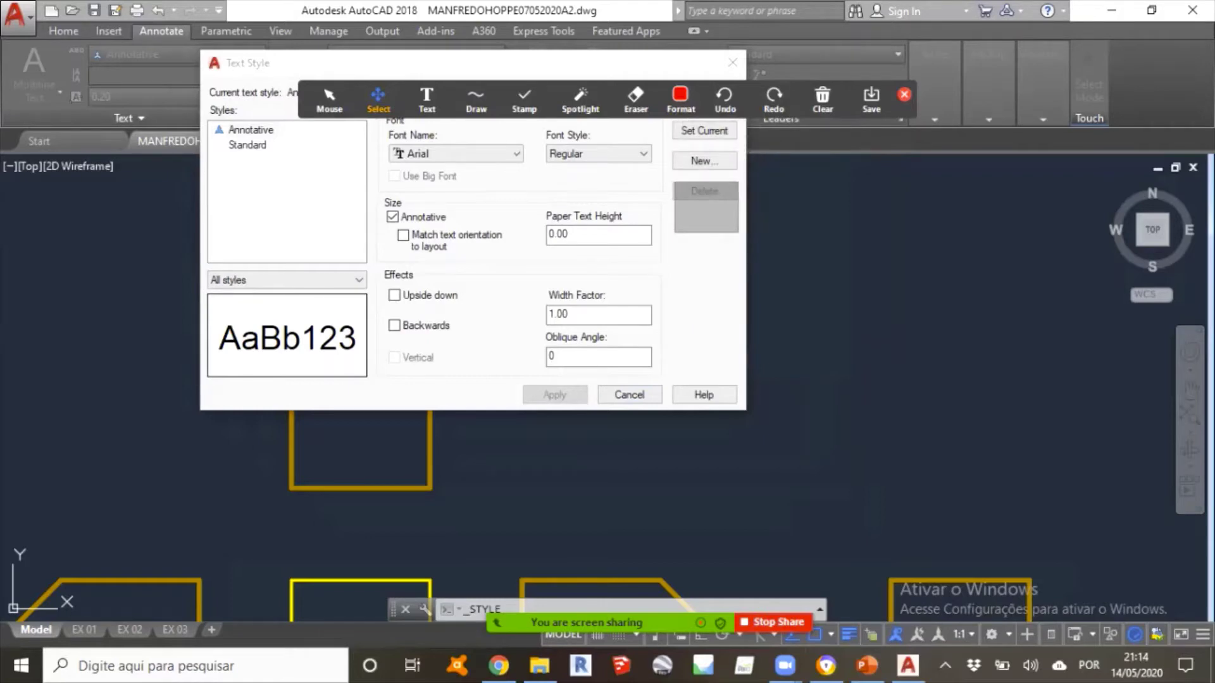
{"action": "left_click_drag", "start_coordinate": [673, 233], "coordinate": [742, 181]}
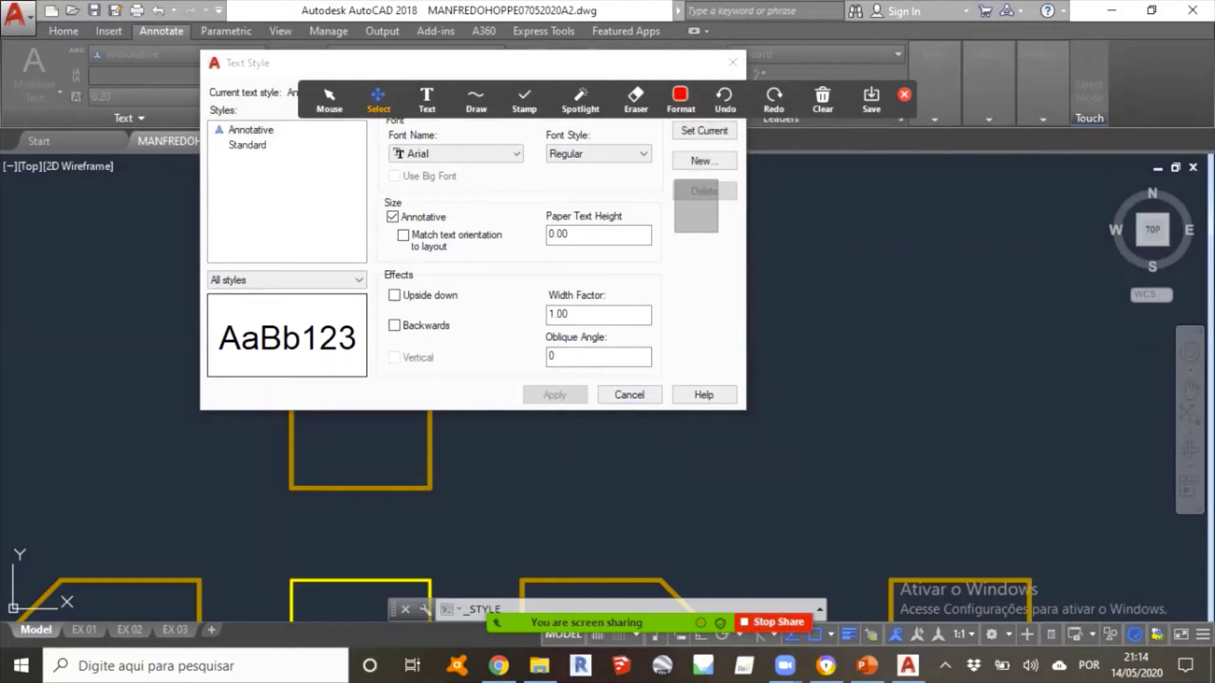
{"action": "left_click_drag", "start_coordinate": [673, 232], "coordinate": [737, 152]}
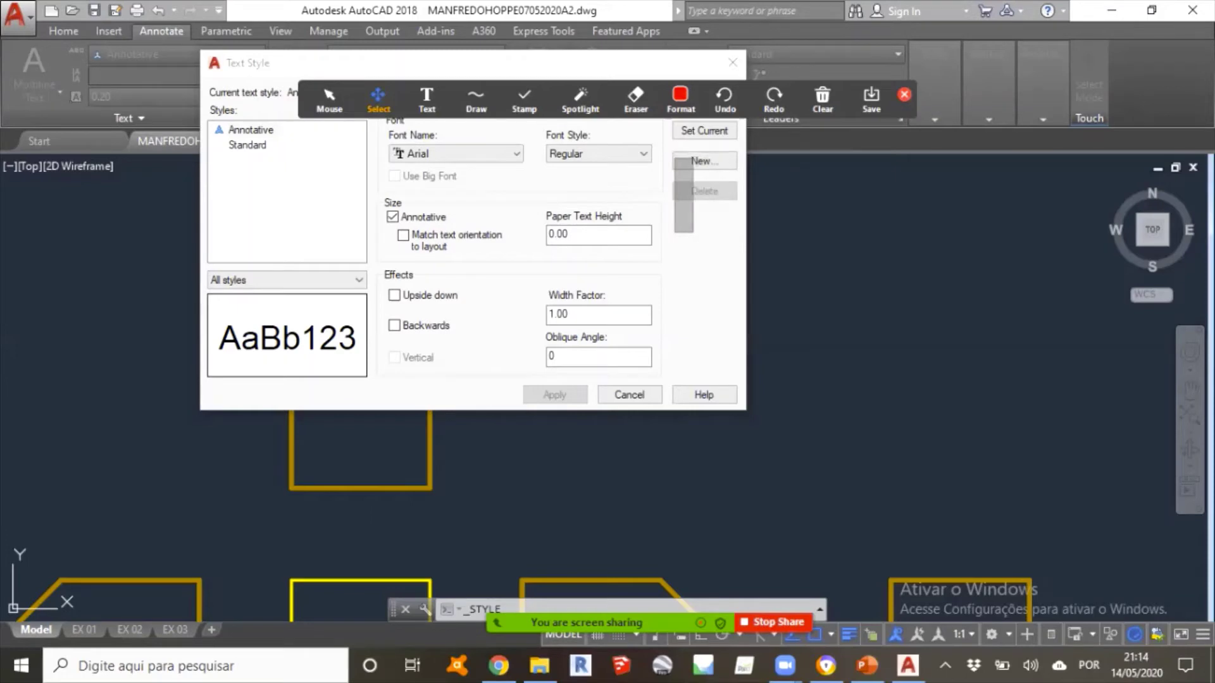
{"action": "mouse_move", "coordinate": [673, 233]}
{"action": "left_mouse_down"}
{"action": "mouse_move", "coordinate": [694, 118]}
{"action": "mouse_move", "coordinate": [742, 118]}
{"action": "mouse_move", "coordinate": [730, 134]}
{"action": "left_mouse_up"}
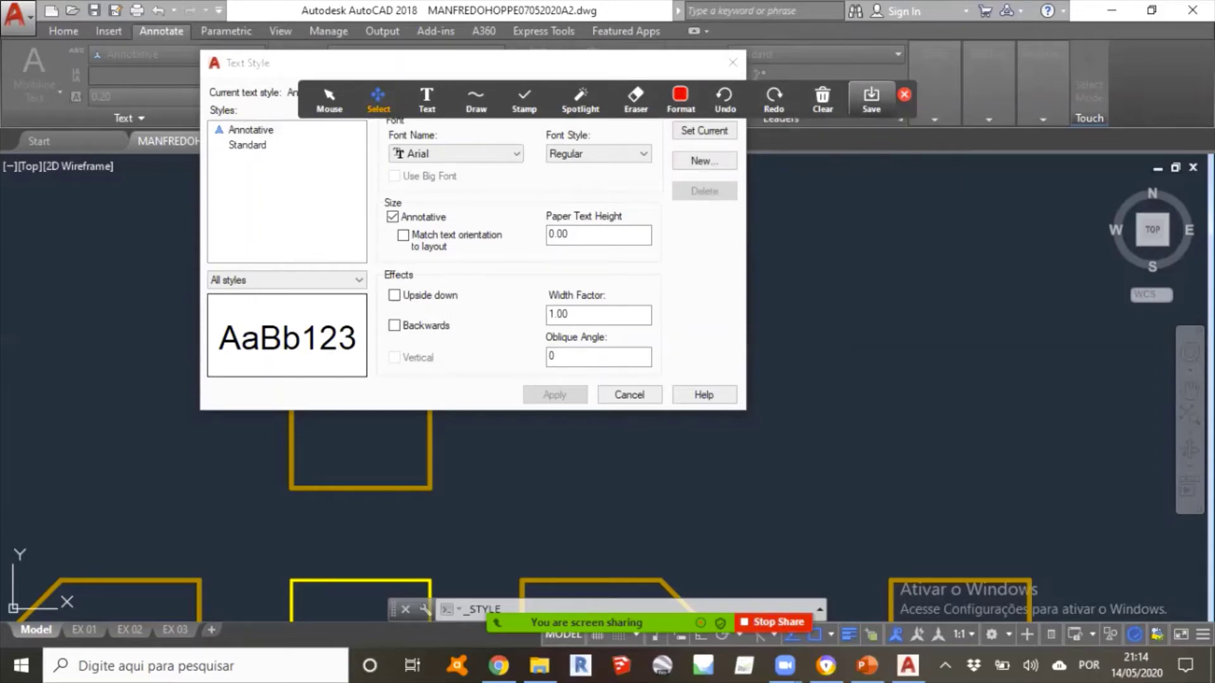
{"action": "left_click", "coordinate": [904, 94]}
Make Standard the current text style and compare the settings of the Annotative and Standard styles.
{"action": "left_click", "coordinate": [247, 145]}
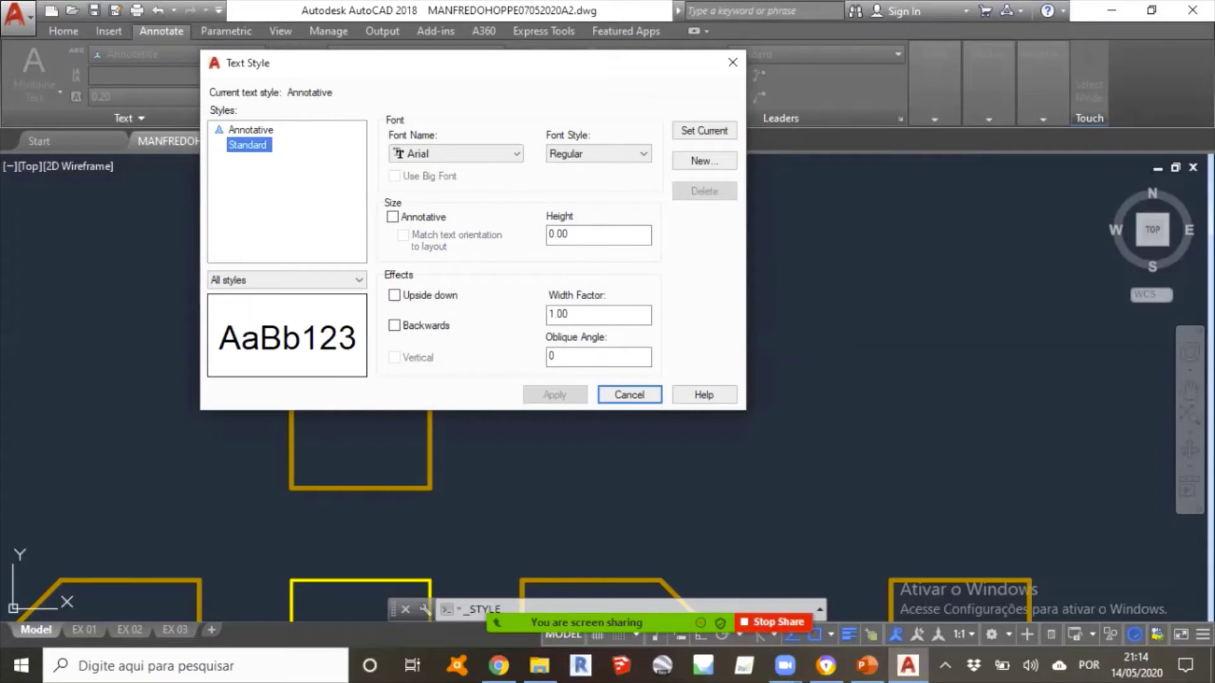
{"action": "left_click", "coordinate": [704, 130]}
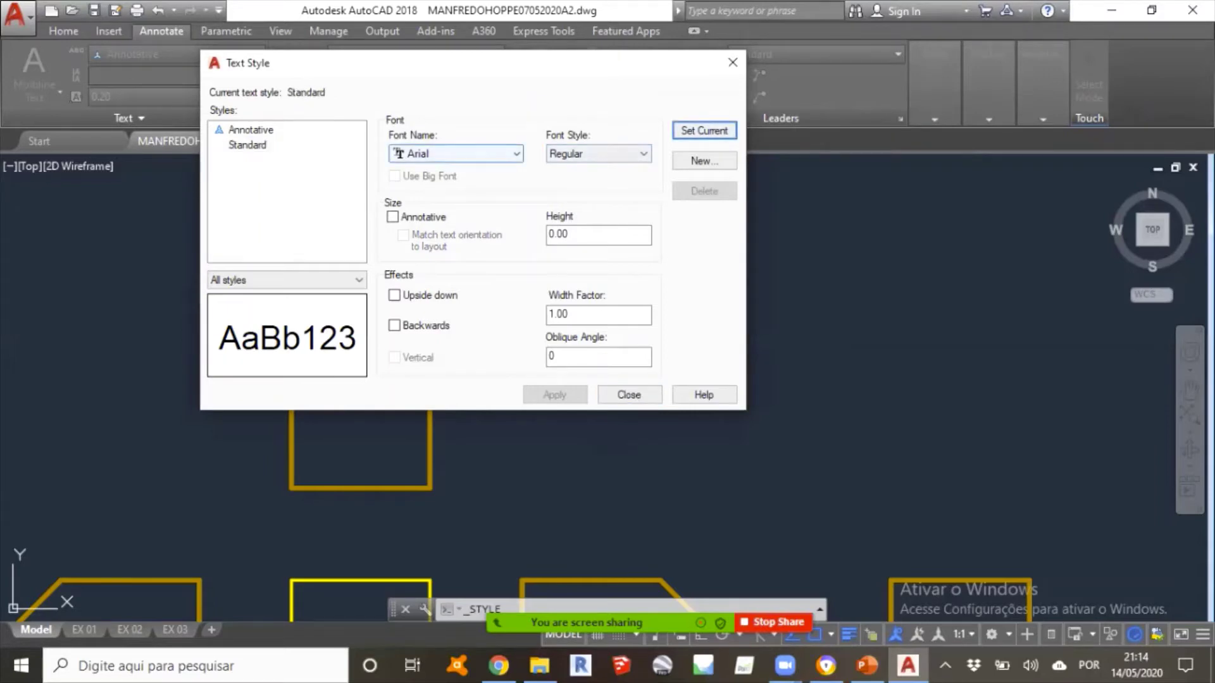
{"action": "left_click", "coordinate": [250, 130]}
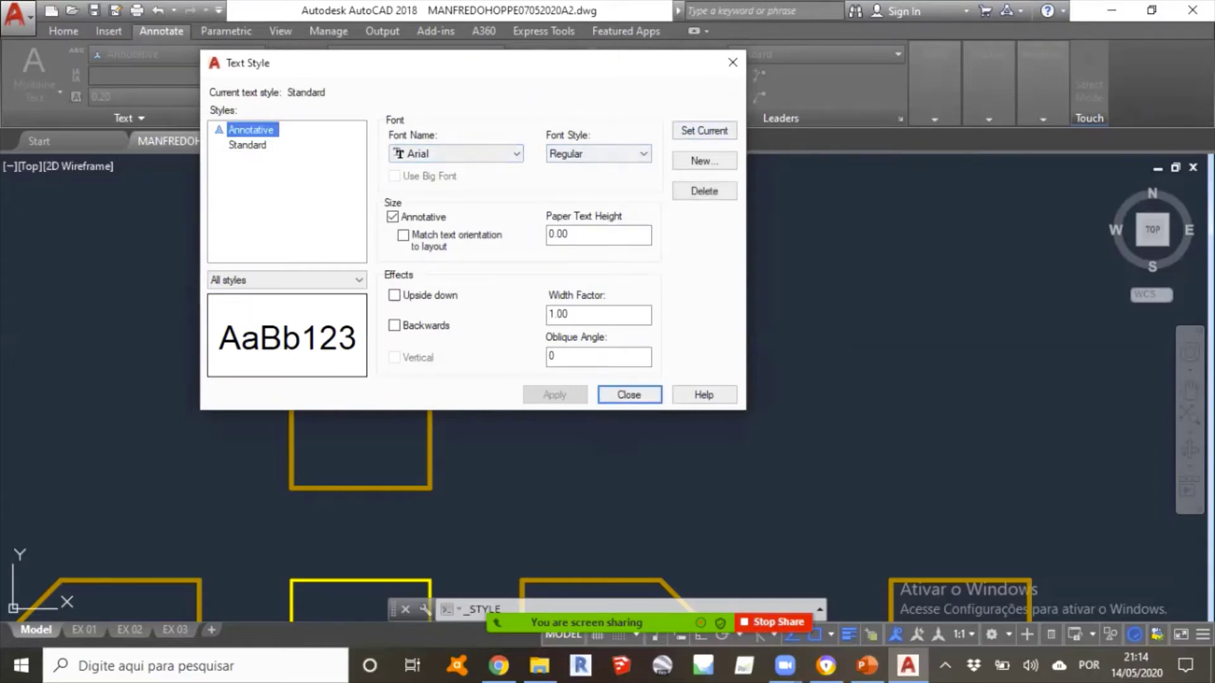
{"action": "left_click", "coordinate": [247, 144]}
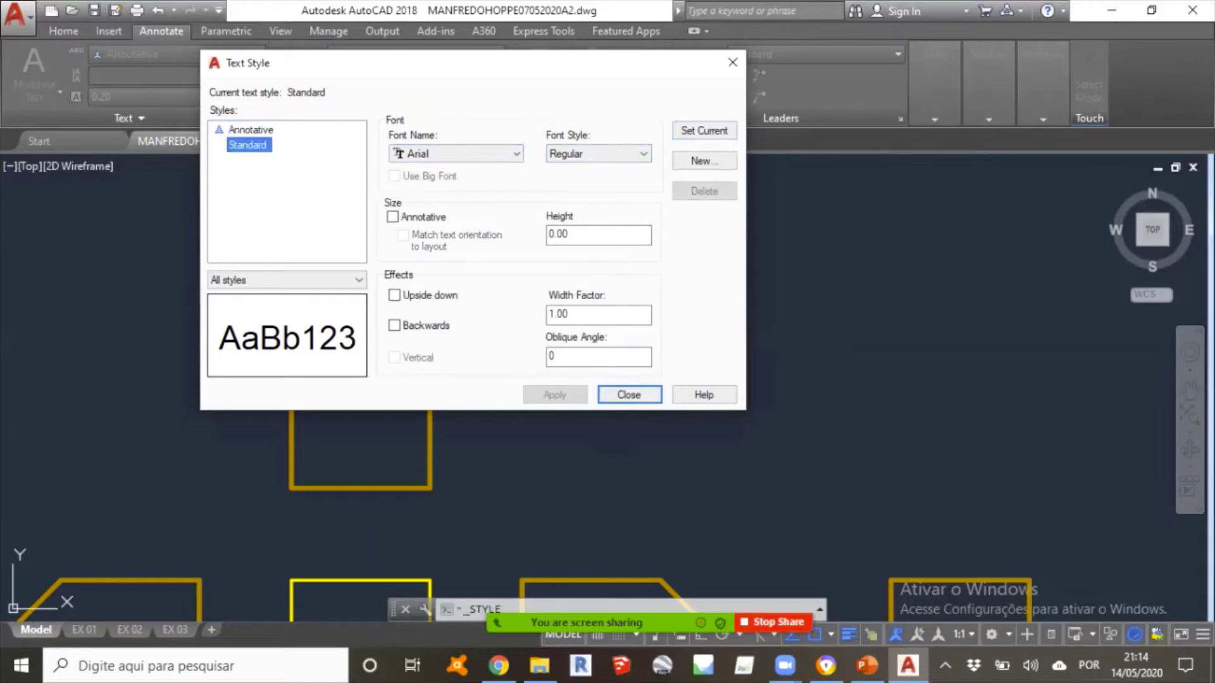
Create a new text style named TEXTO 40 from the current Standard style.
{"action": "left_click", "coordinate": [704, 131]}
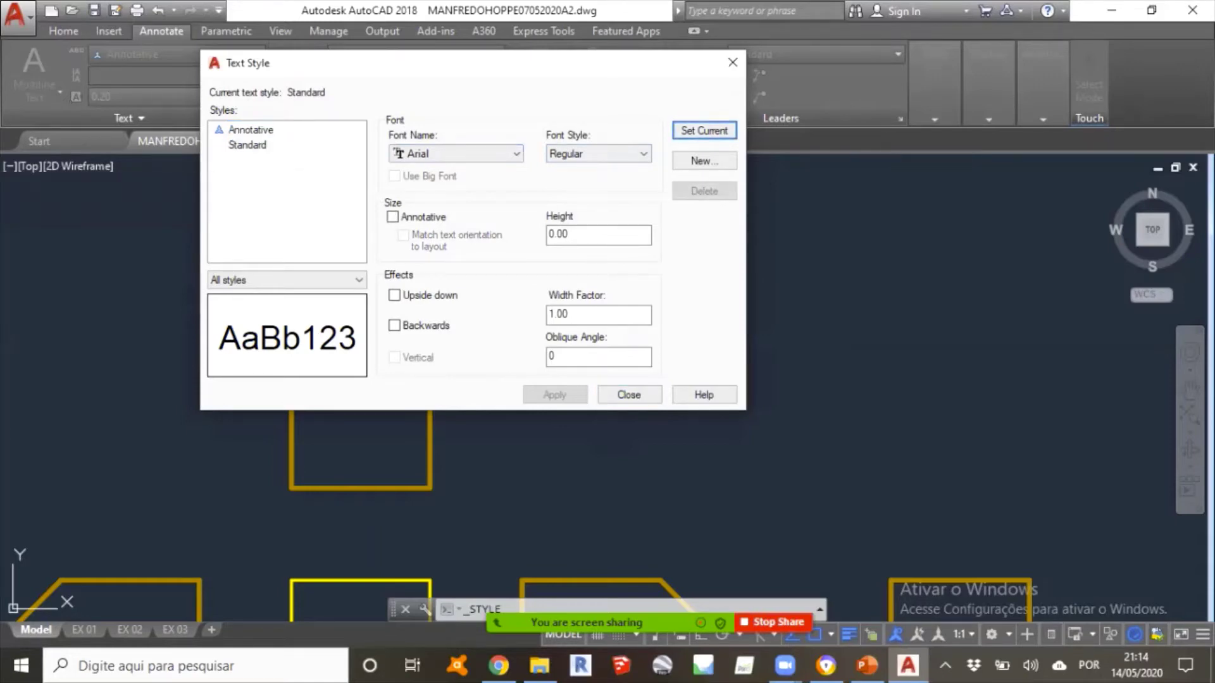
{"action": "left_click_drag", "start_coordinate": [283, 66], "coordinate": [320, 51]}
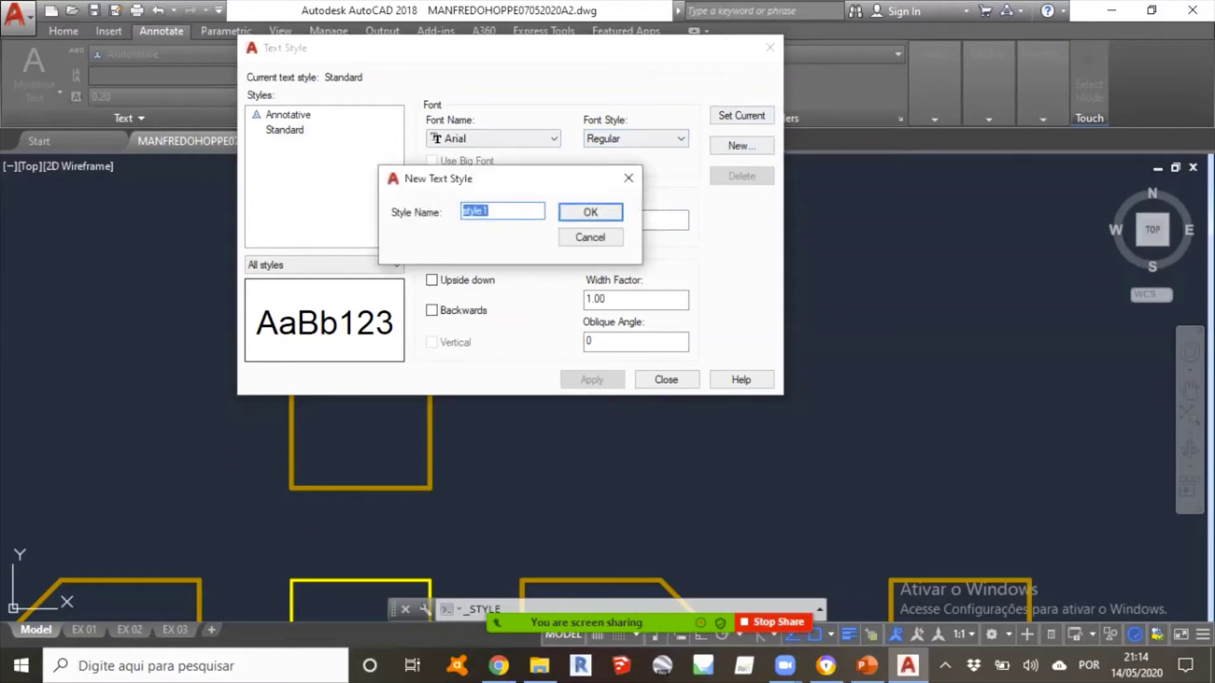
{"action": "left_click_drag", "start_coordinate": [517, 179], "coordinate": [490, 162]}
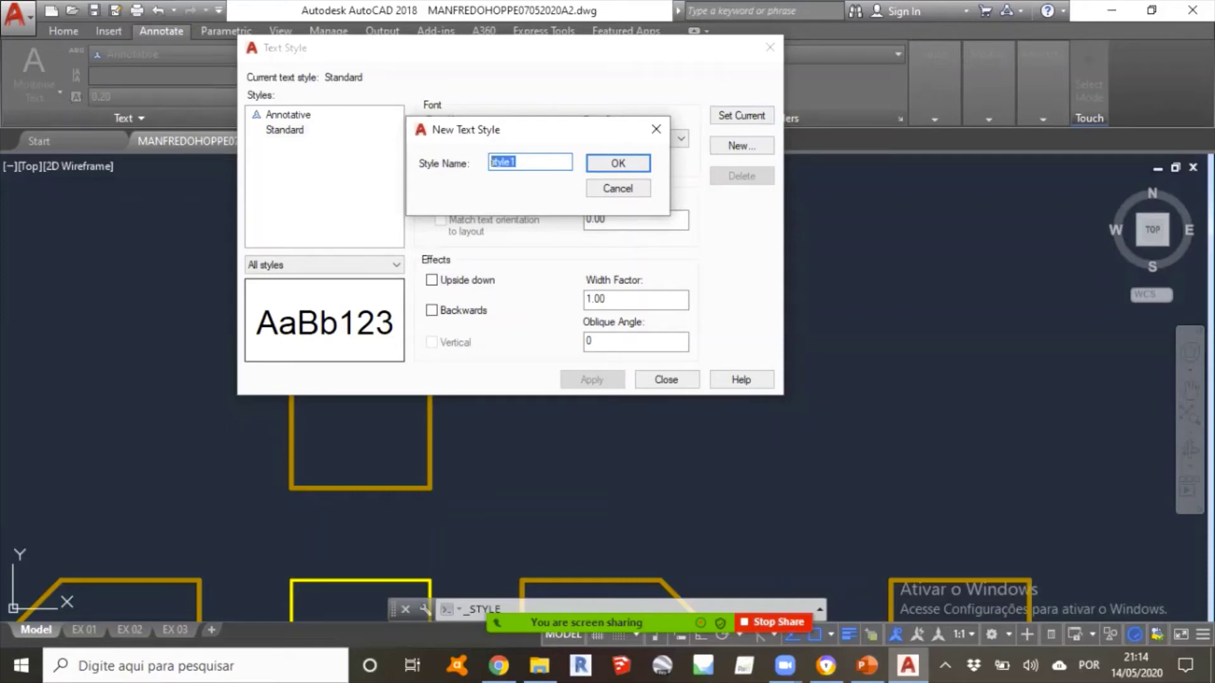
{"action": "left_click_drag", "start_coordinate": [582, 139], "coordinate": [642, 116]}
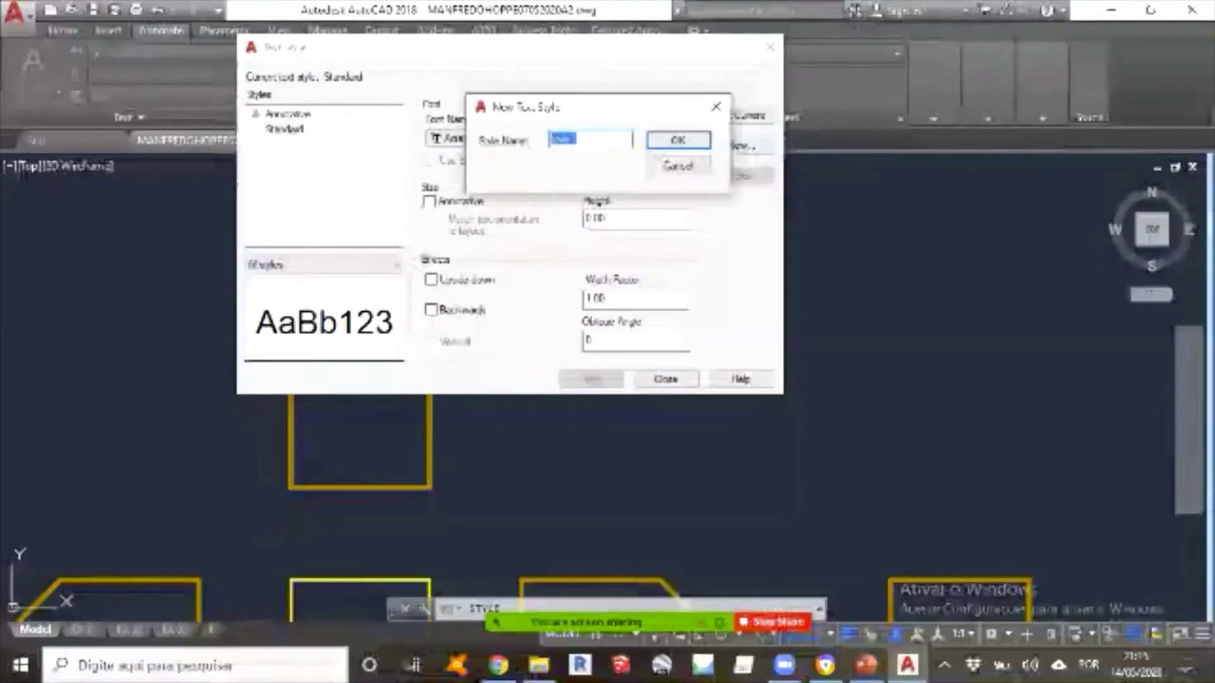
{"action": "type", "text": "TEXCT"}
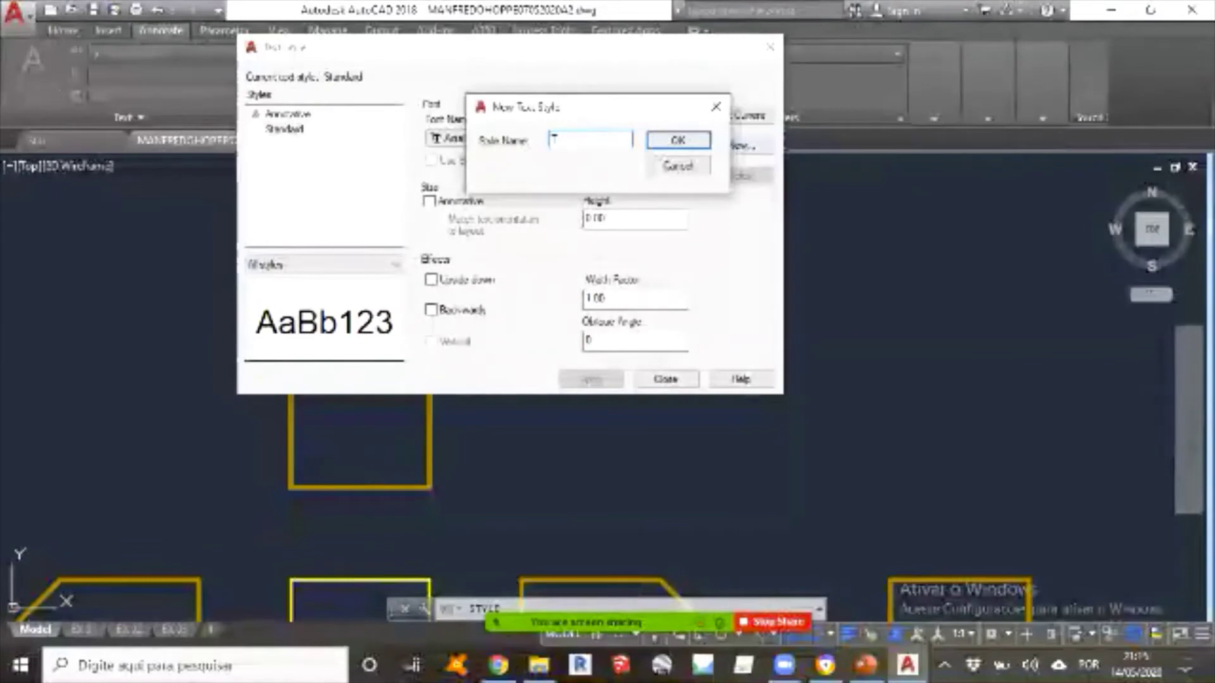
{"action": "key", "text": "BackSpace"}
{"action": "key", "text": "BackSpace"}
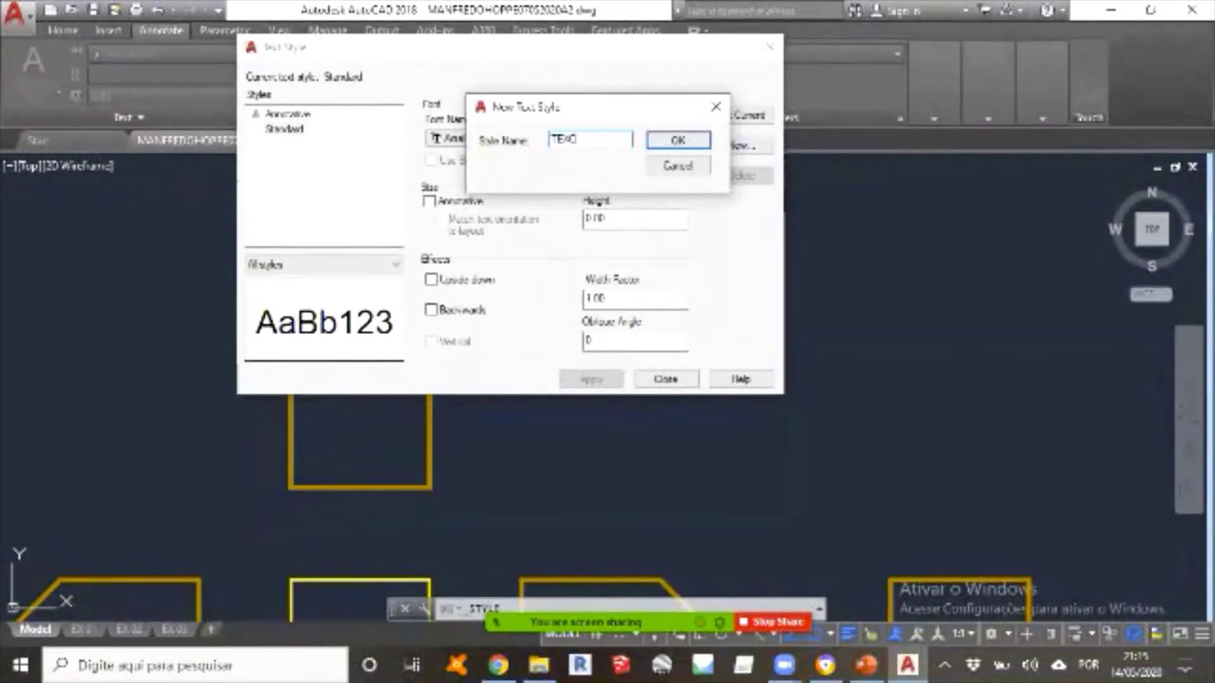
{"action": "type", "text": "TO 40"}
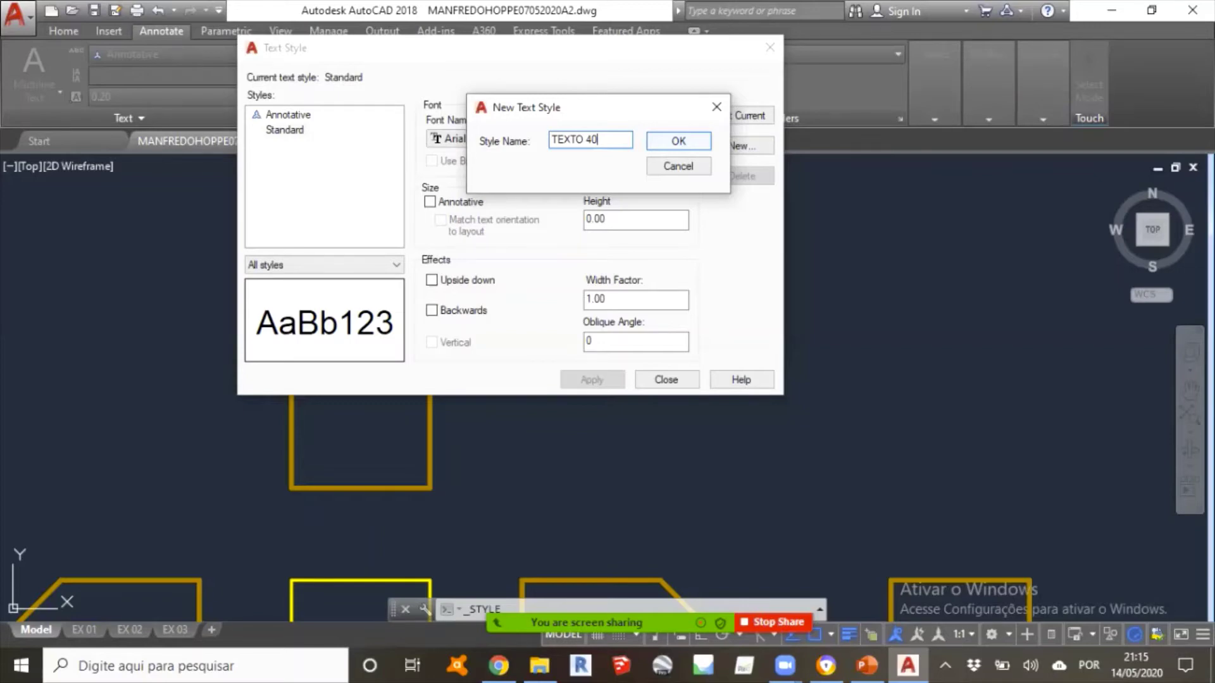
{"action": "key", "text": "Return"}
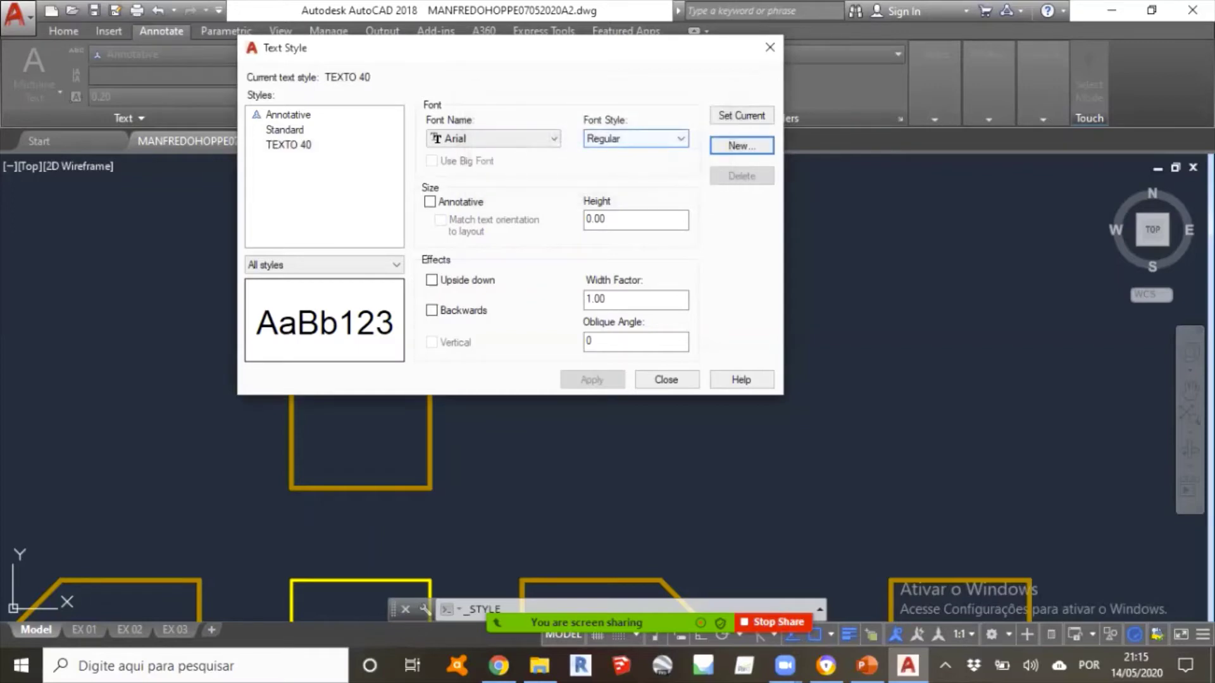
Browse the fonts and font styles available for the TEXTO 40 style, keeping Arial and Regular.
{"action": "left_click", "coordinate": [289, 145]}
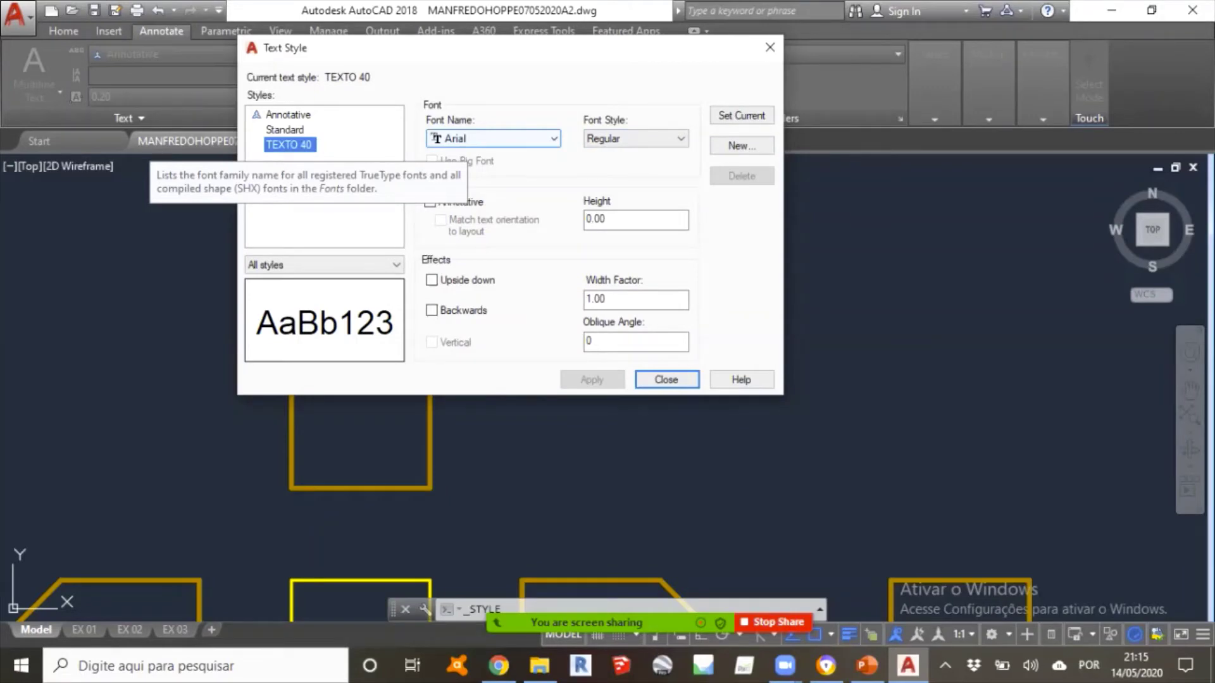
{"action": "left_click", "coordinate": [435, 138]}
{"action": "scroll", "coordinate": [506, 218], "scroll_direction": "down", "scroll_amount": 4}
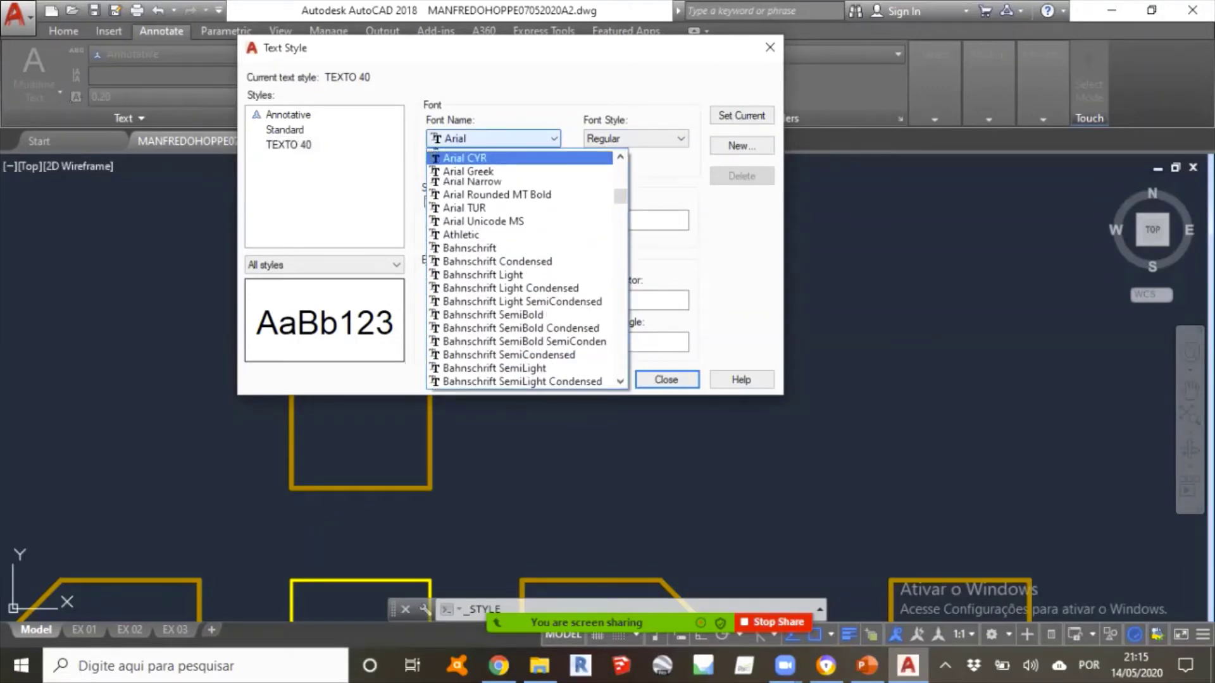
{"action": "scroll", "coordinate": [525, 269], "scroll_direction": "up", "scroll_amount": 15}
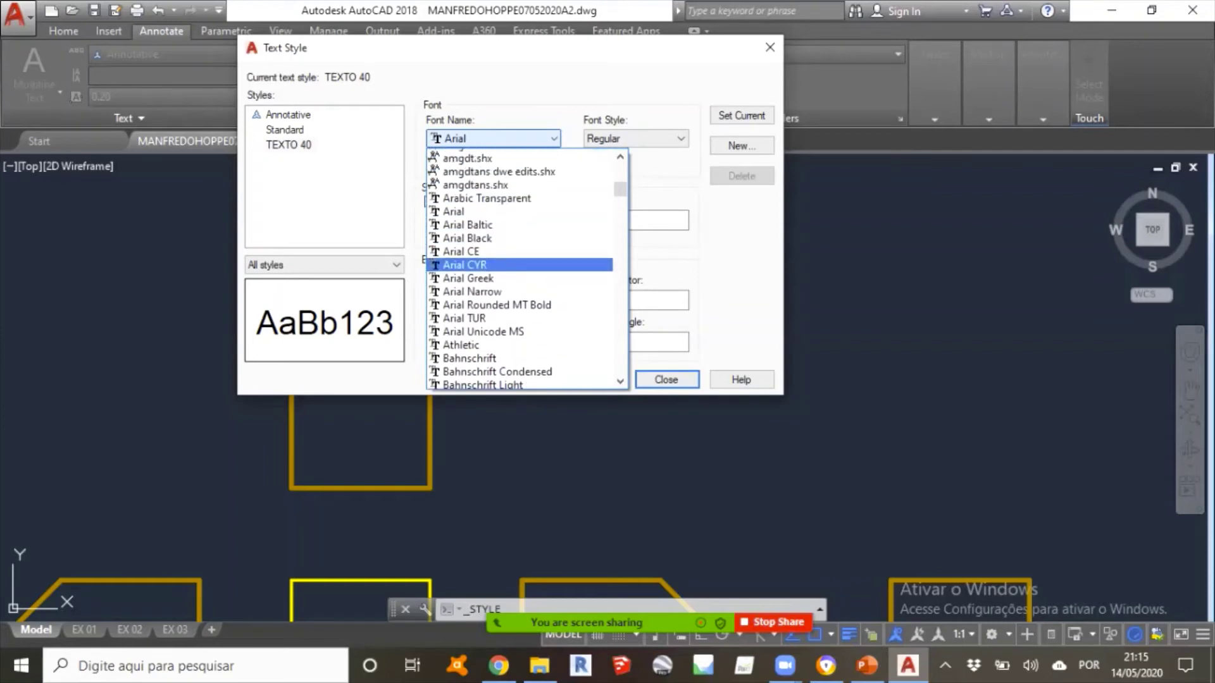
{"action": "scroll", "coordinate": [525, 268], "scroll_direction": "up", "scroll_amount": 3}
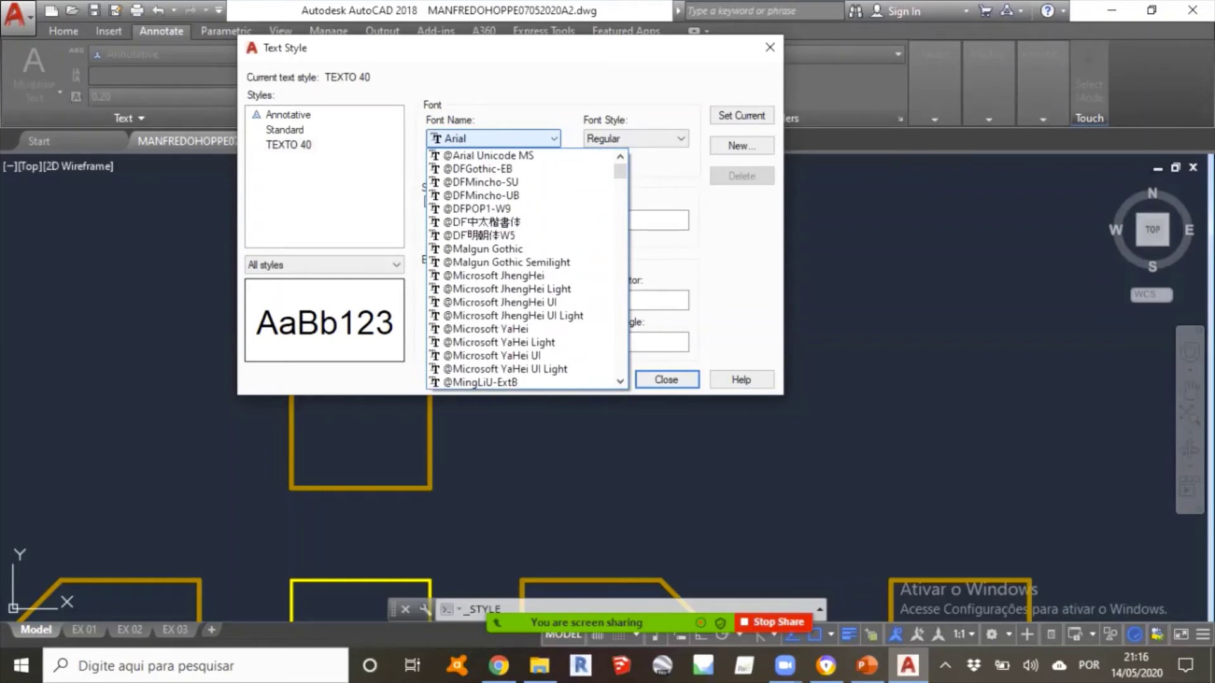
{"action": "left_click", "coordinate": [519, 138]}
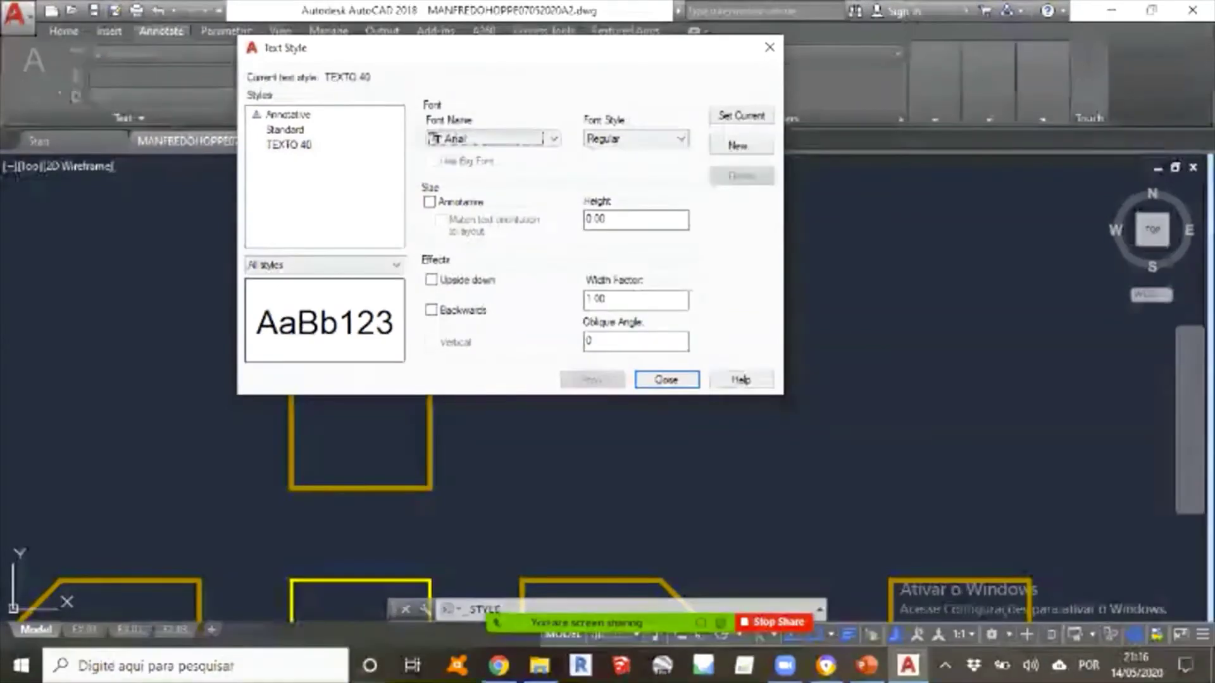
{"action": "left_click_drag", "start_coordinate": [508, 51], "coordinate": [520, 61]}
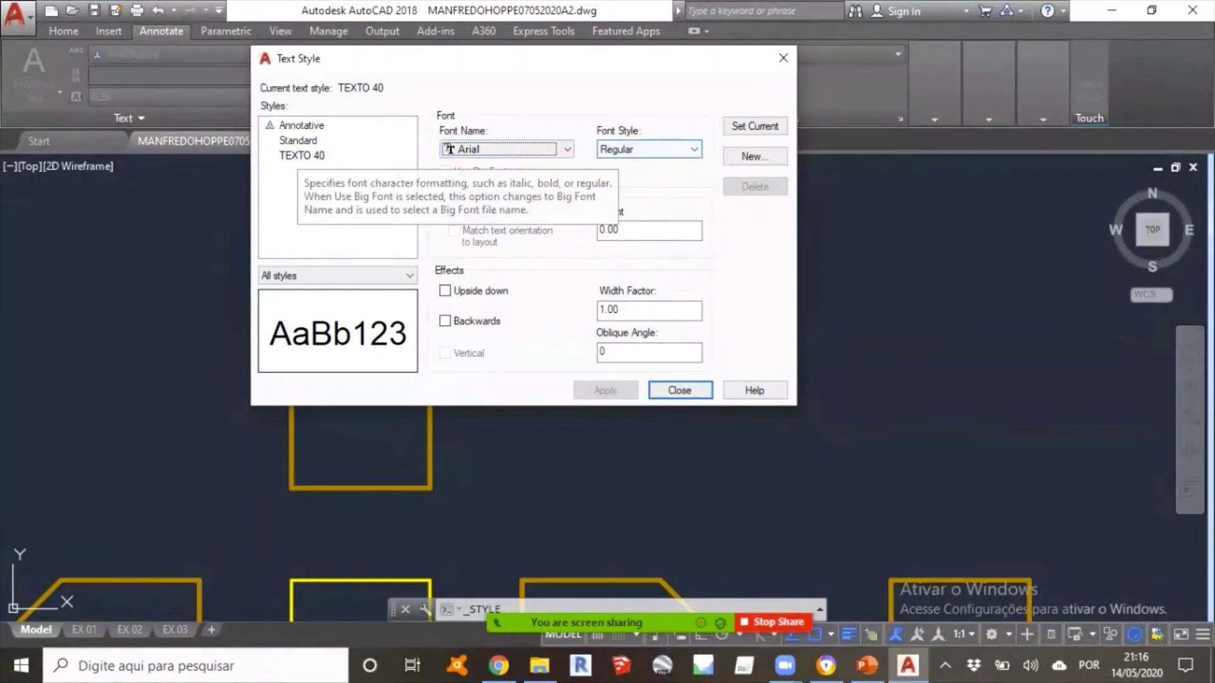
{"action": "left_click", "coordinate": [648, 148]}
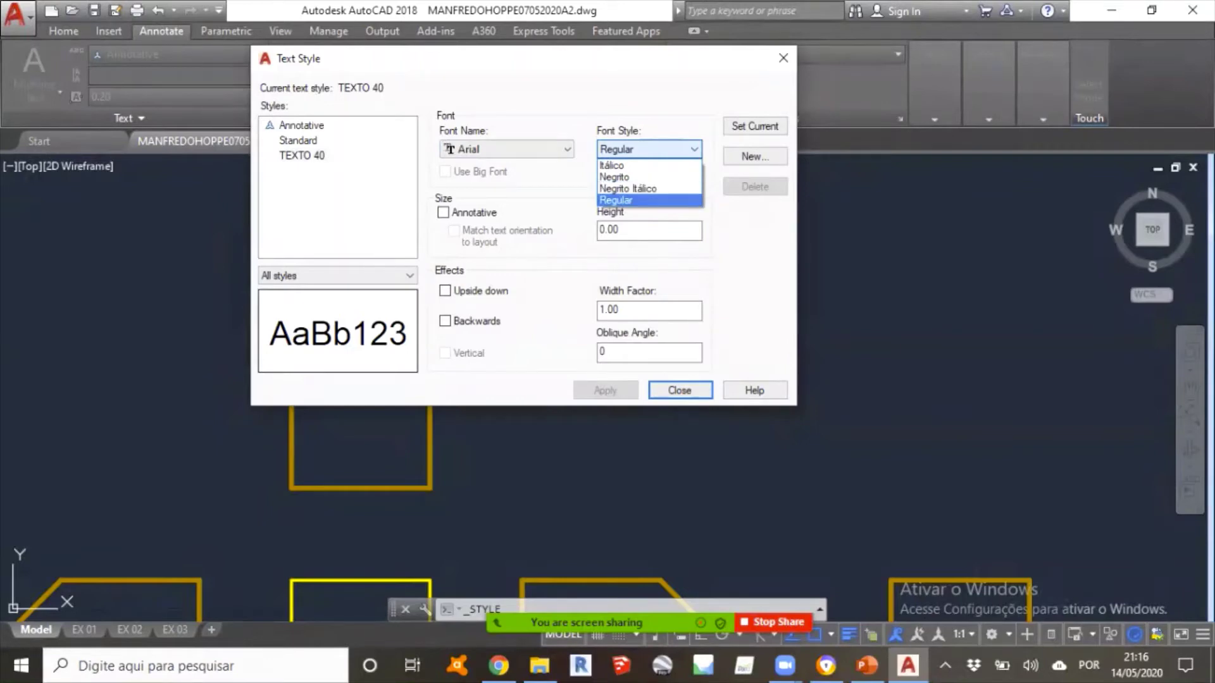
{"action": "left_click", "coordinate": [649, 200]}
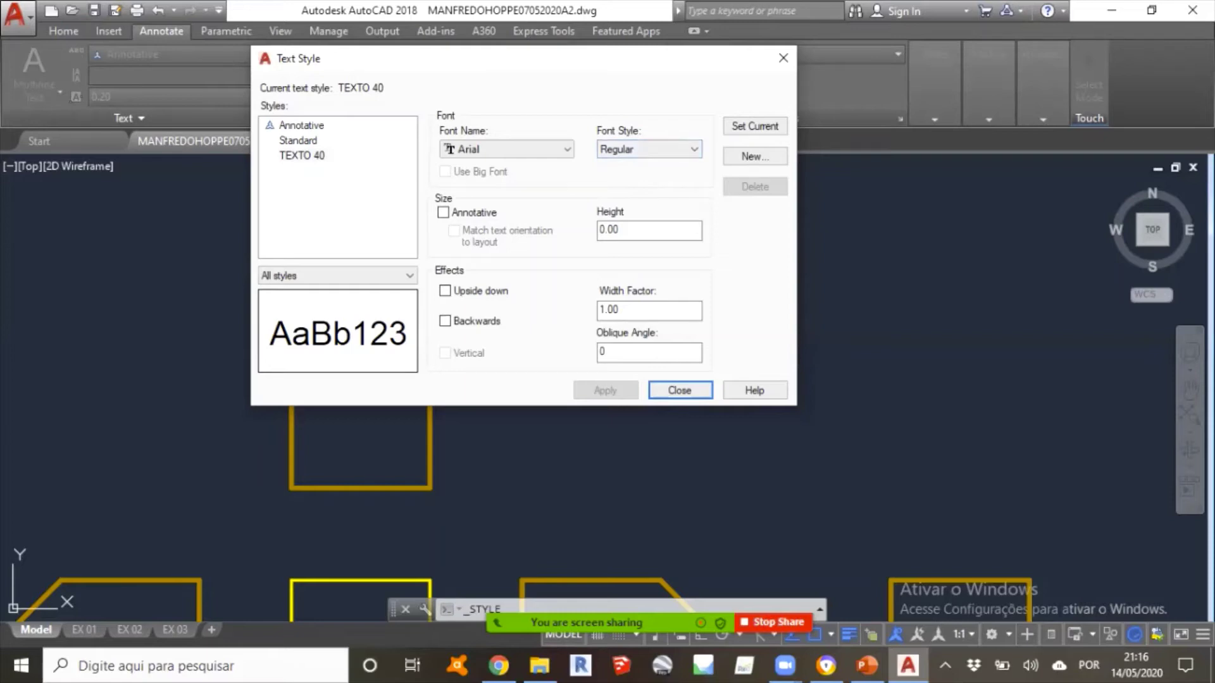
Set the text height of the TEXTO 40 style to 40.
{"action": "left_click", "coordinate": [613, 229]}
{"action": "double_click", "coordinate": [613, 229]}
{"action": "left_click", "coordinate": [613, 229]}
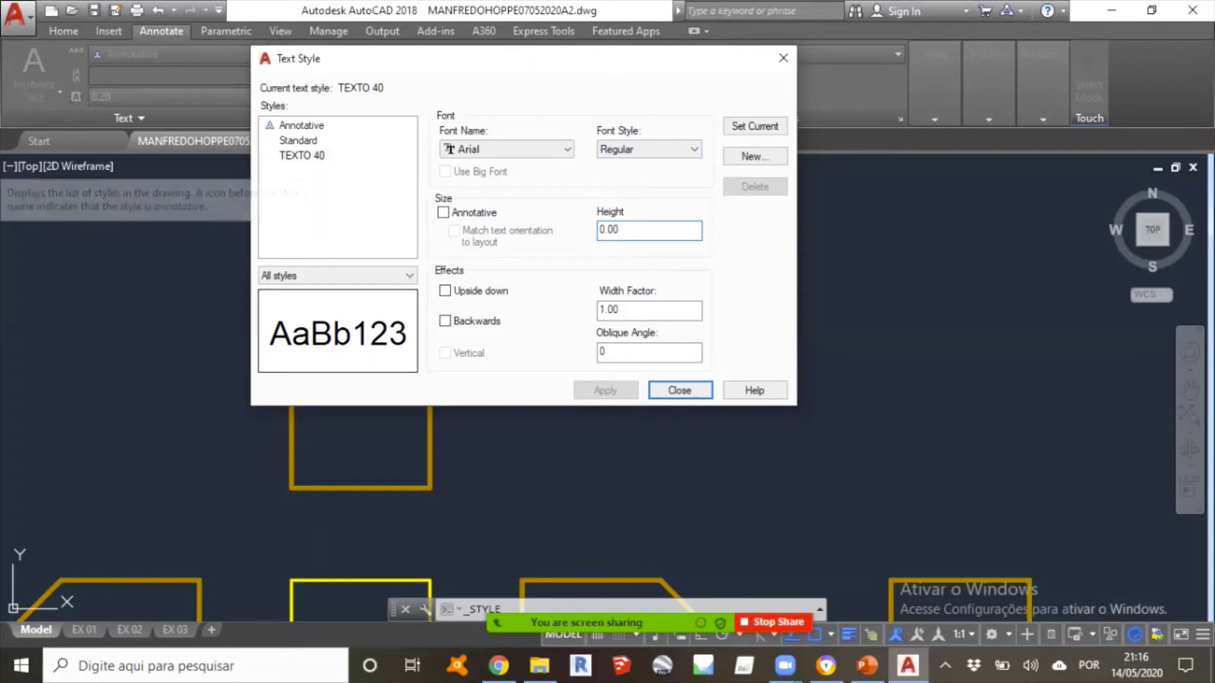
{"action": "double_click", "coordinate": [611, 229]}
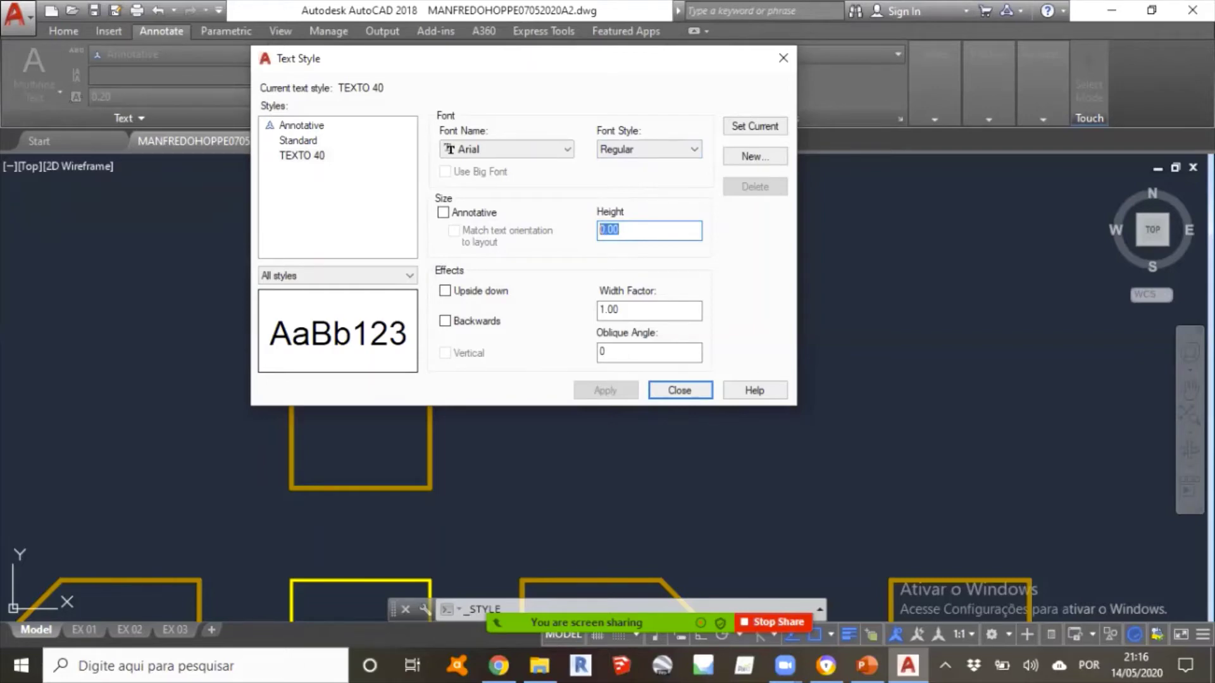
{"action": "type", "text": "40"}
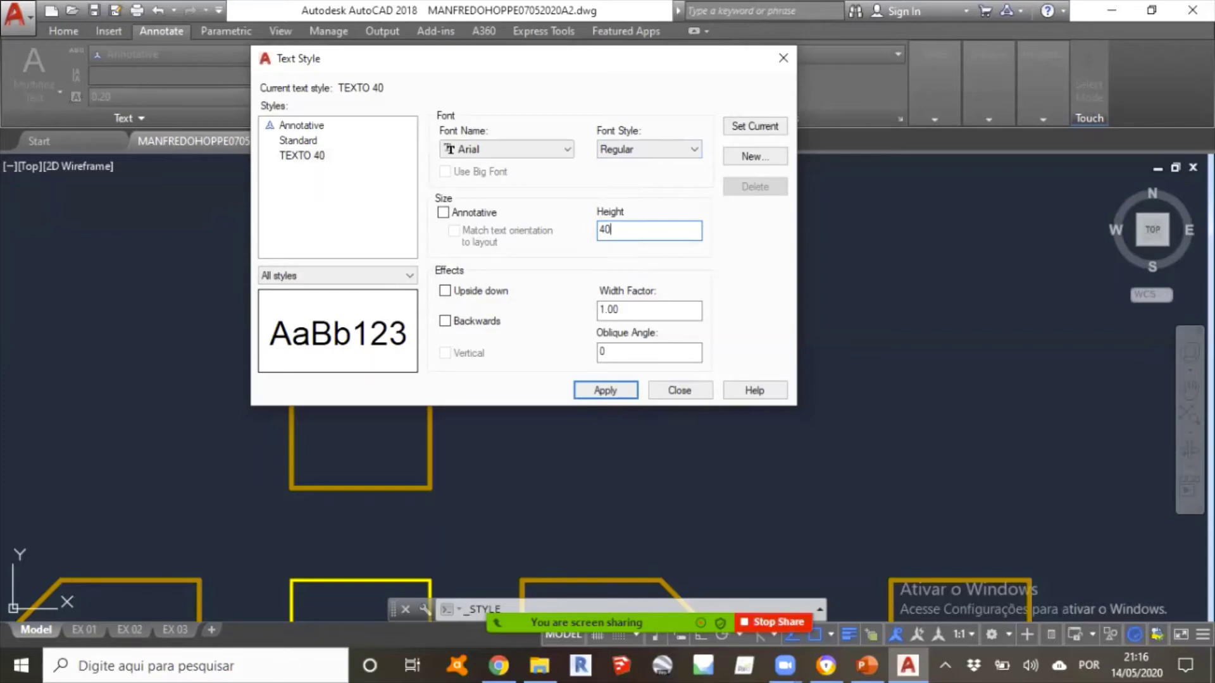
{"action": "double_click", "coordinate": [606, 229]}
Preview the Upside down and Backwards effects on the TEXTO 40 style, singly and combined, and switch both off.
{"action": "left_click", "coordinate": [445, 290]}
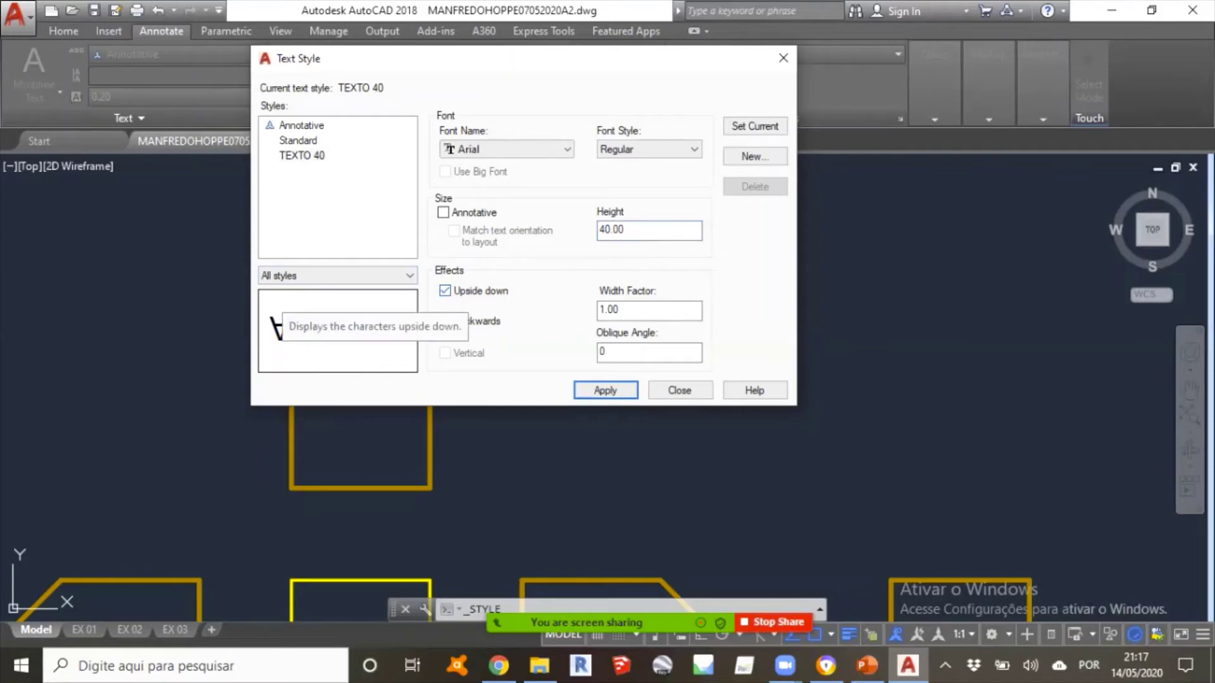
{"action": "left_click", "coordinate": [445, 290]}
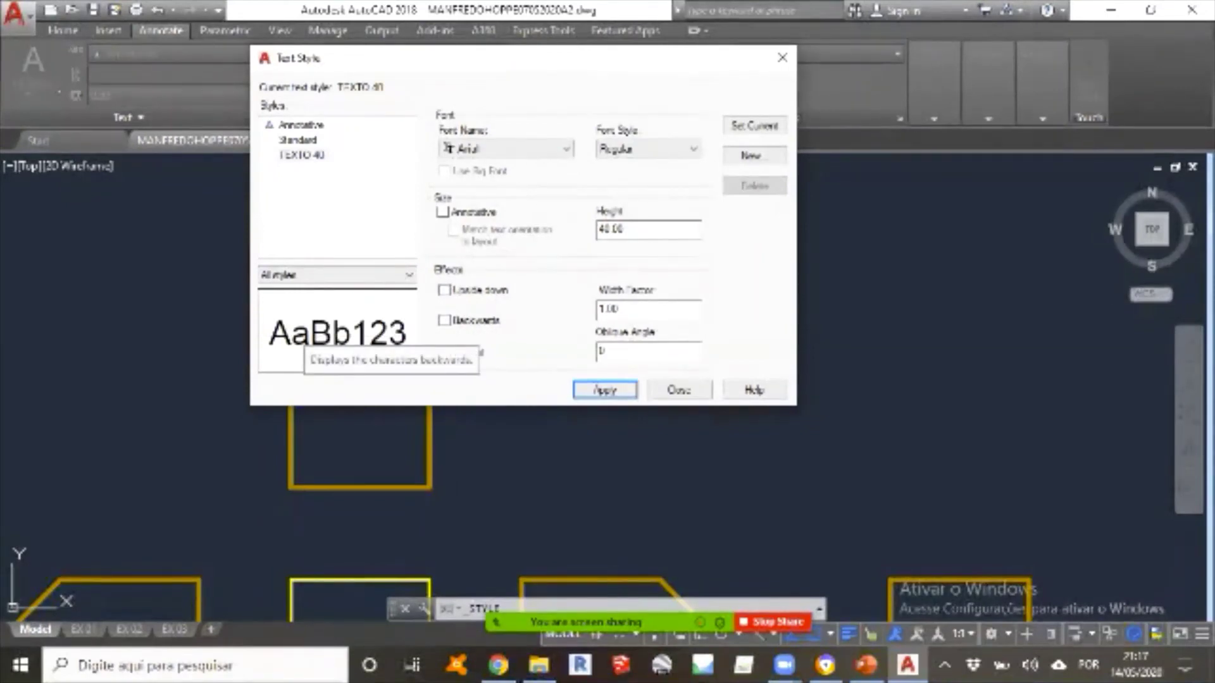
{"action": "left_click", "coordinate": [444, 320]}
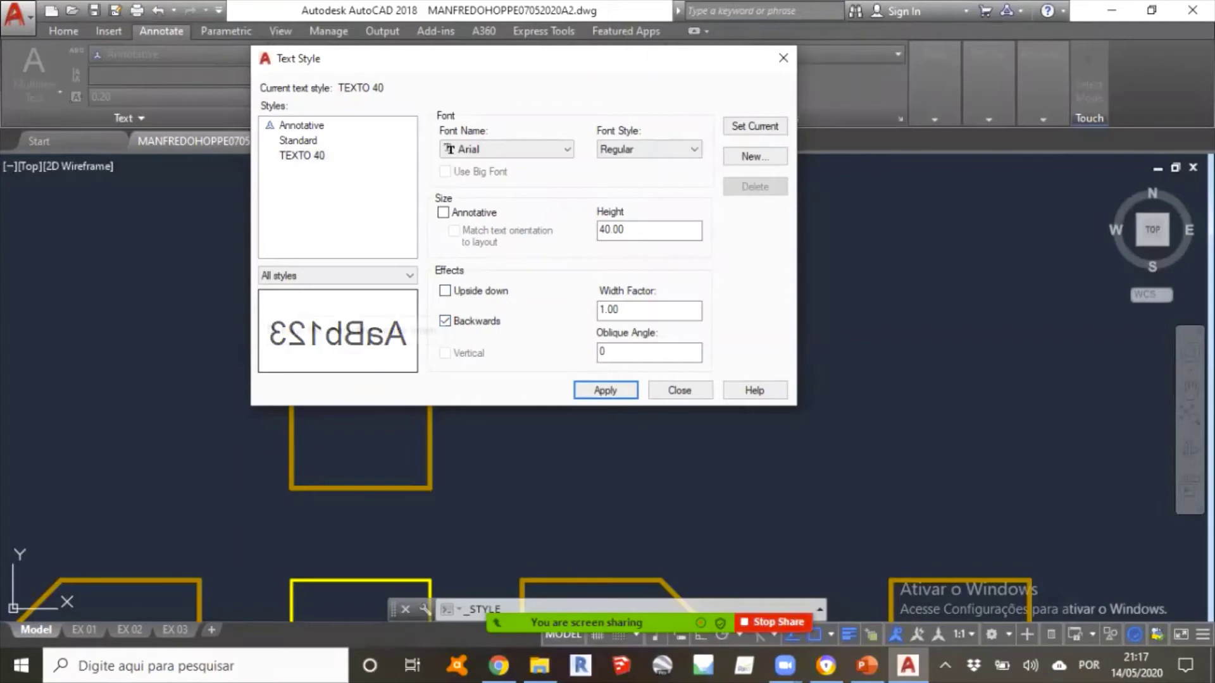
{"action": "left_click", "coordinate": [445, 291]}
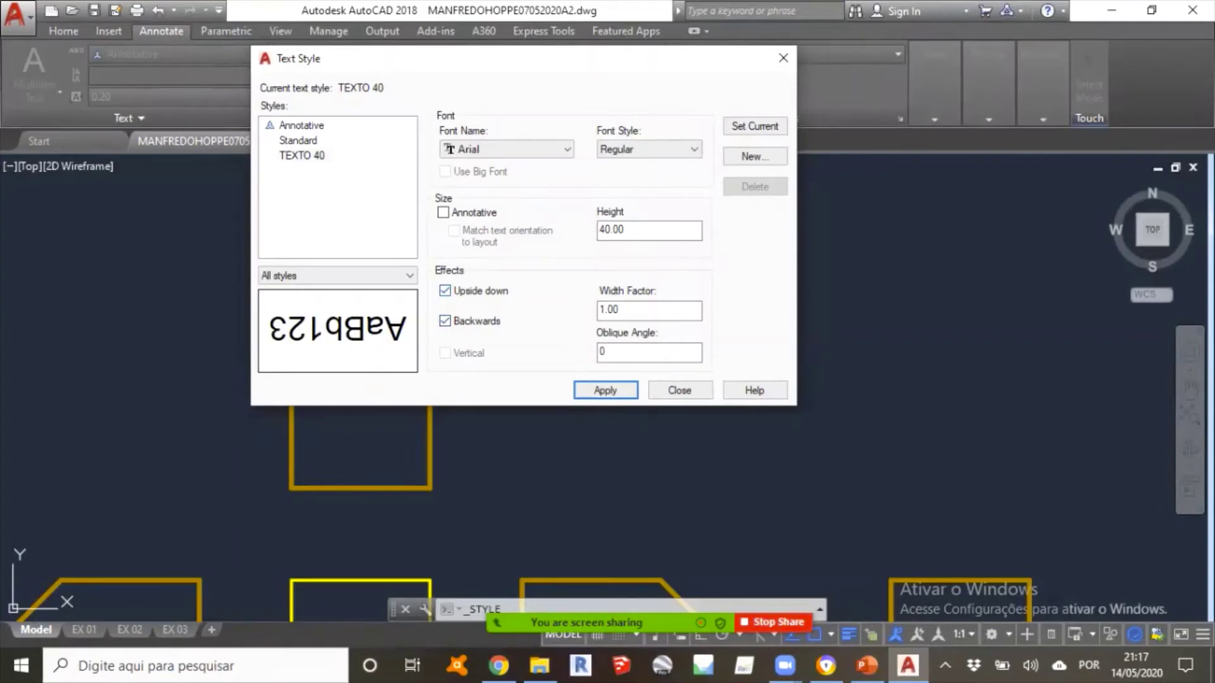
{"action": "left_click", "coordinate": [445, 320]}
{"action": "left_click", "coordinate": [445, 290]}
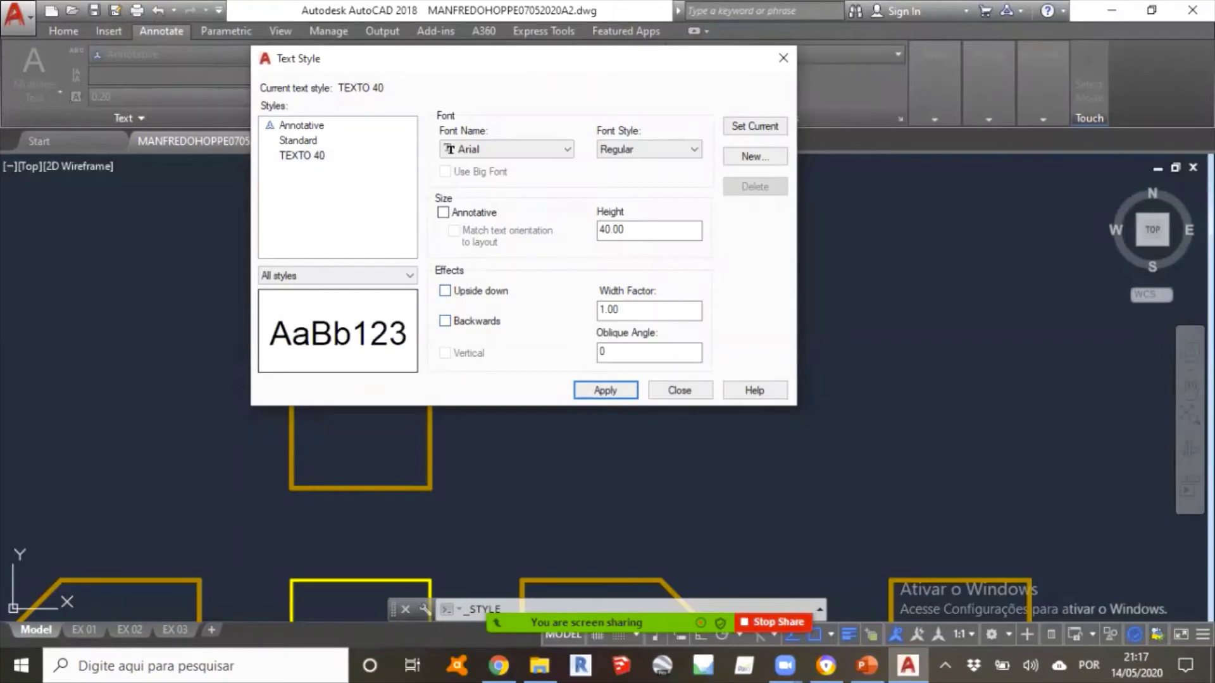
Preview a width factor of 5 on the TEXTO 40 style, and set the factor back to 1.
{"action": "left_click", "coordinate": [619, 310]}
{"action": "double_click", "coordinate": [609, 309]}
{"action": "type", "text": "5"}
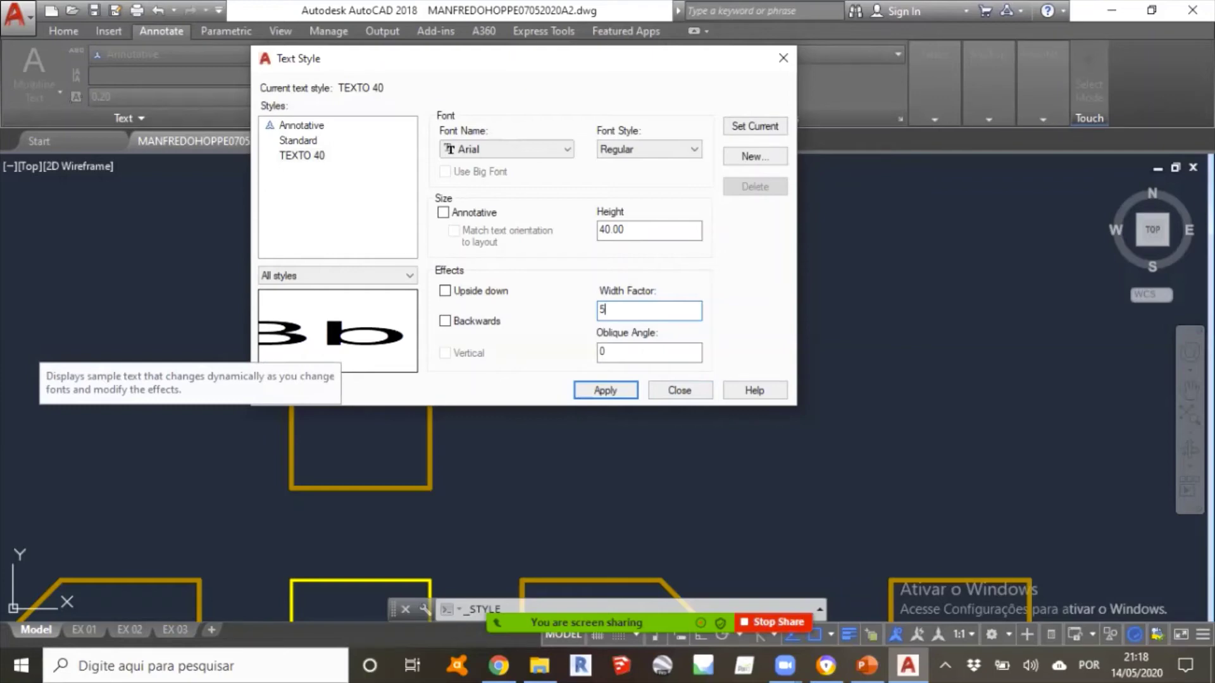
{"action": "double_click", "coordinate": [603, 309]}
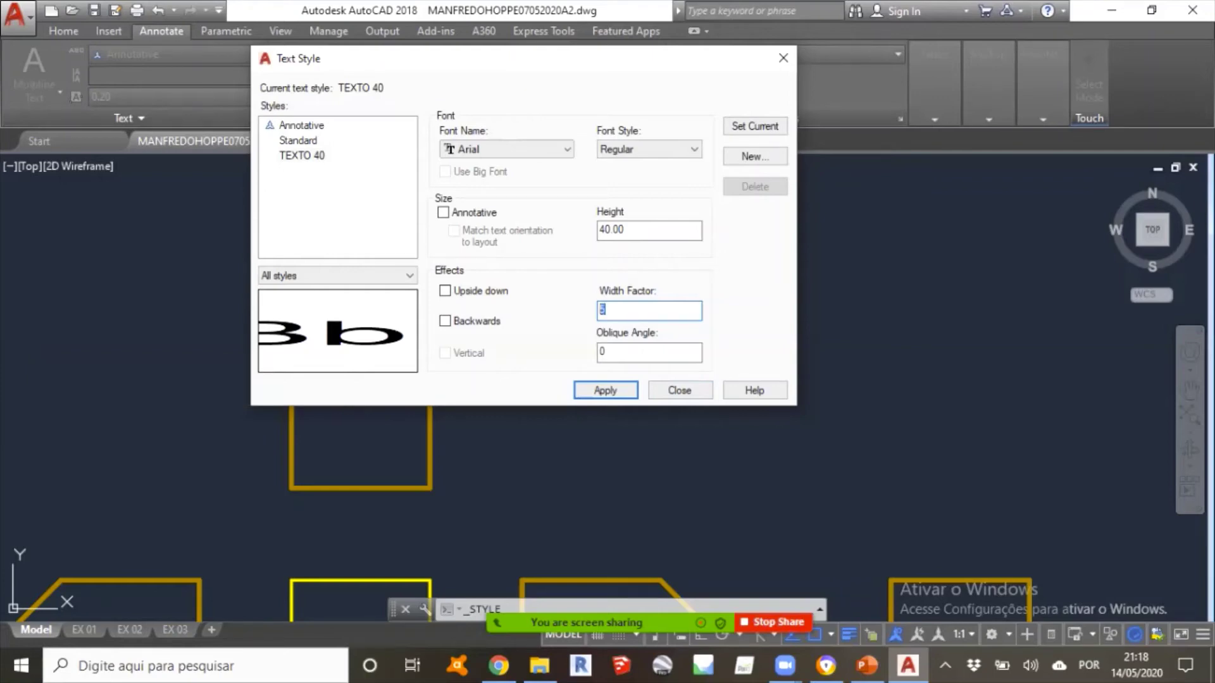
{"action": "type", "text": "1"}
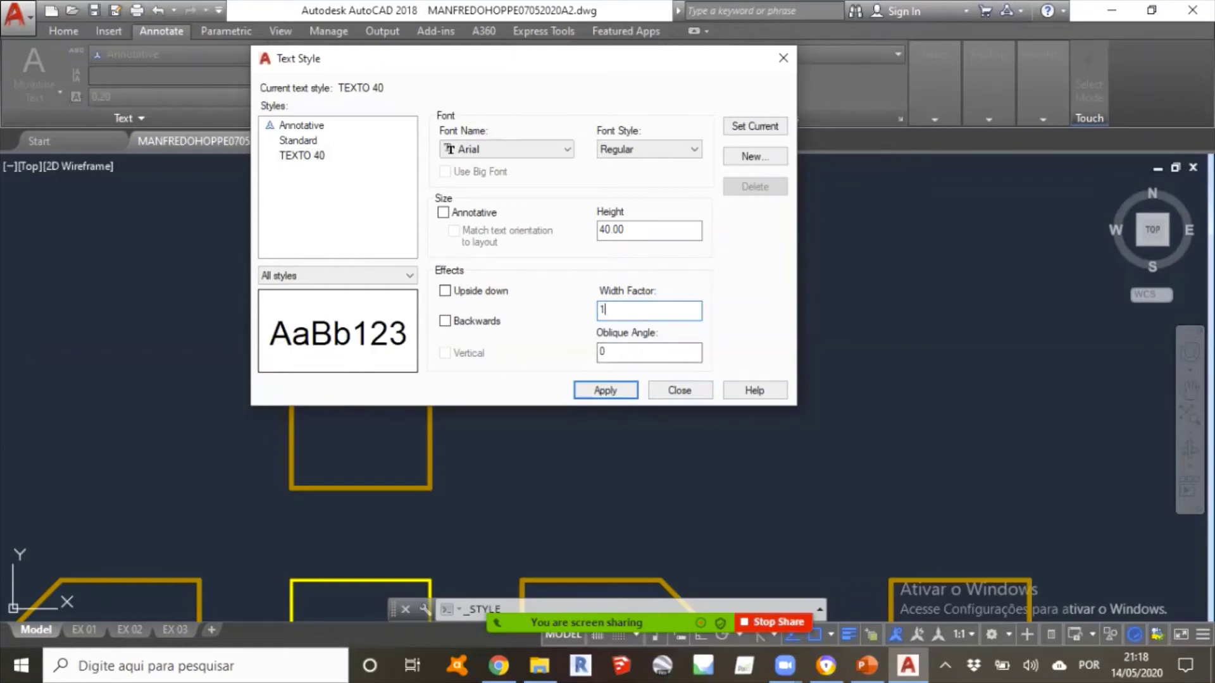
{"action": "key", "text": "Tab"}
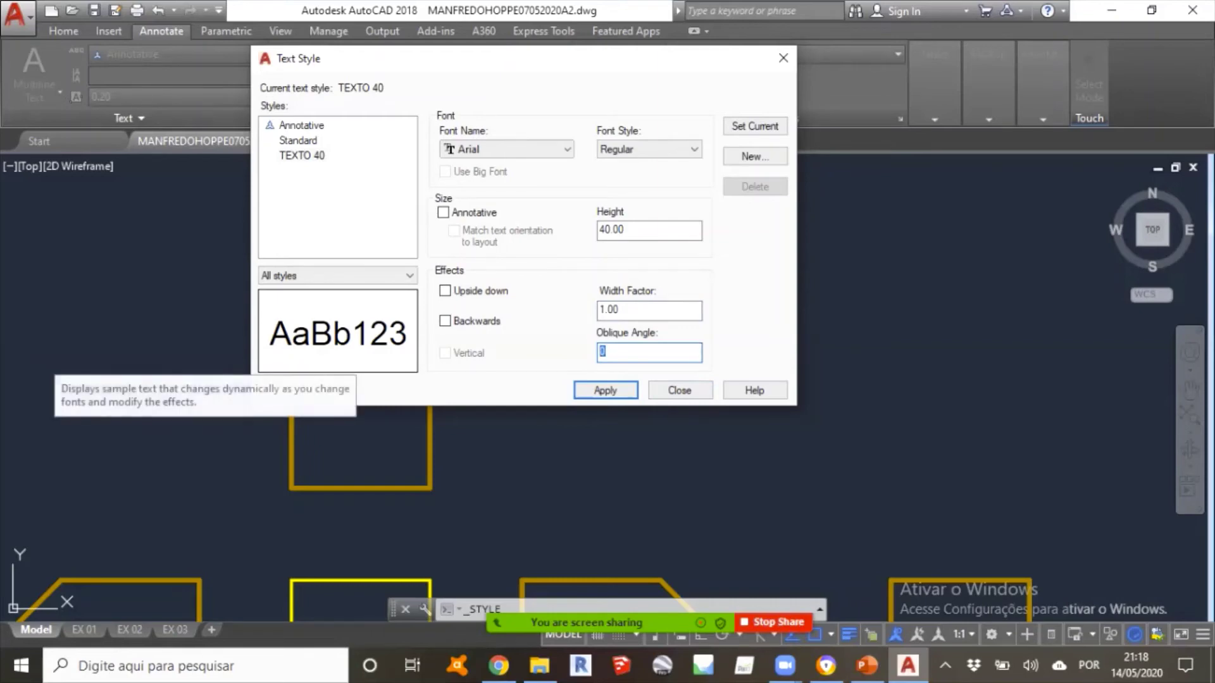
Preview oblique angles of 45, -45 and 60 on the TEXTO 40 style, and reset the angle to 0.
{"action": "type", "text": "45"}
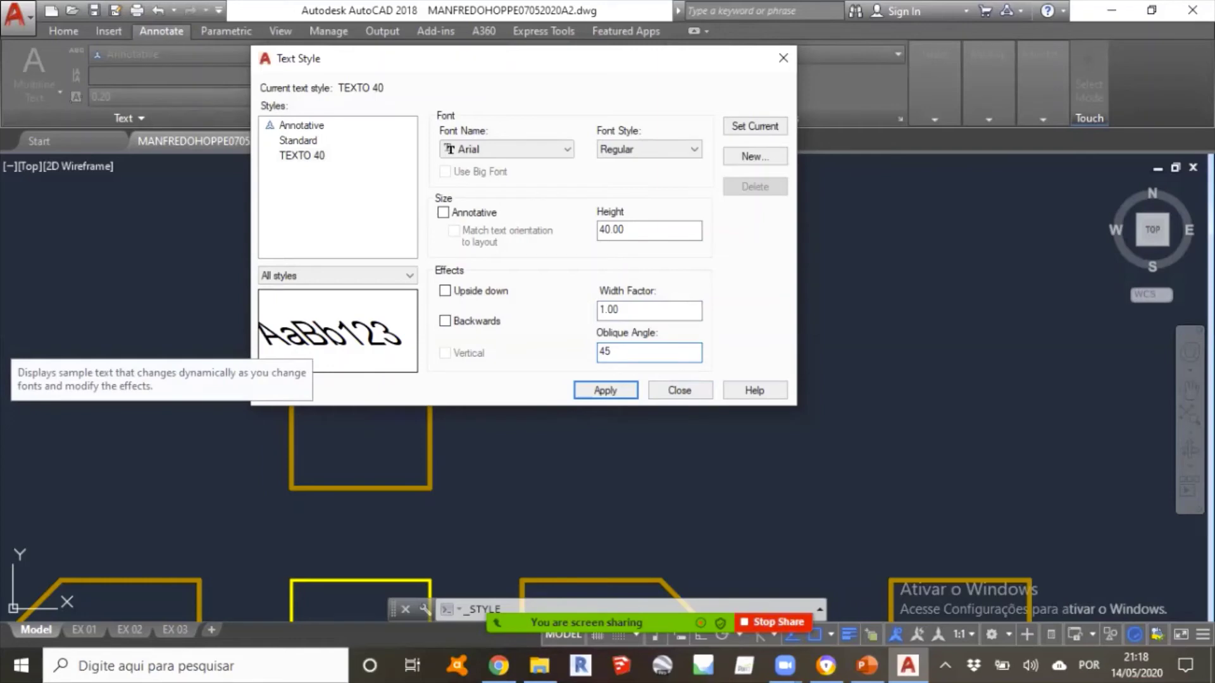
{"action": "double_click", "coordinate": [605, 352]}
{"action": "type", "text": "-5"}
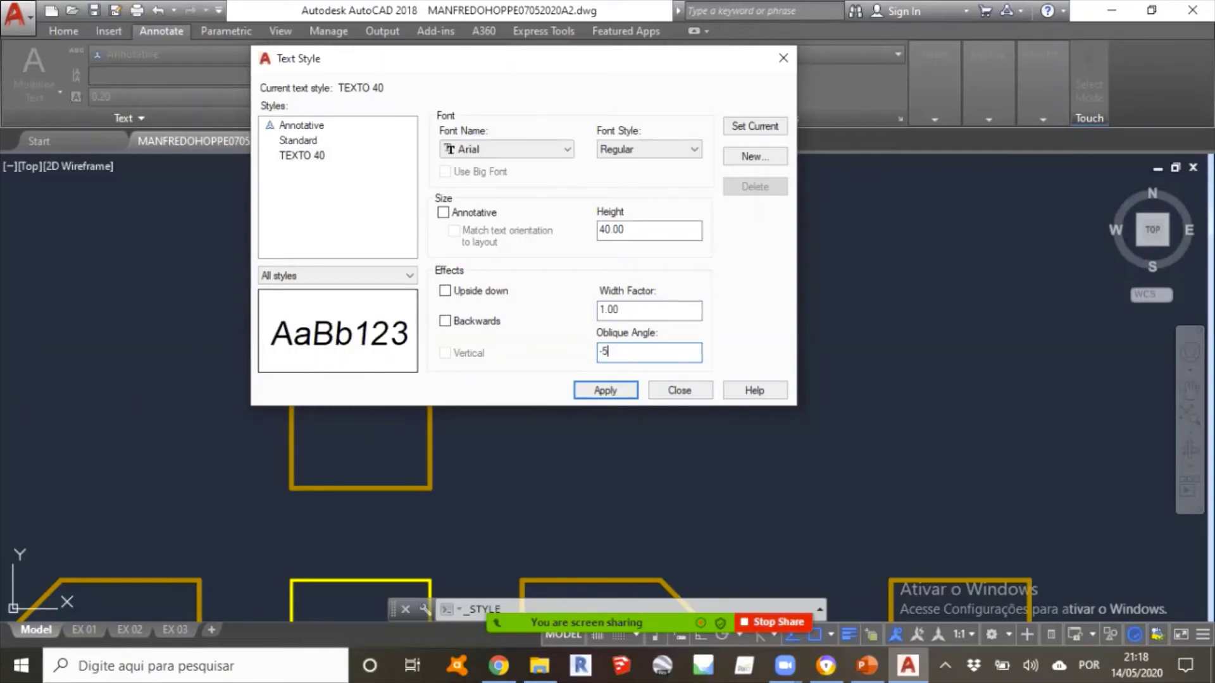
{"action": "key", "text": "BackSpace"}
{"action": "type", "text": "45"}
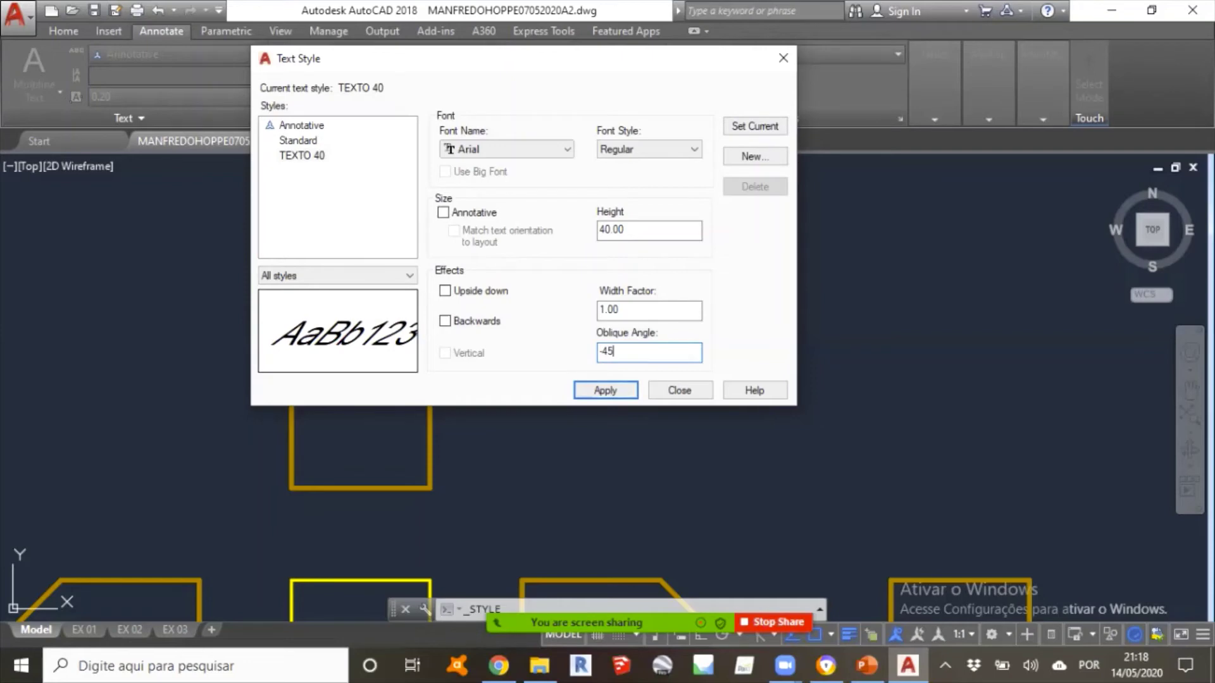
{"action": "double_click", "coordinate": [606, 352]}
{"action": "type", "text": "60"}
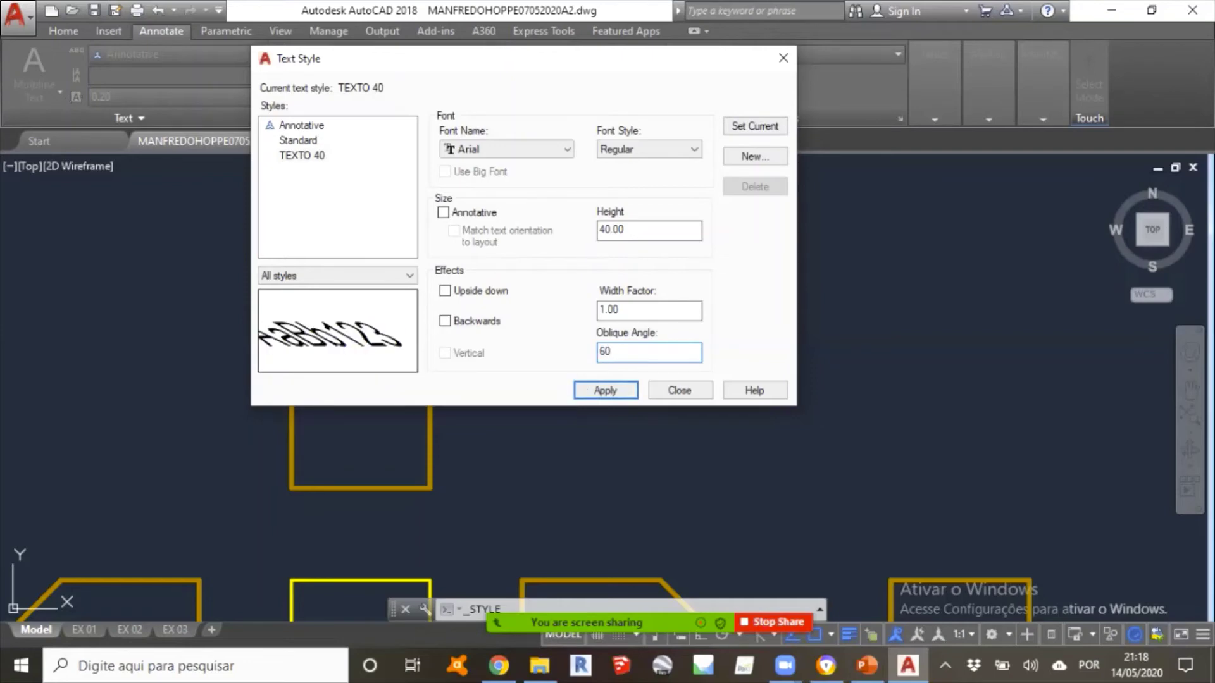
{"action": "double_click", "coordinate": [606, 352]}
{"action": "type", "text": "0"}
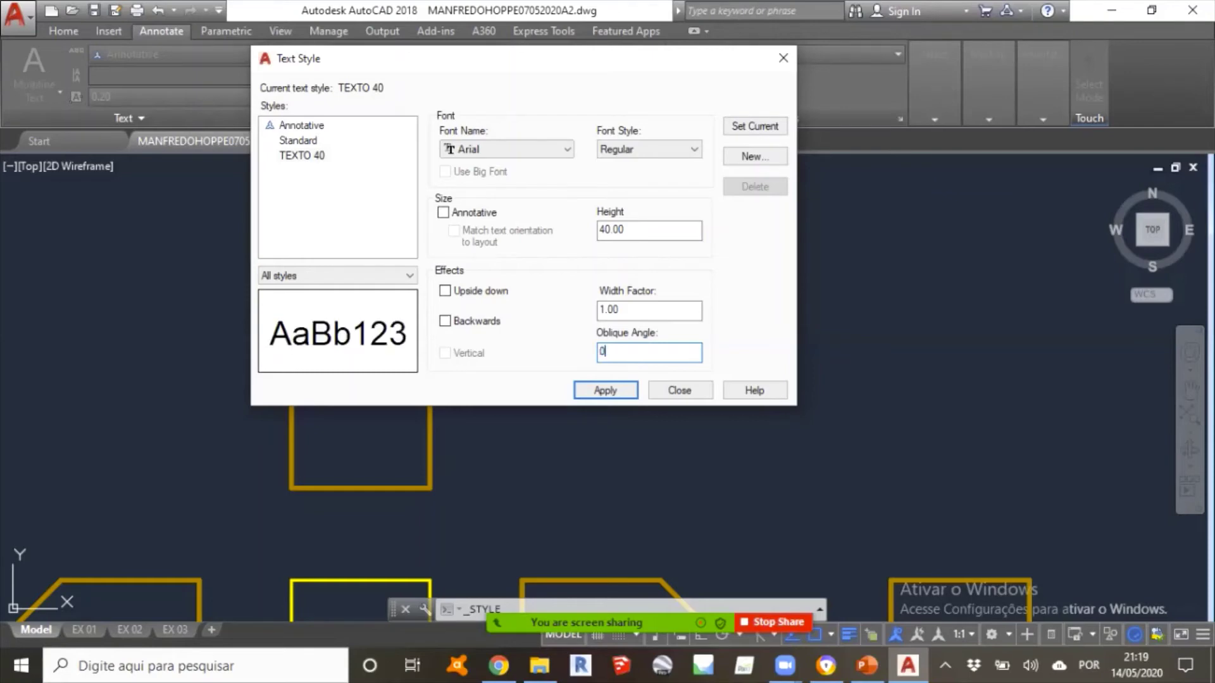
Shift the Text Style dialog slightly and review the width factor and height of the TEXTO 40 style.
{"action": "left_click", "coordinate": [620, 310]}
{"action": "left_click_drag", "start_coordinate": [528, 61], "coordinate": [551, 67]}
{"action": "left_click_drag", "start_coordinate": [655, 236], "coordinate": [619, 236]}
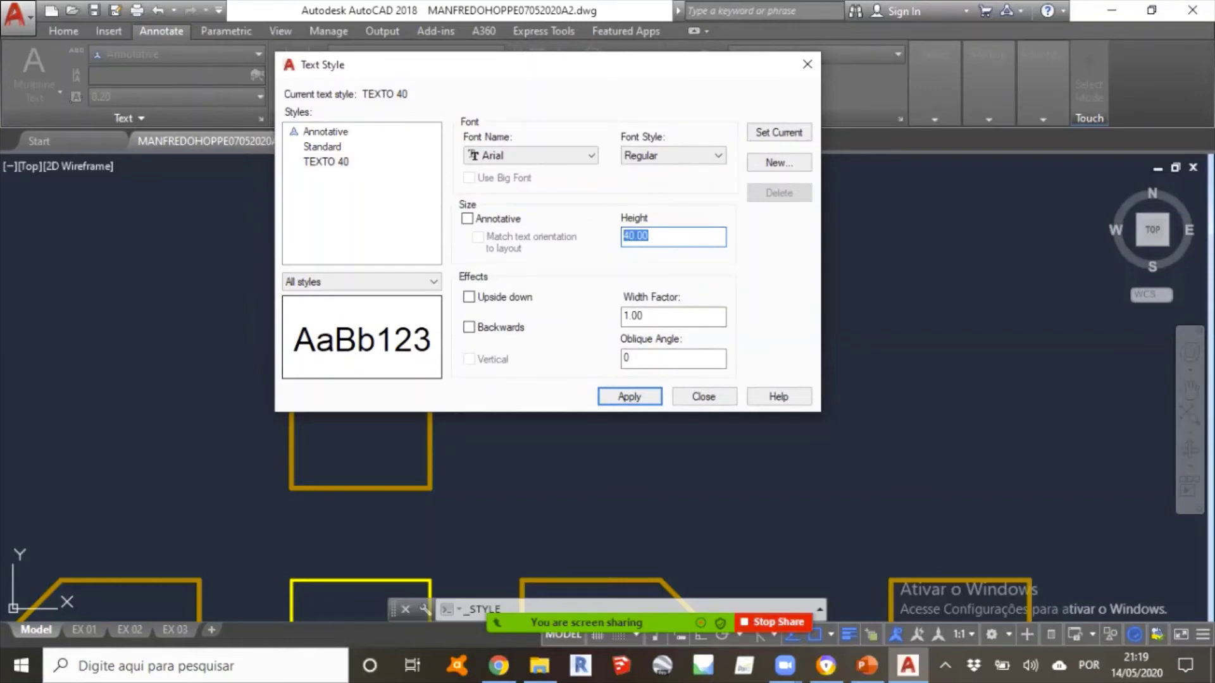
{"action": "left_click", "coordinate": [326, 162]}
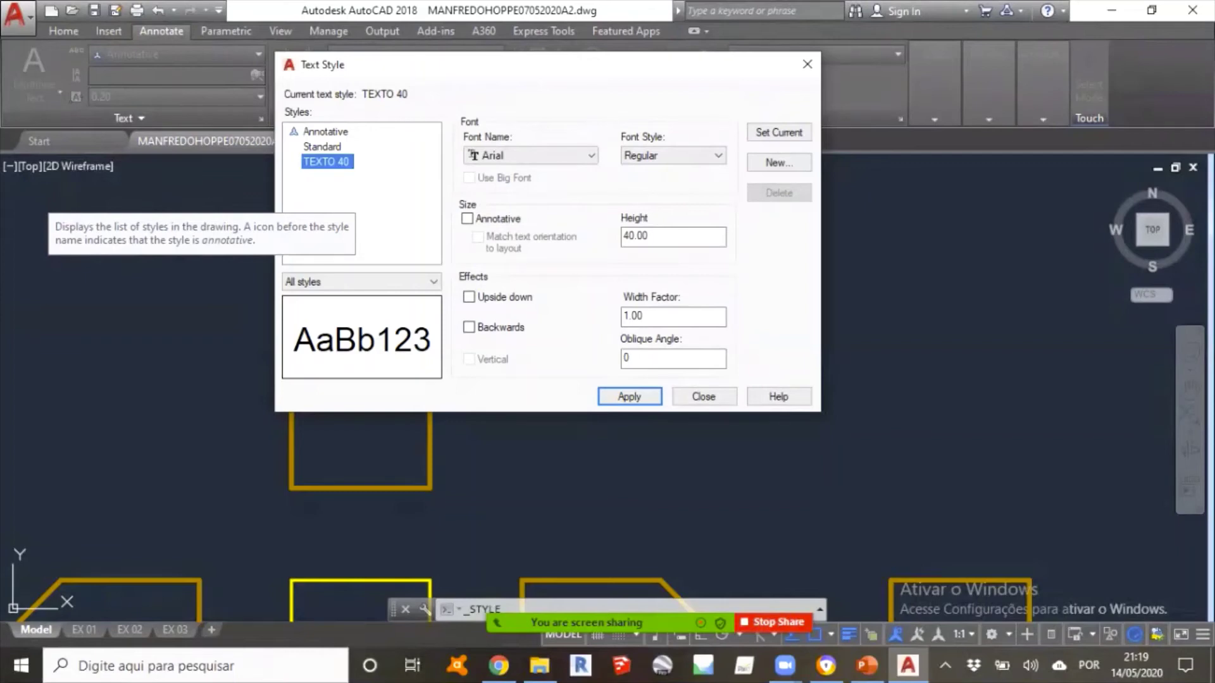
Discard the pending changes to the TEXTO 40 style, reselect it, and apply a height of 40.
{"action": "left_click", "coordinate": [322, 146]}
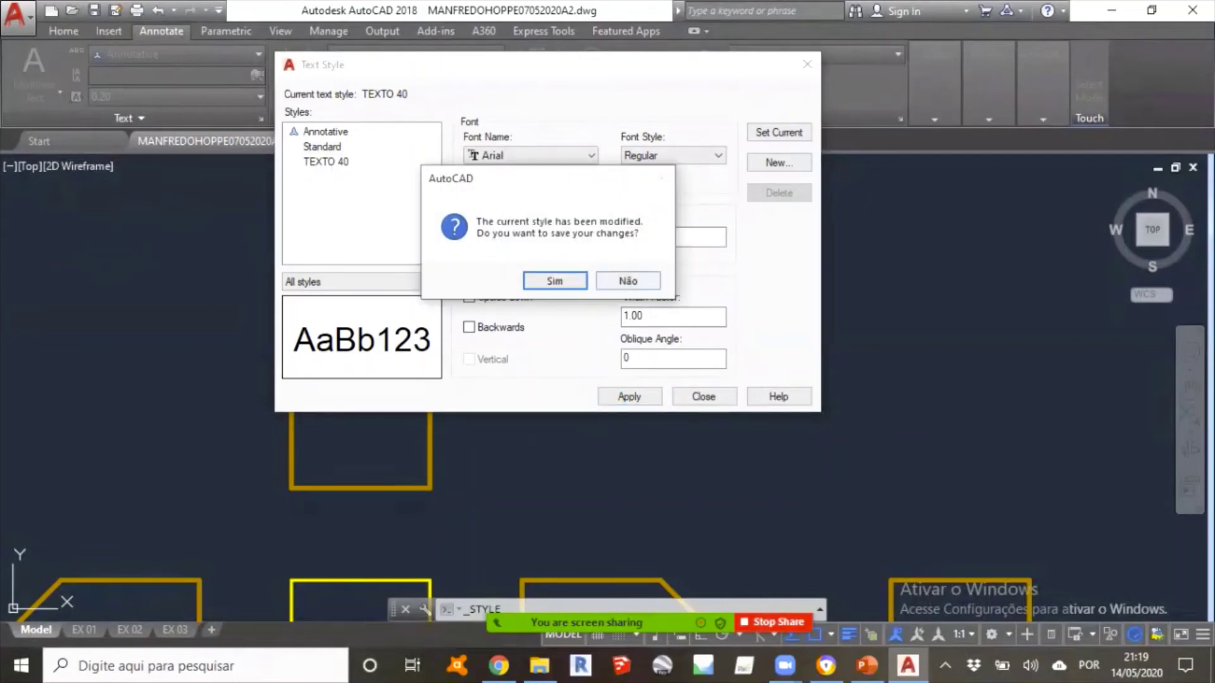
{"action": "left_click", "coordinate": [628, 281]}
{"action": "left_click", "coordinate": [326, 162]}
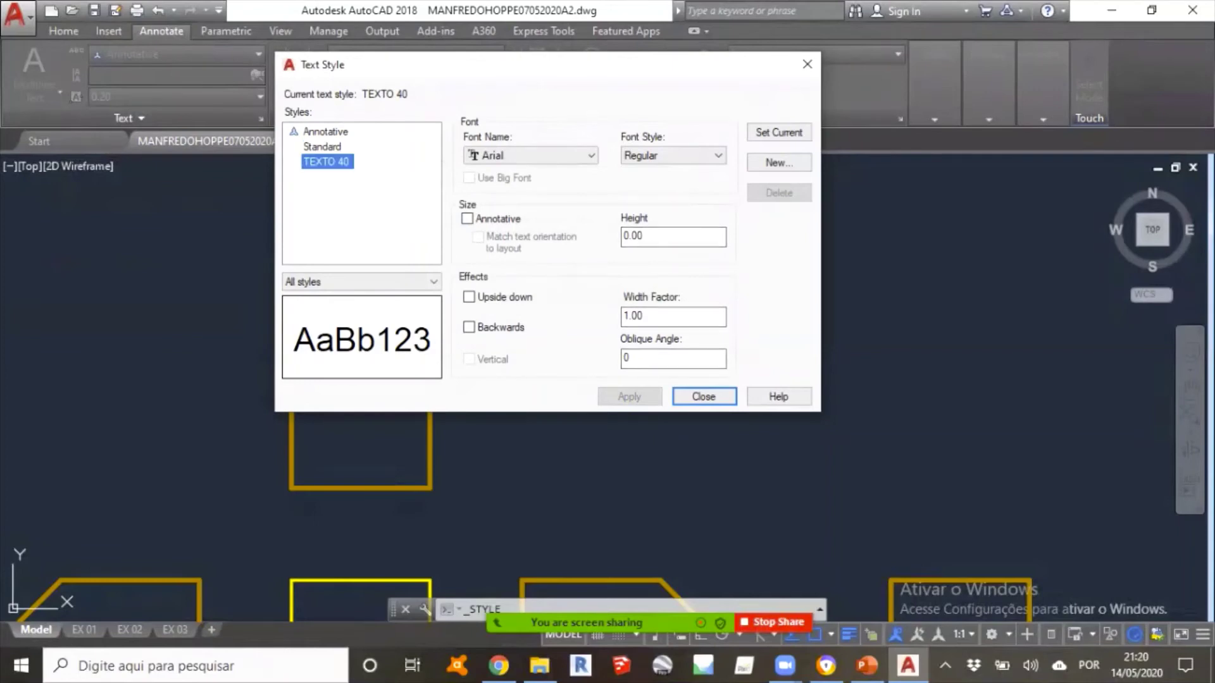
{"action": "double_click", "coordinate": [633, 236]}
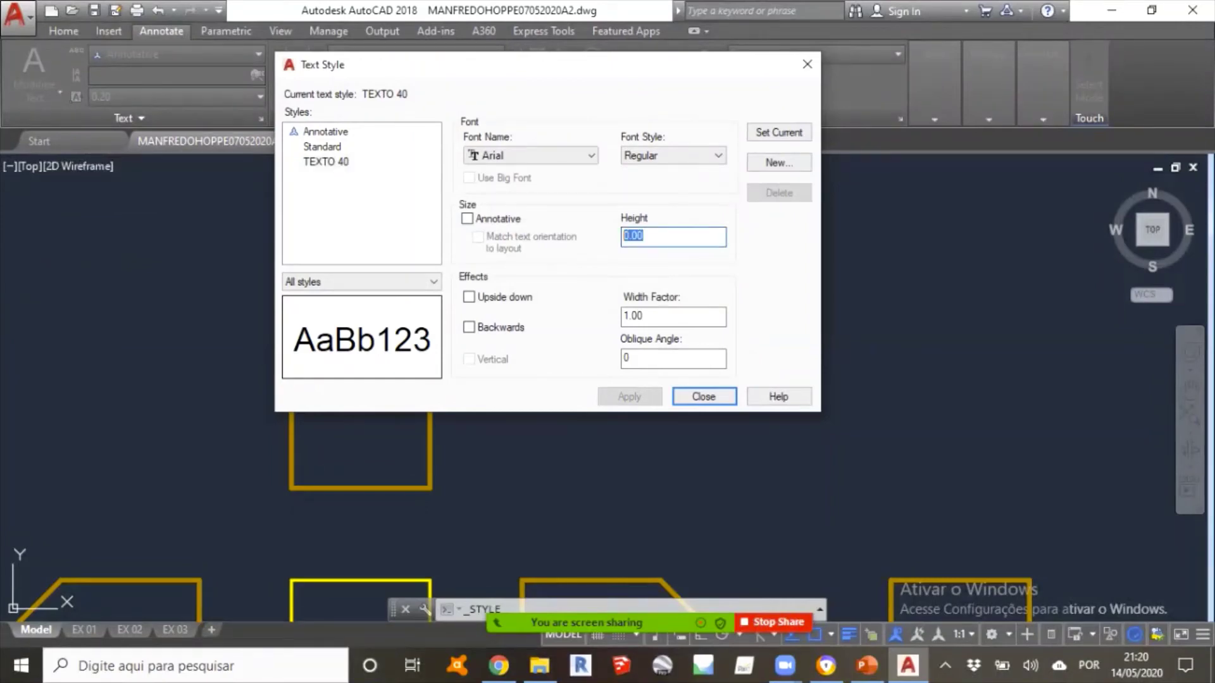
{"action": "type", "text": "40"}
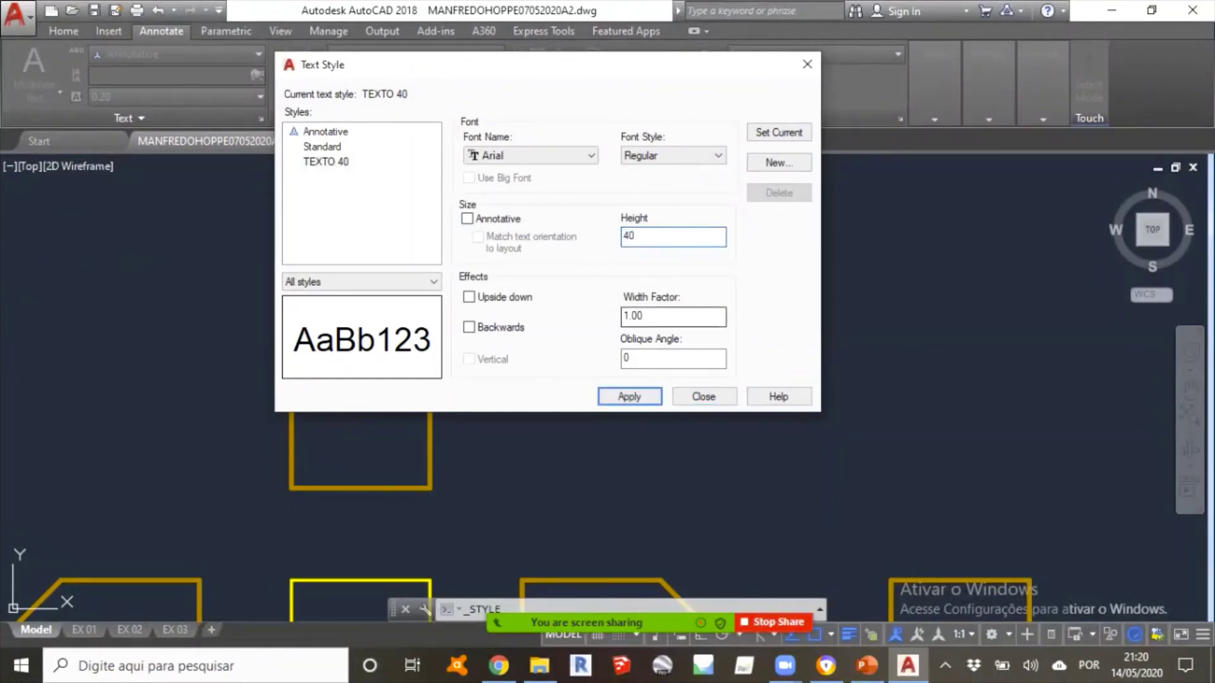
{"action": "left_click", "coordinate": [643, 316]}
{"action": "key", "text": "Return"}
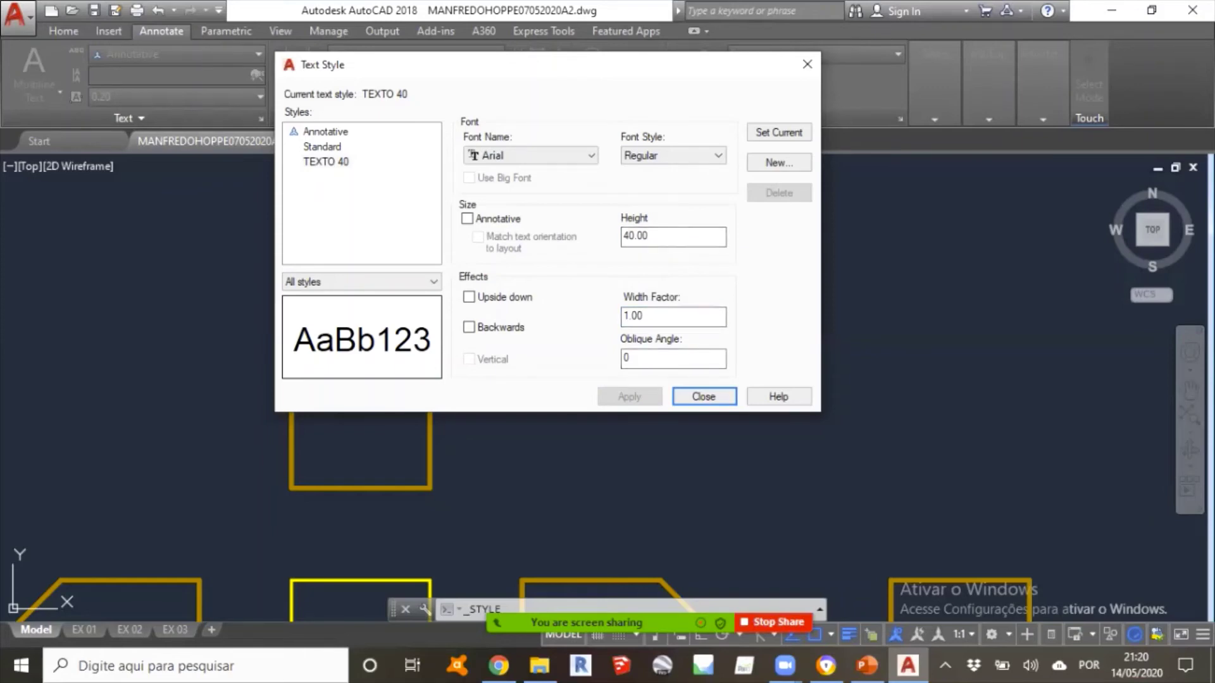
Select the Standard text style, apply a height of 30 to it, and close the Text Style dialog.
{"action": "left_click_drag", "start_coordinate": [651, 236], "coordinate": [623, 236]}
{"action": "left_click", "coordinate": [322, 146]}
{"action": "left_click_drag", "start_coordinate": [652, 236], "coordinate": [622, 236]}
{"action": "type", "text": "30"}
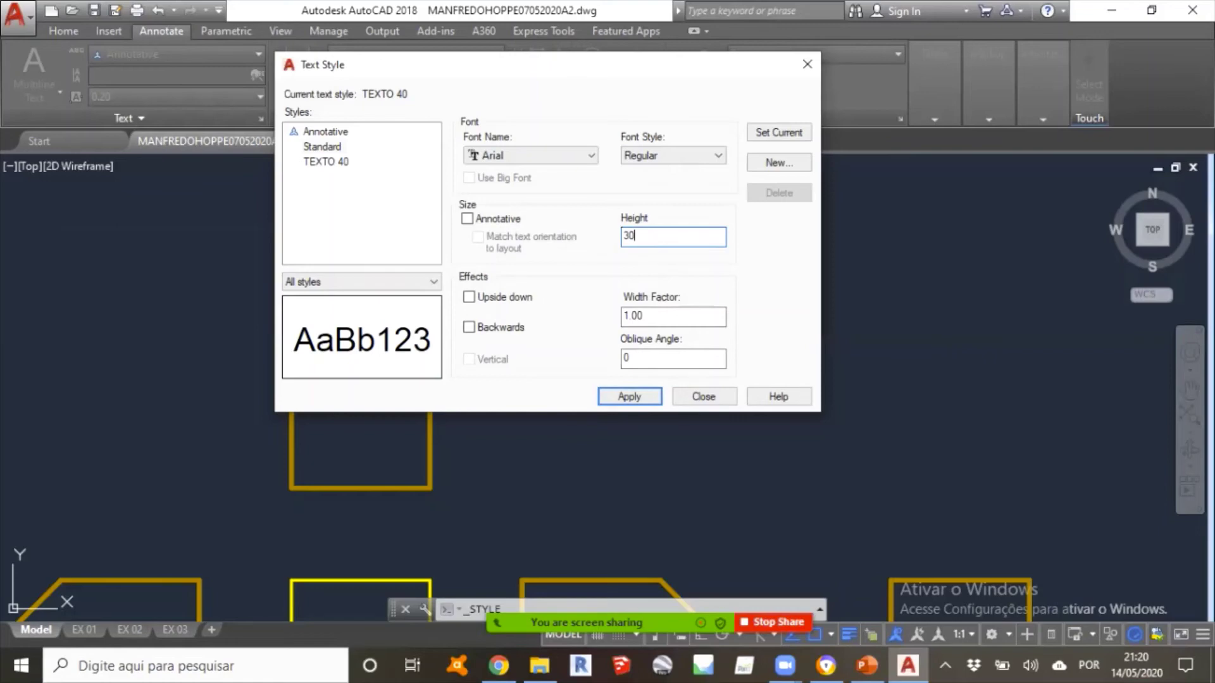
{"action": "key", "text": "shift+Home"}
{"action": "key", "text": "Return"}
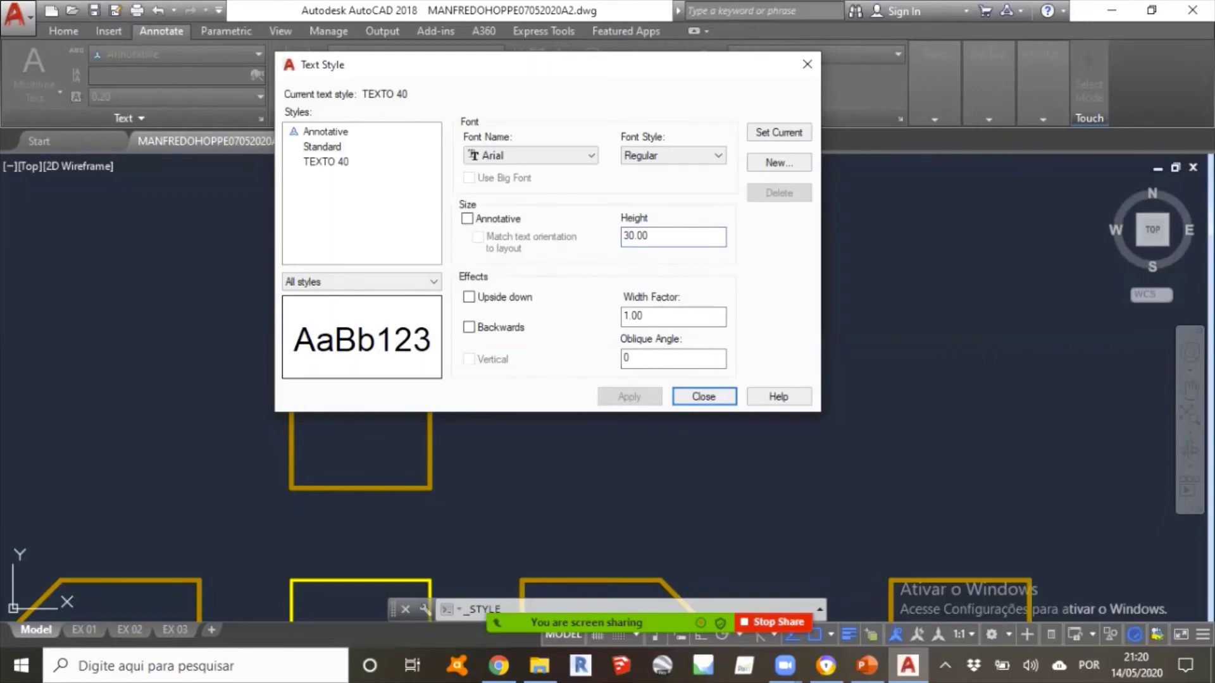
{"action": "left_click", "coordinate": [704, 396]}
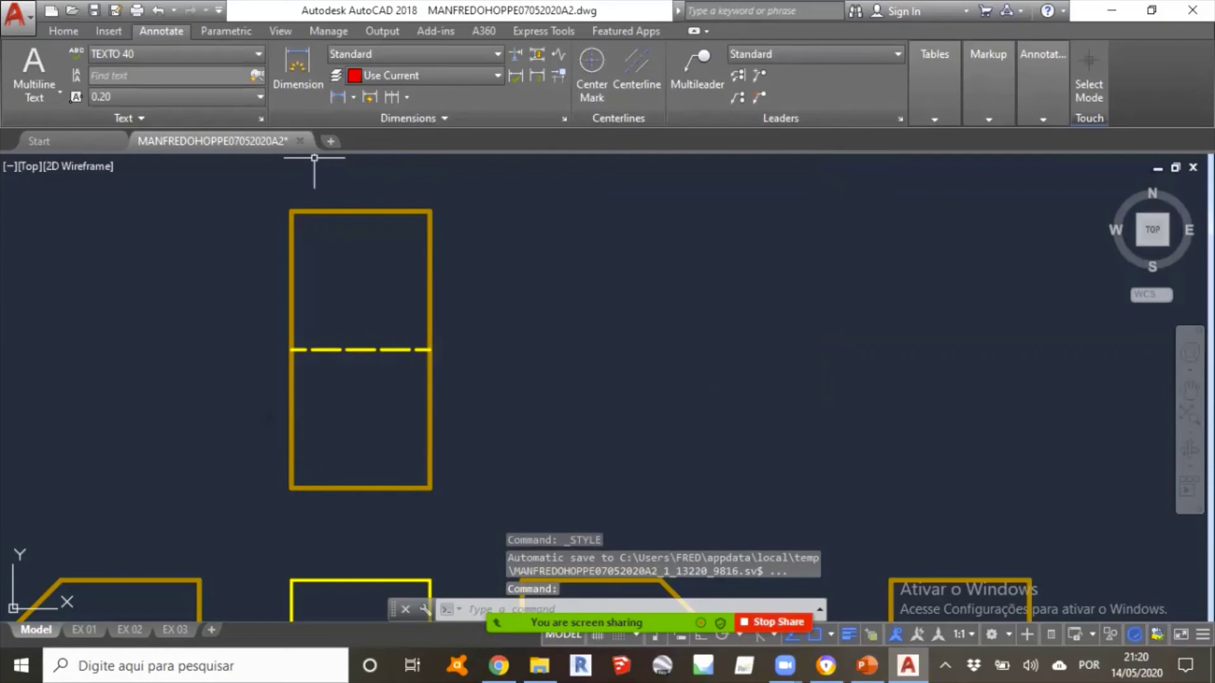
{"action": "left_click", "coordinate": [63, 31]}
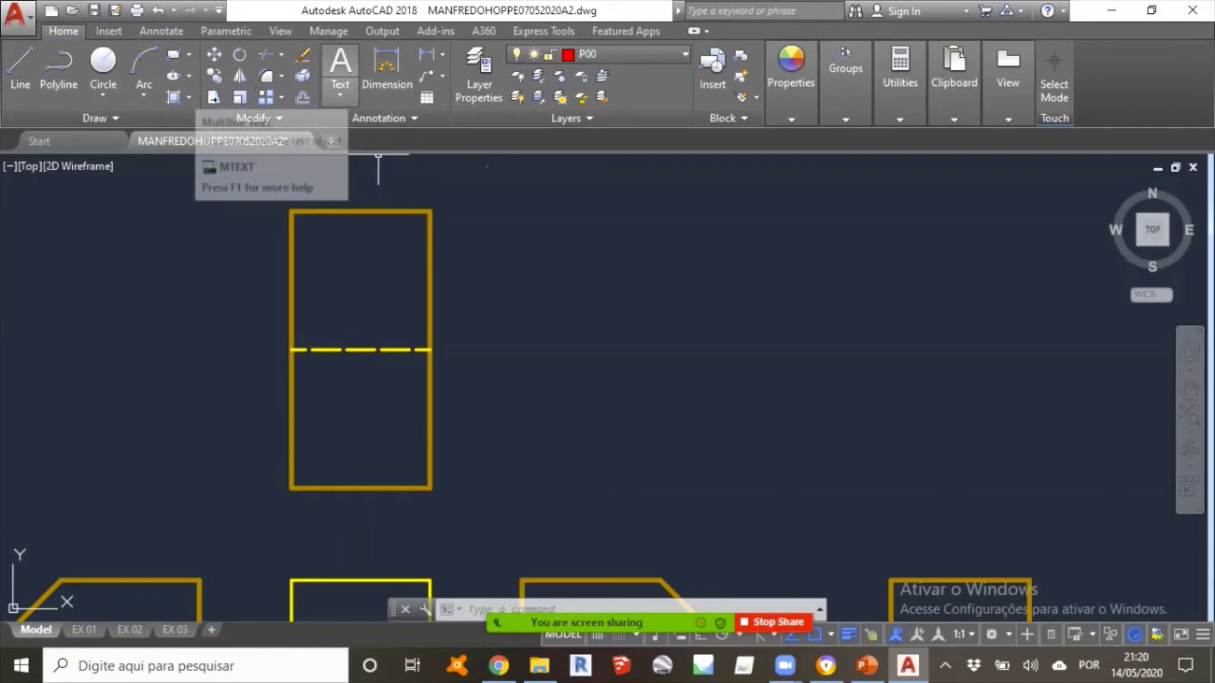
{"action": "left_click", "coordinate": [340, 91]}
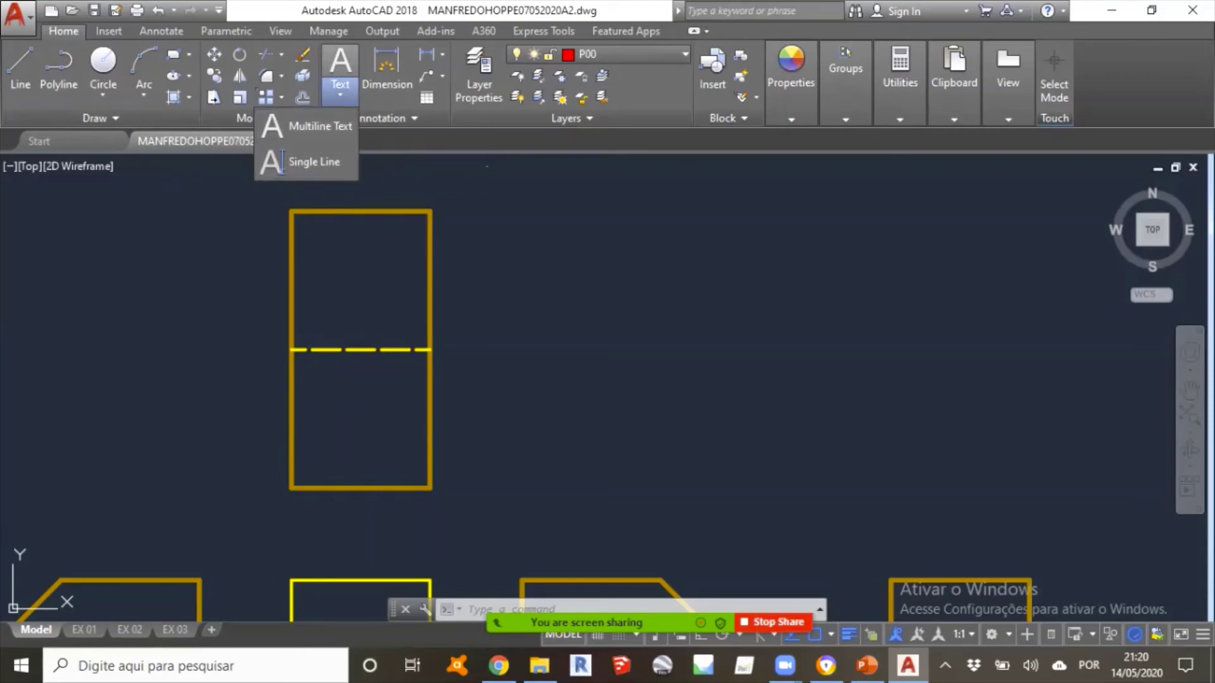
{"action": "left_click", "coordinate": [158, 10]}
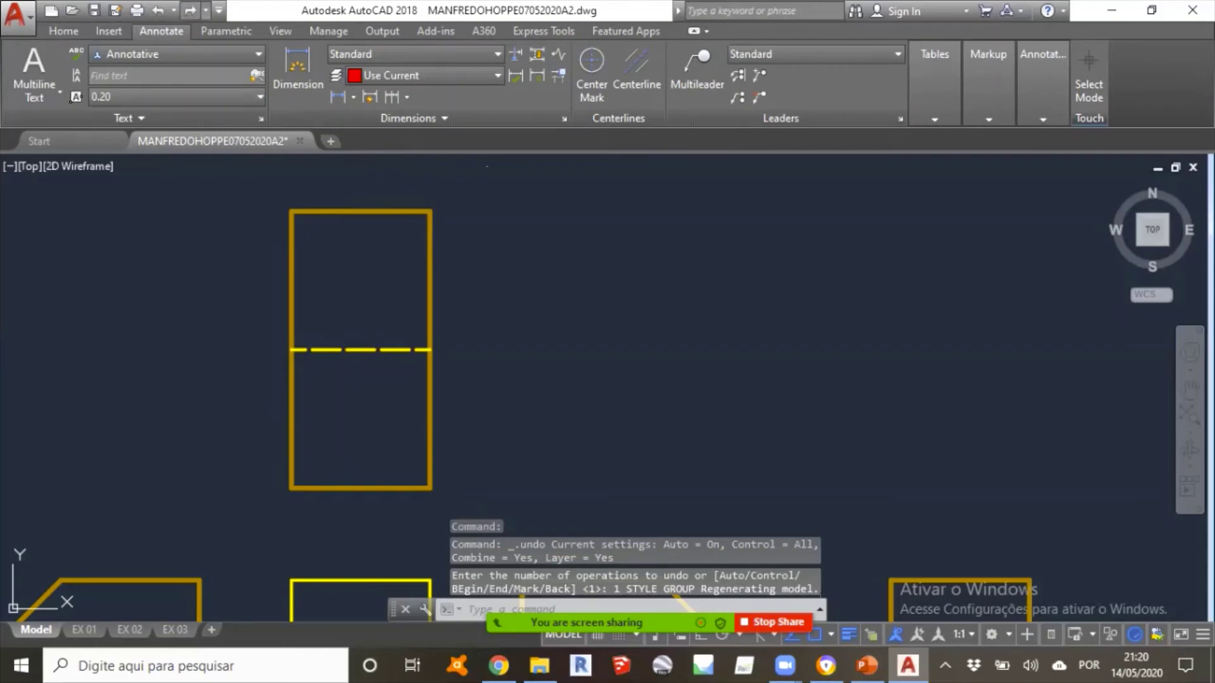
{"action": "left_click", "coordinate": [189, 10]}
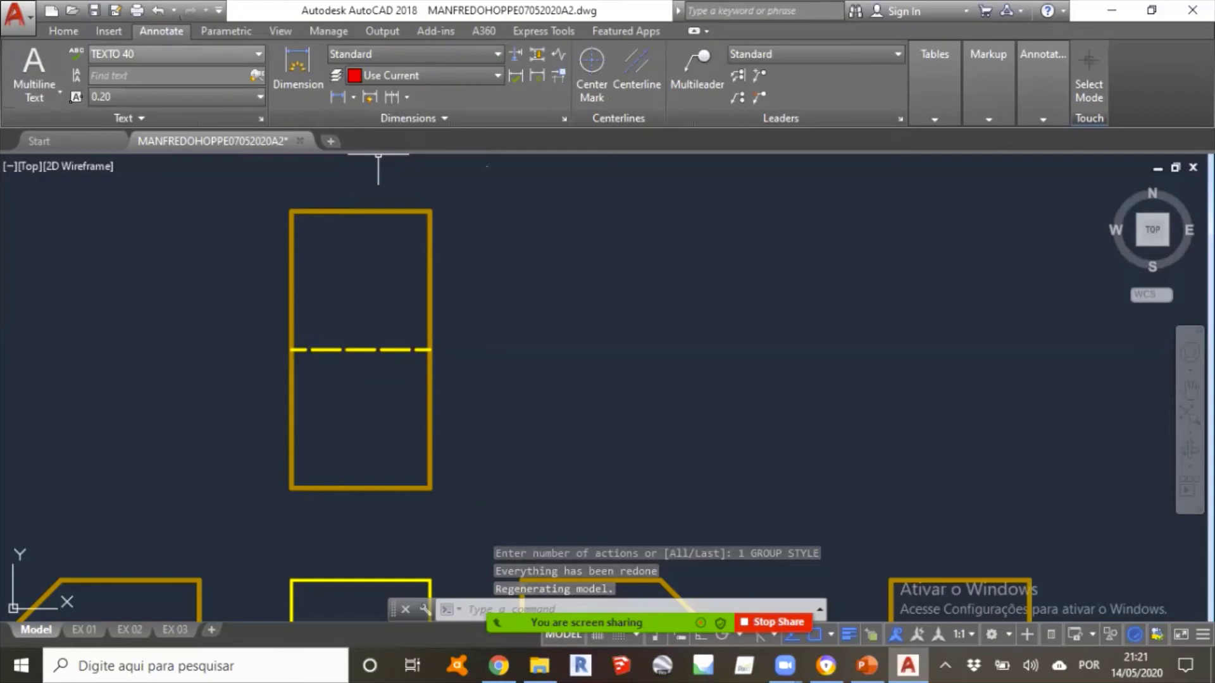
Switch the current text style to Standard and back to TEXTO 40.
{"action": "left_click", "coordinate": [190, 54]}
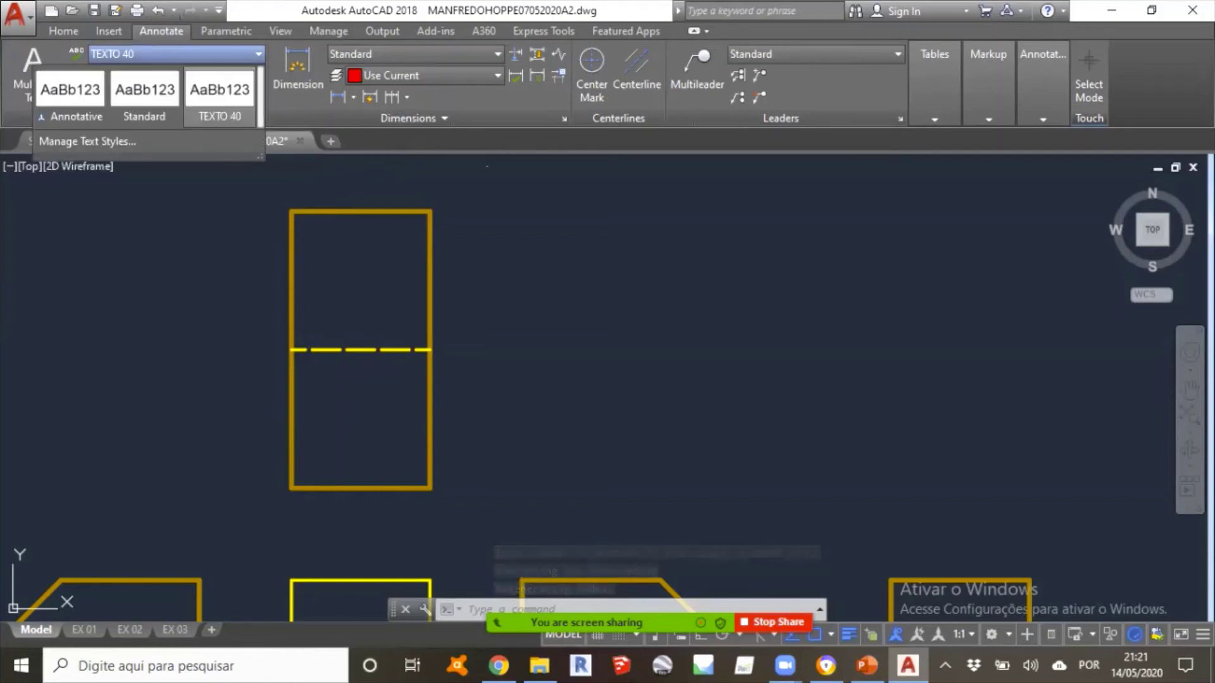
{"action": "left_click", "coordinate": [146, 95]}
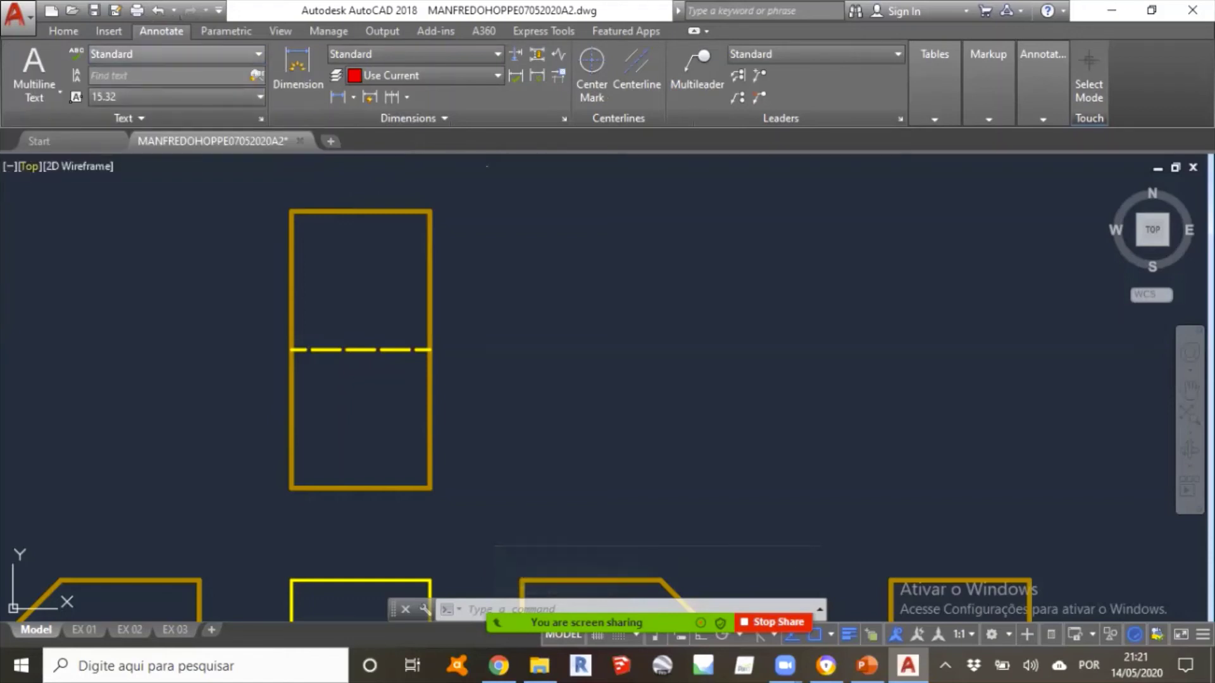
{"action": "left_click", "coordinate": [190, 55]}
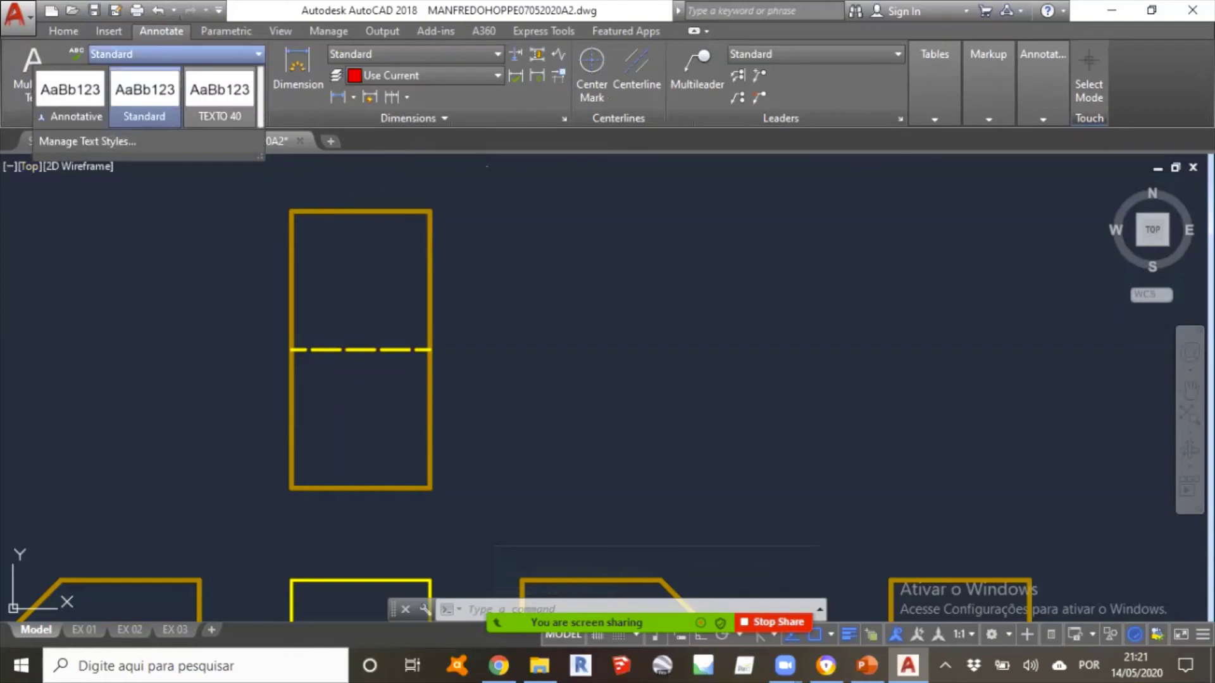
{"action": "left_click", "coordinate": [228, 94]}
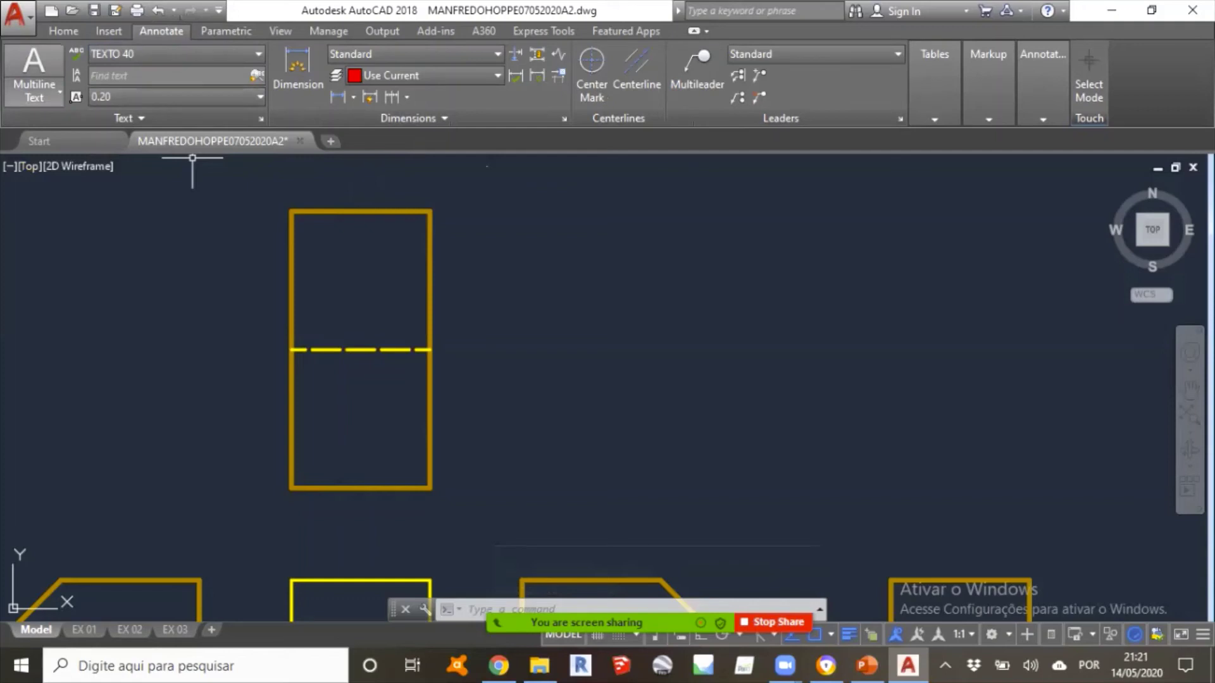
Place the multiline text VISTA INFERIOR in the TEXTO 40 style below the uppermost view.
{"action": "left_click", "coordinate": [34, 69]}
{"action": "middle_click_drag", "start_coordinate": [235, 483], "coordinate": [231, 341]}
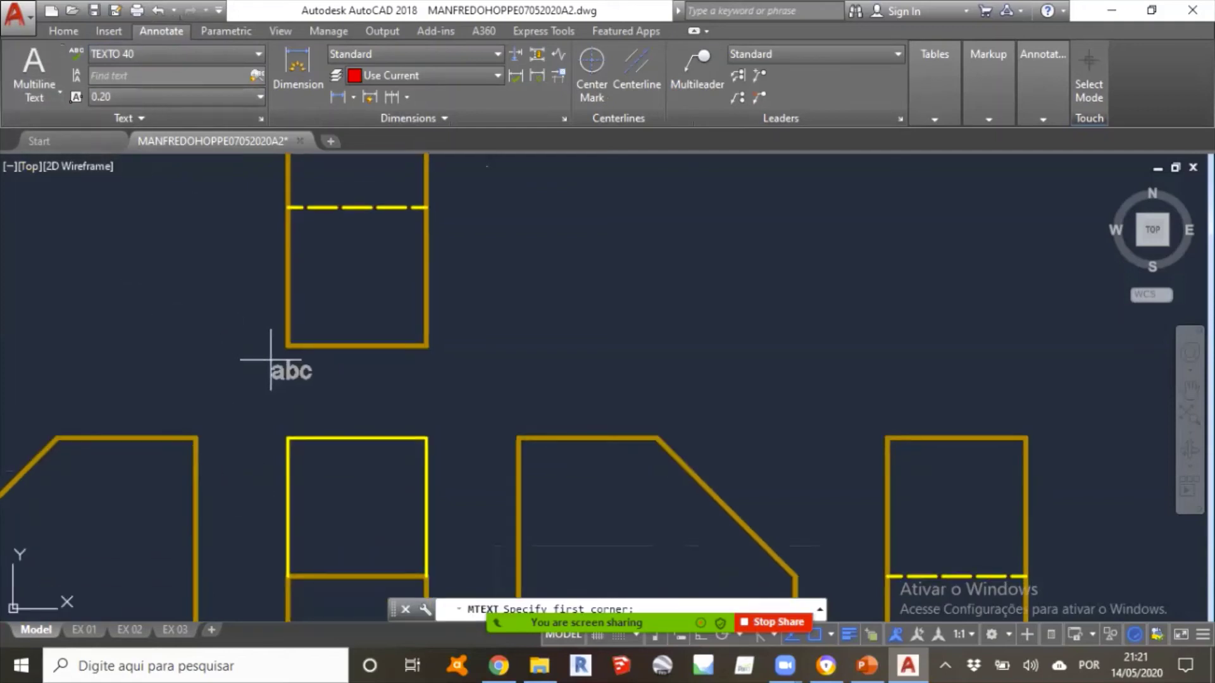
{"action": "left_click", "coordinate": [291, 372]}
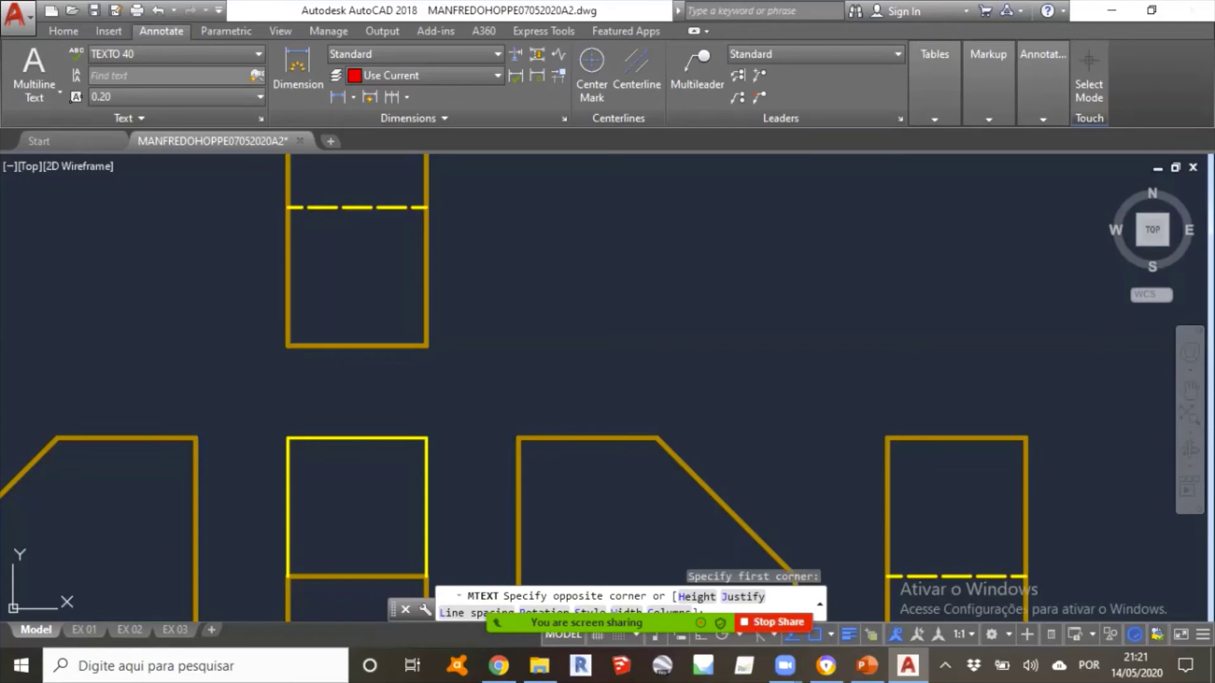
{"action": "left_click", "coordinate": [502, 402]}
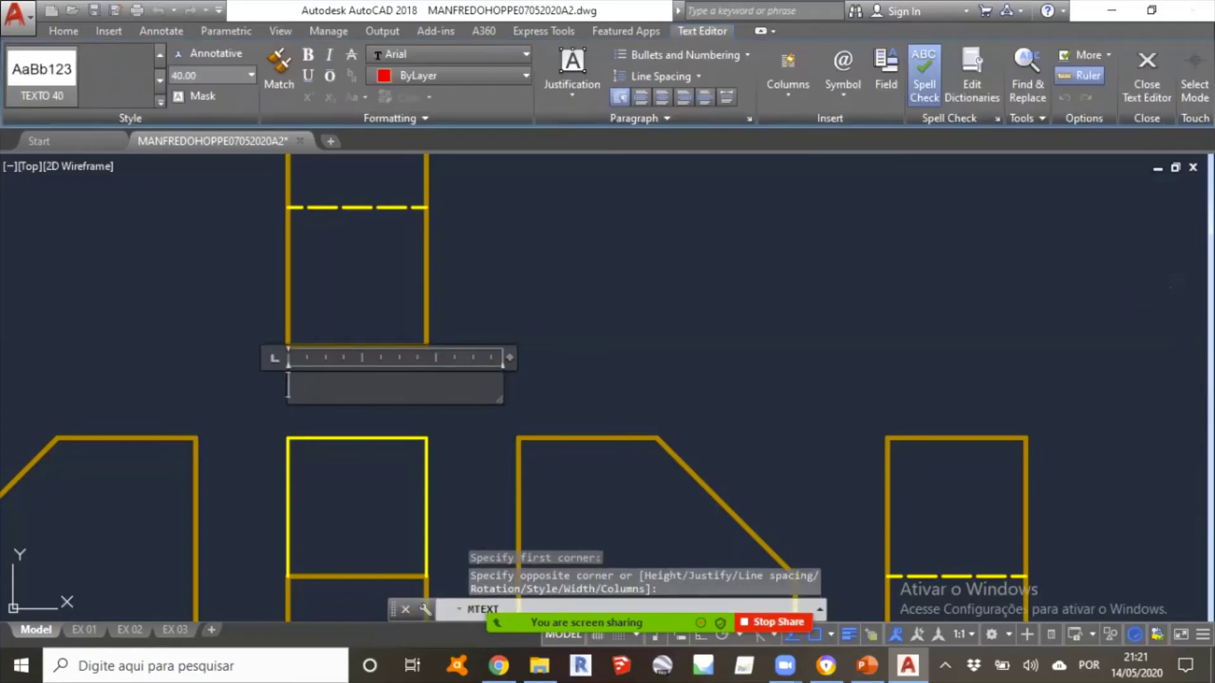
{"action": "type", "text": "VISTA INFERIOR"}
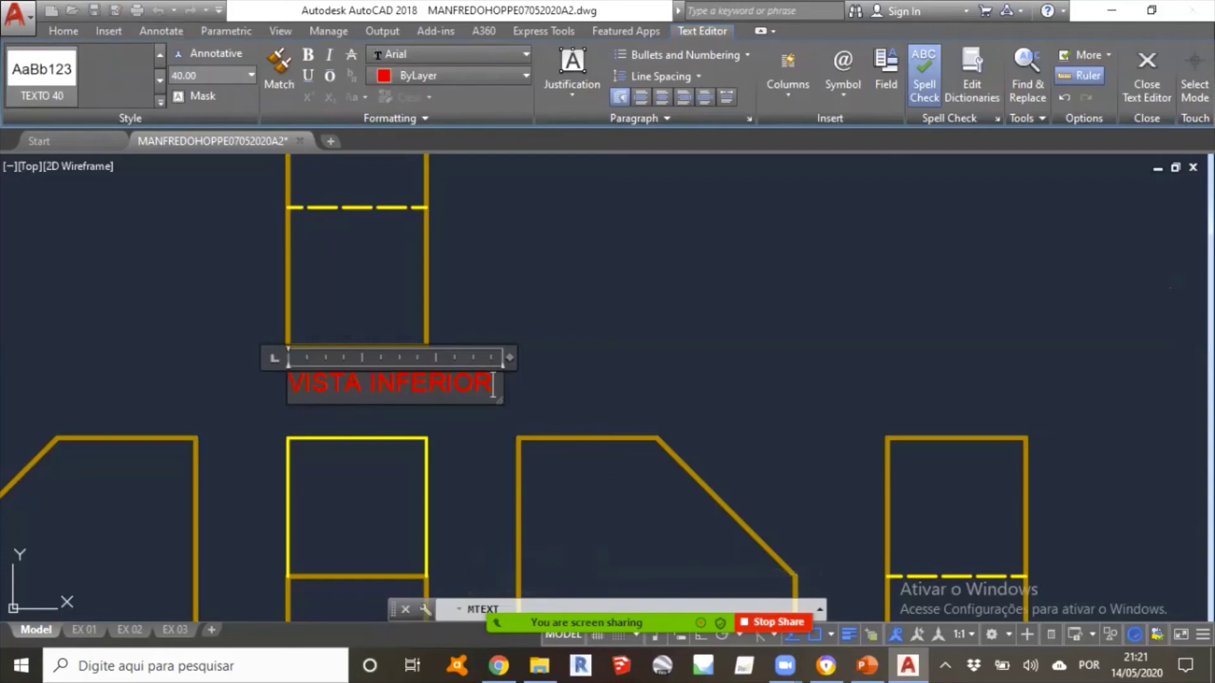
{"action": "left_click", "coordinate": [578, 325]}
{"action": "scroll", "coordinate": [491, 371], "scroll_direction": "down", "scroll_amount": 2}
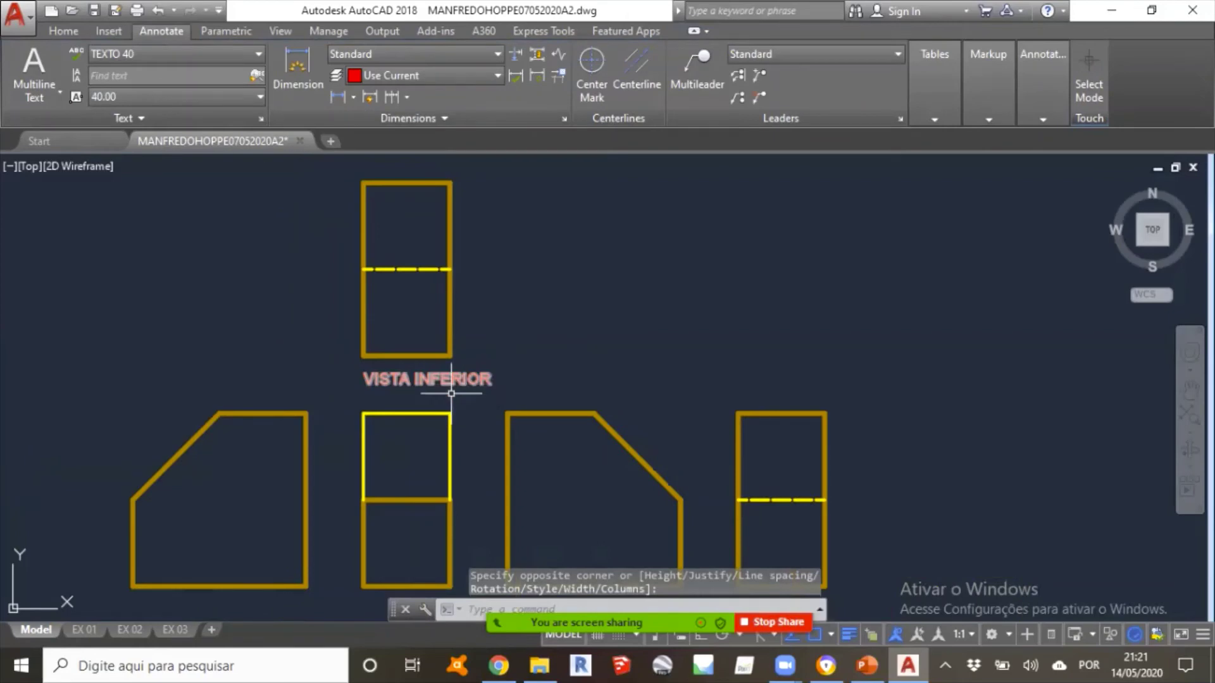
{"action": "middle_click_drag", "start_coordinate": [441, 403], "coordinate": [501, 423]}
{"action": "scroll", "coordinate": [468, 408], "scroll_direction": "up", "scroll_amount": 4}
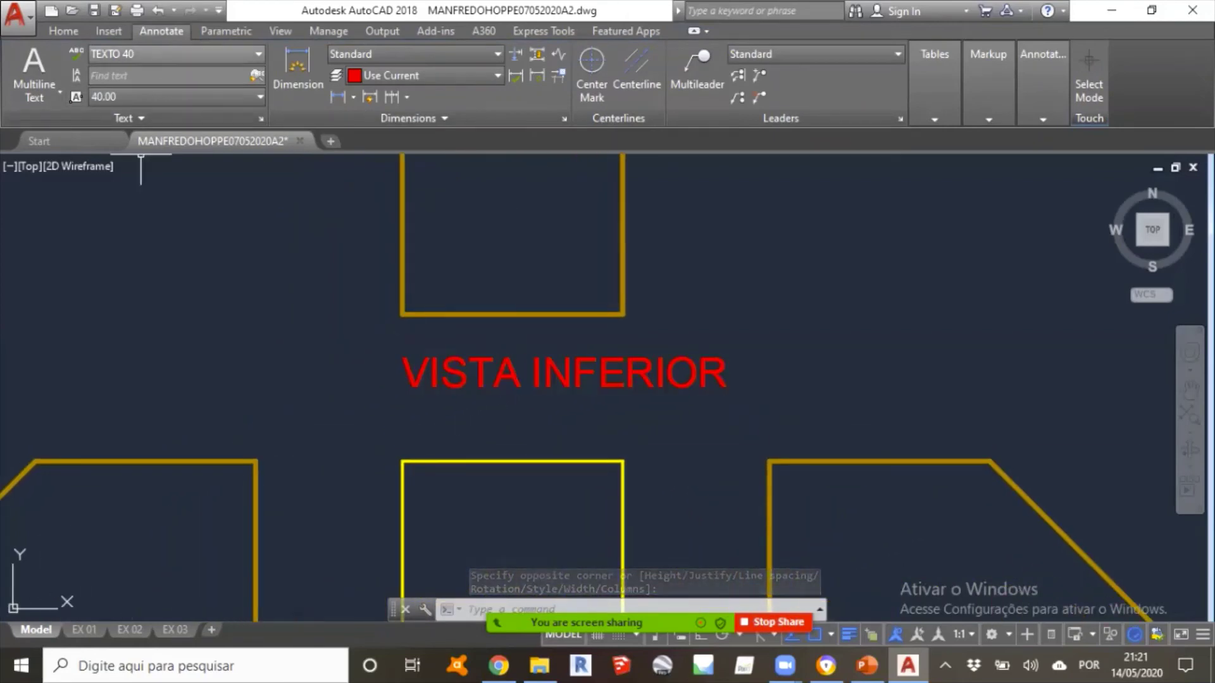
Make the Standard text style current and place the multiline text VISTA INFERIOR directly beneath the existing label.
{"action": "left_click", "coordinate": [258, 54]}
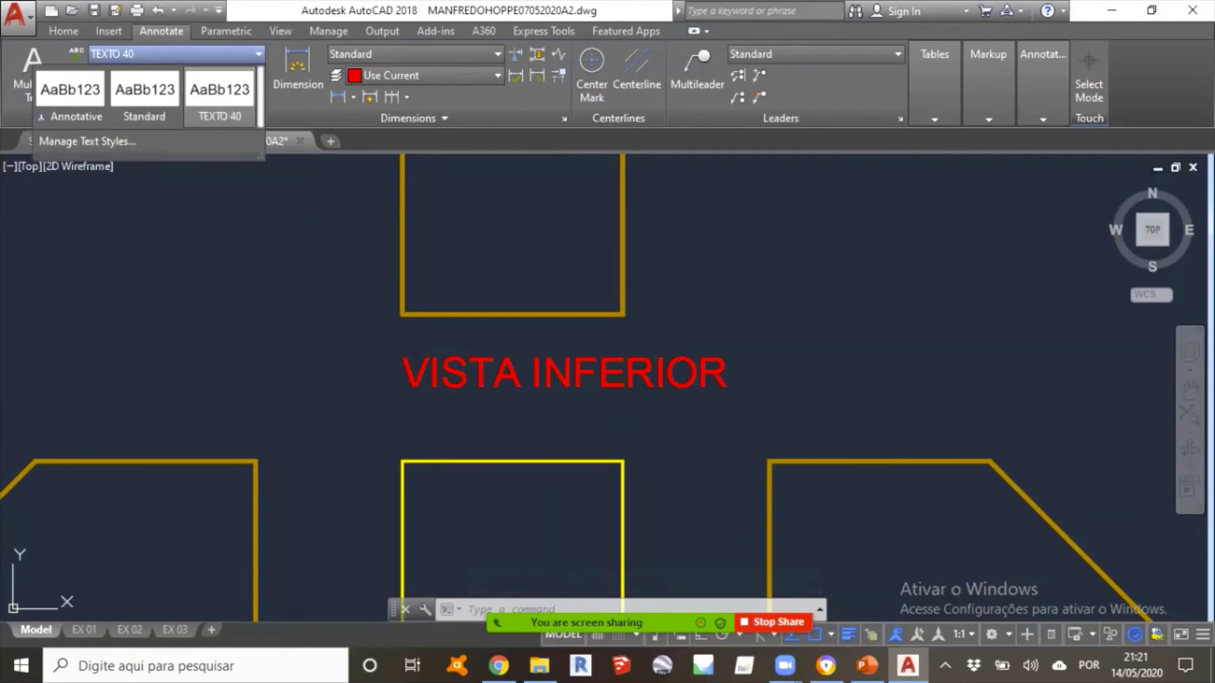
{"action": "left_click", "coordinate": [144, 95]}
{"action": "left_click", "coordinate": [33, 67]}
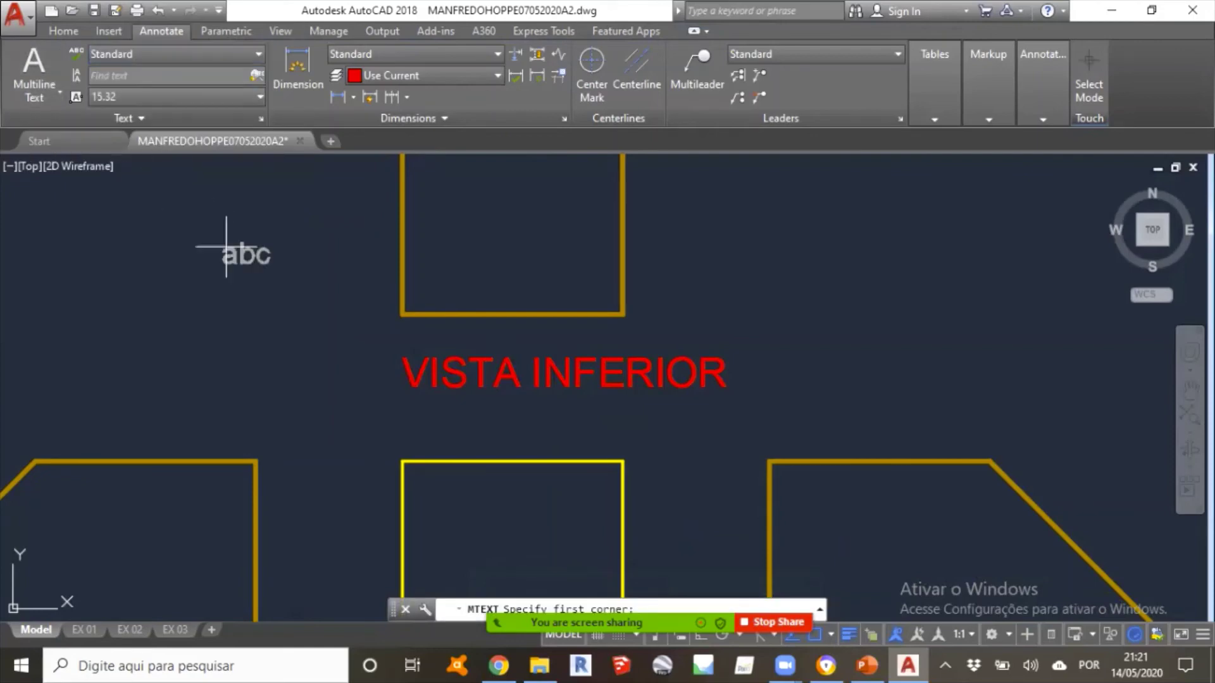
{"action": "left_click", "coordinate": [403, 408]}
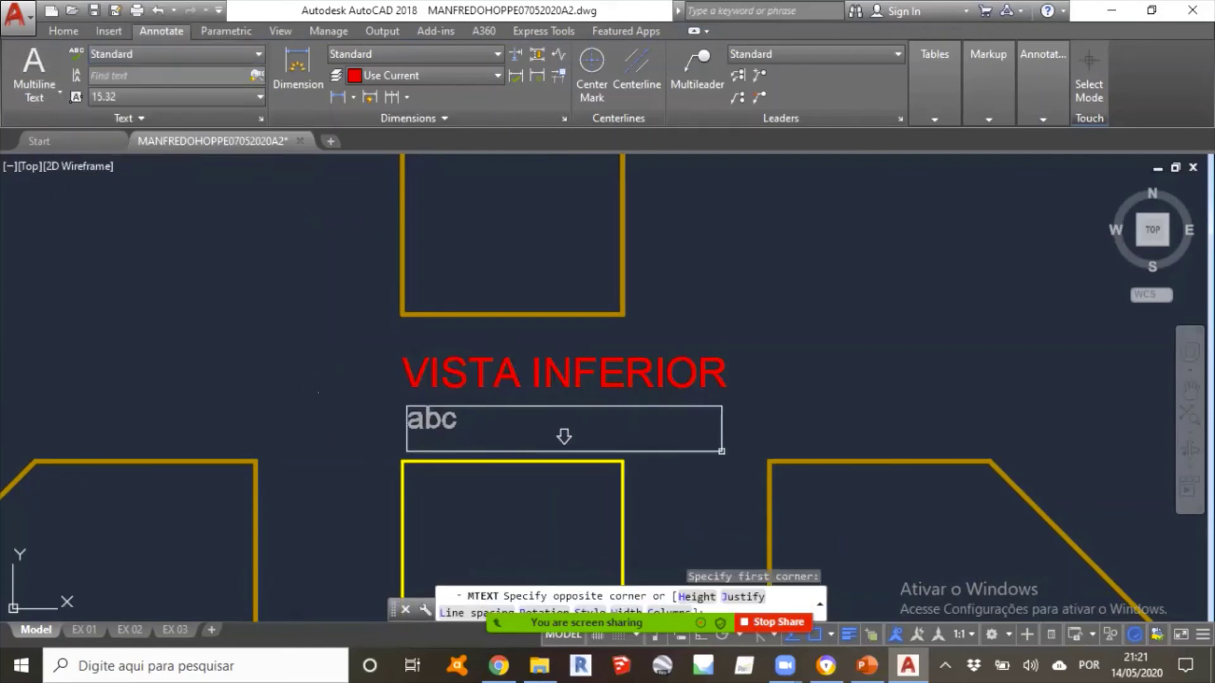
{"action": "left_click", "coordinate": [726, 441]}
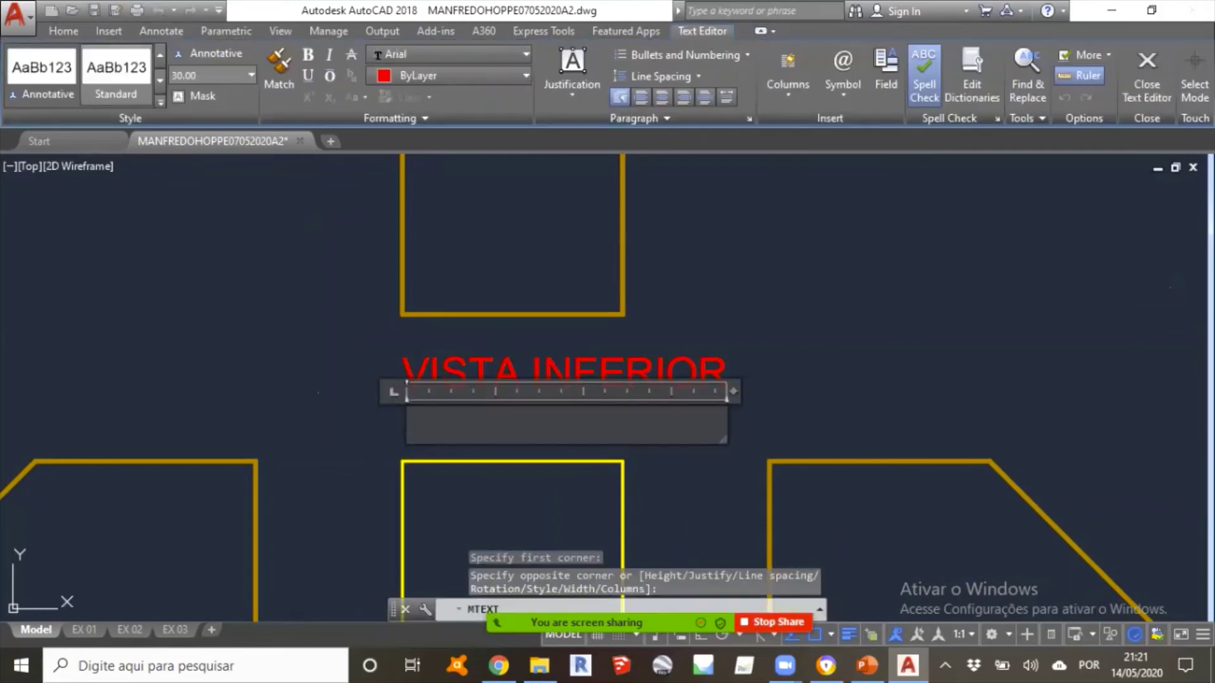
{"action": "type", "text": "VISTA IN"}
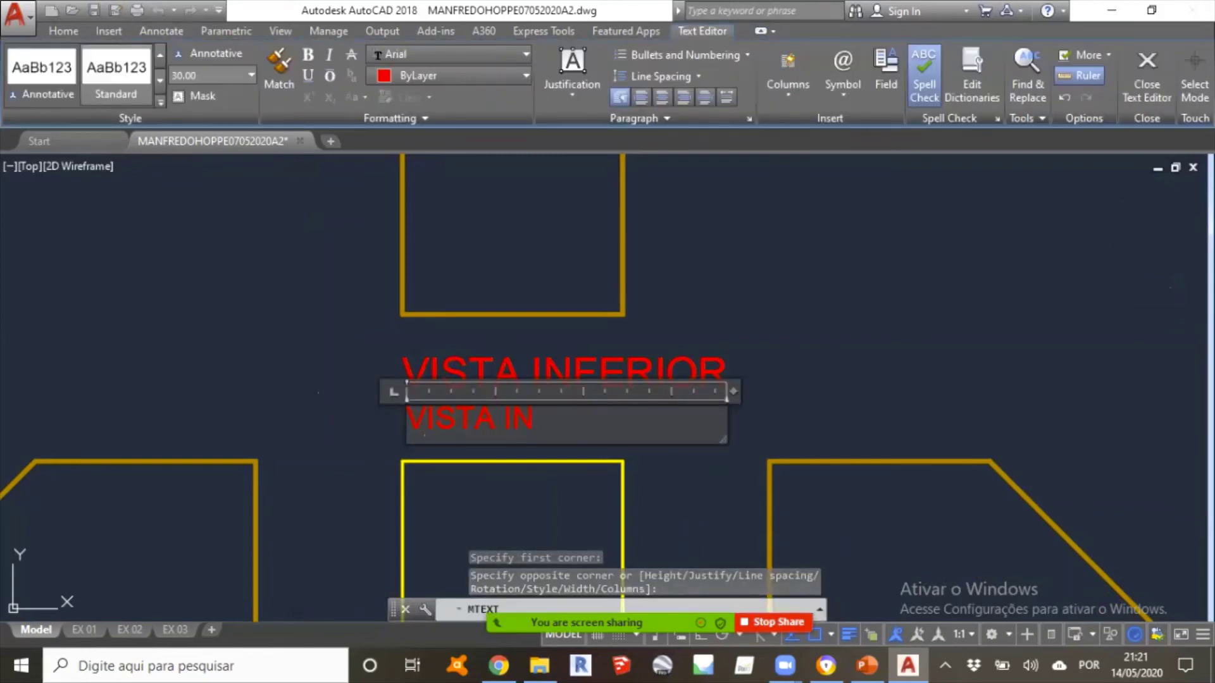
{"action": "type", "text": "FER"}
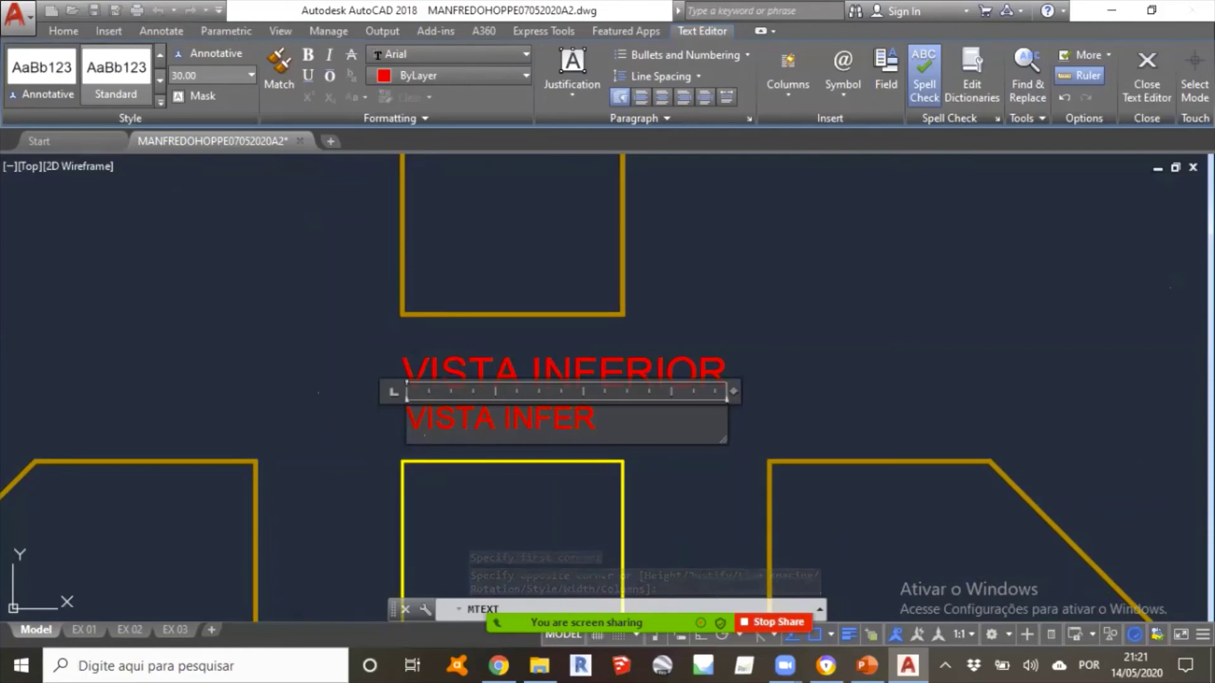
{"action": "type", "text": "IOR"}
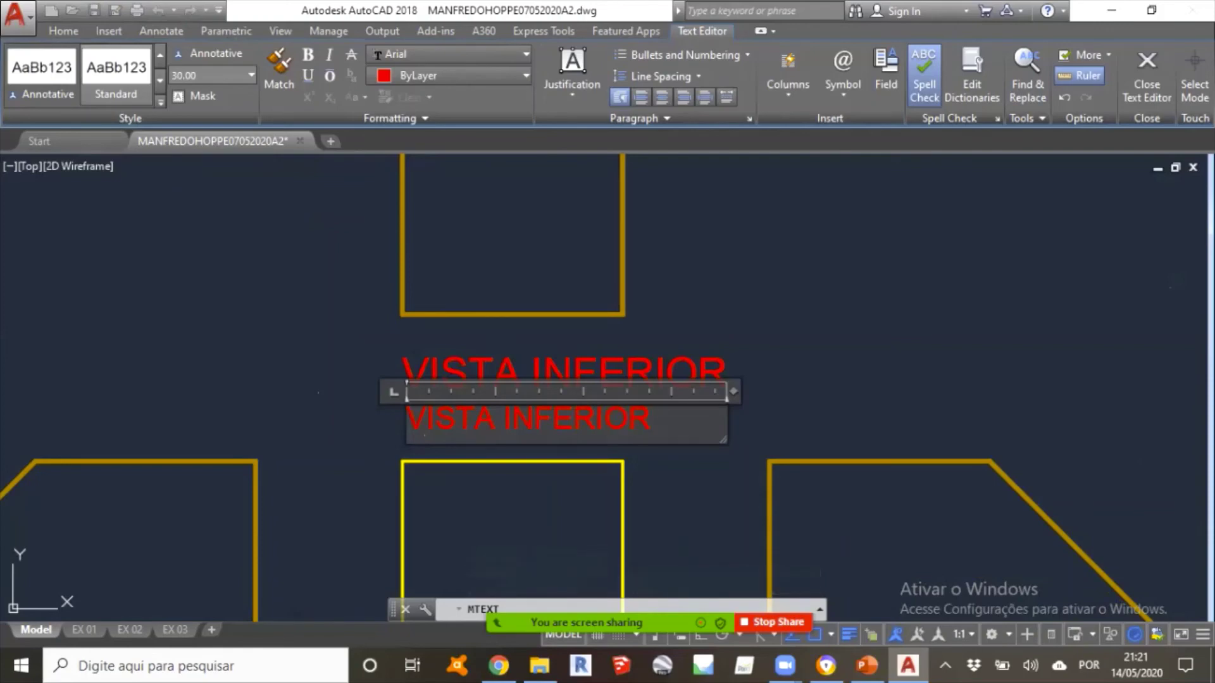
{"action": "left_click", "coordinate": [726, 346]}
{"action": "scroll", "coordinate": [726, 347], "scroll_direction": "down", "scroll_amount": 5}
{"action": "scroll", "coordinate": [621, 399], "scroll_direction": "up", "scroll_amount": 2}
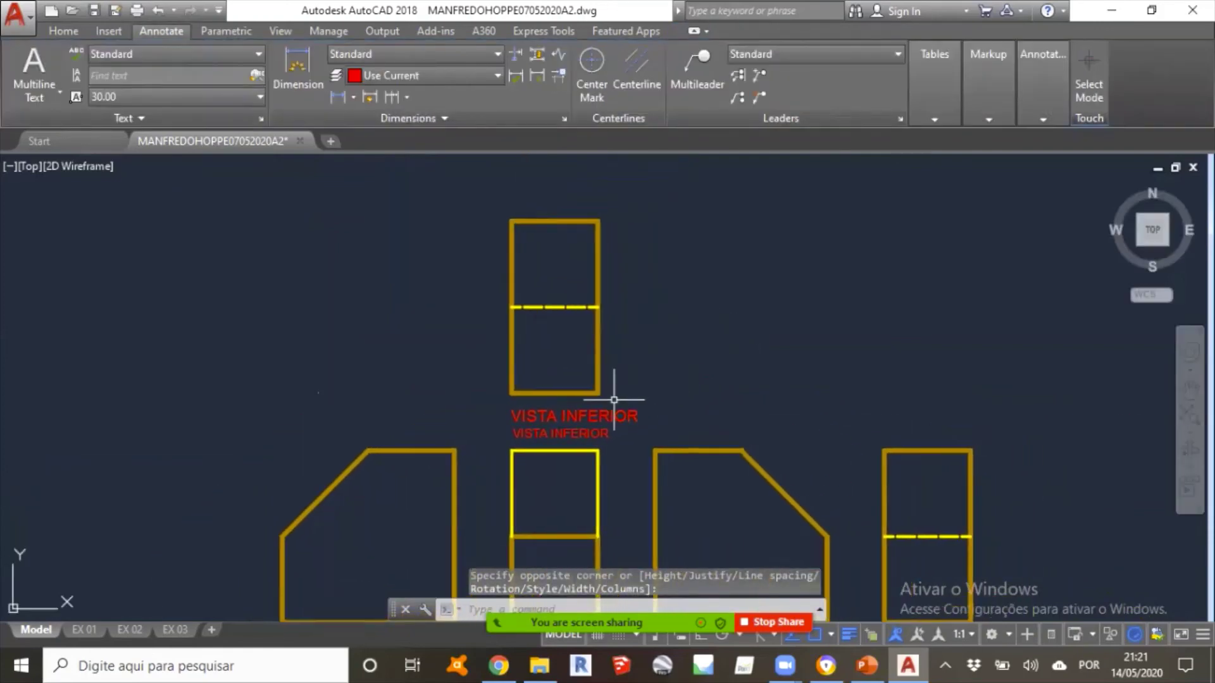
{"action": "scroll", "coordinate": [553, 444], "scroll_direction": "up", "scroll_amount": 4}
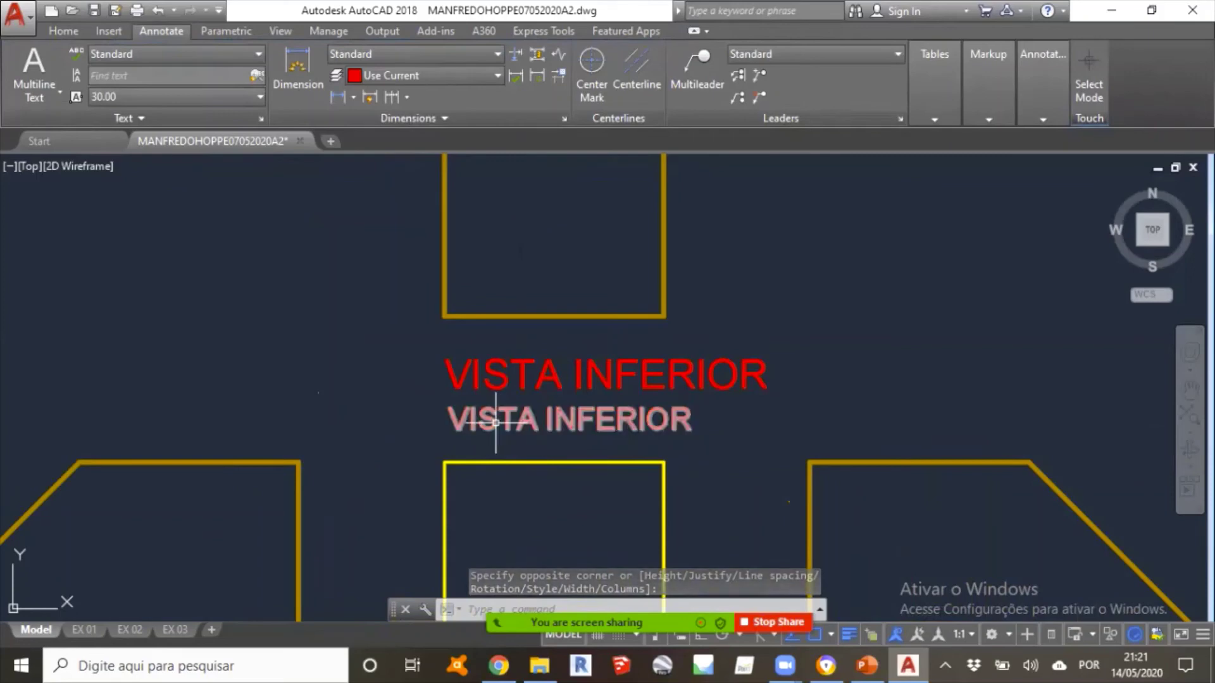
Delete the larger VISTA INFERIOR label and choose Standard as the current text style.
{"action": "key", "text": "Escape"}
{"action": "left_click", "coordinate": [509, 379]}
{"action": "left_click", "coordinate": [488, 354]}
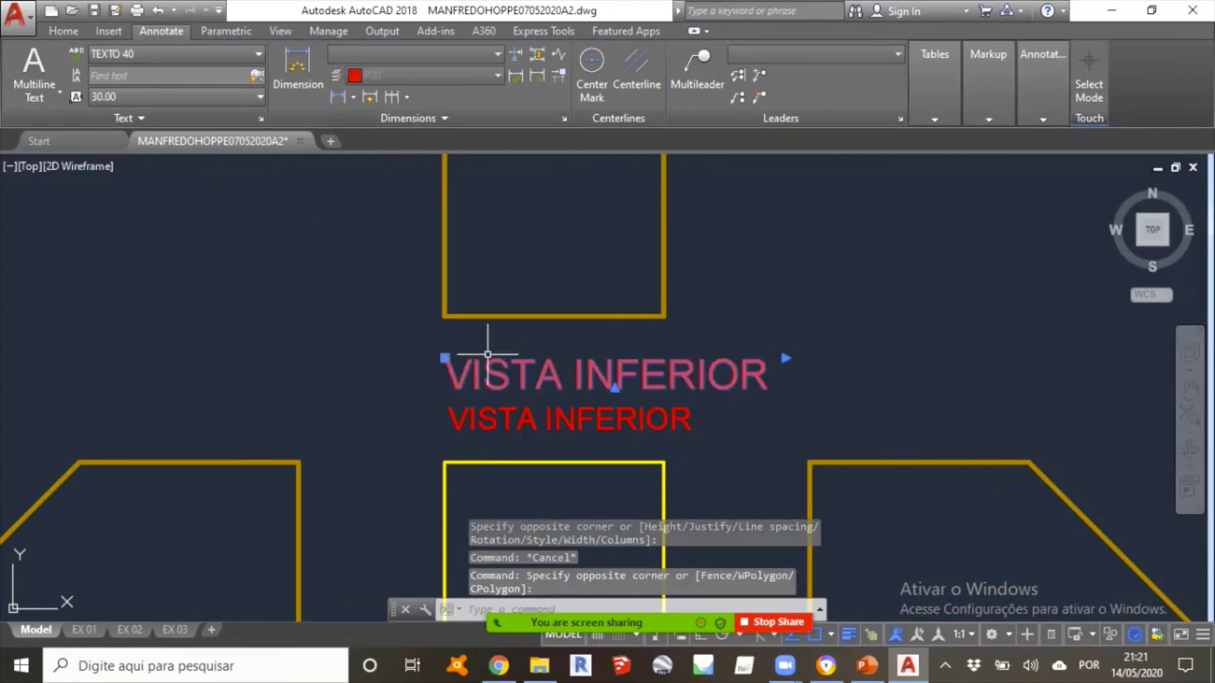
{"action": "key", "text": "Delete"}
{"action": "left_click", "coordinate": [253, 53]}
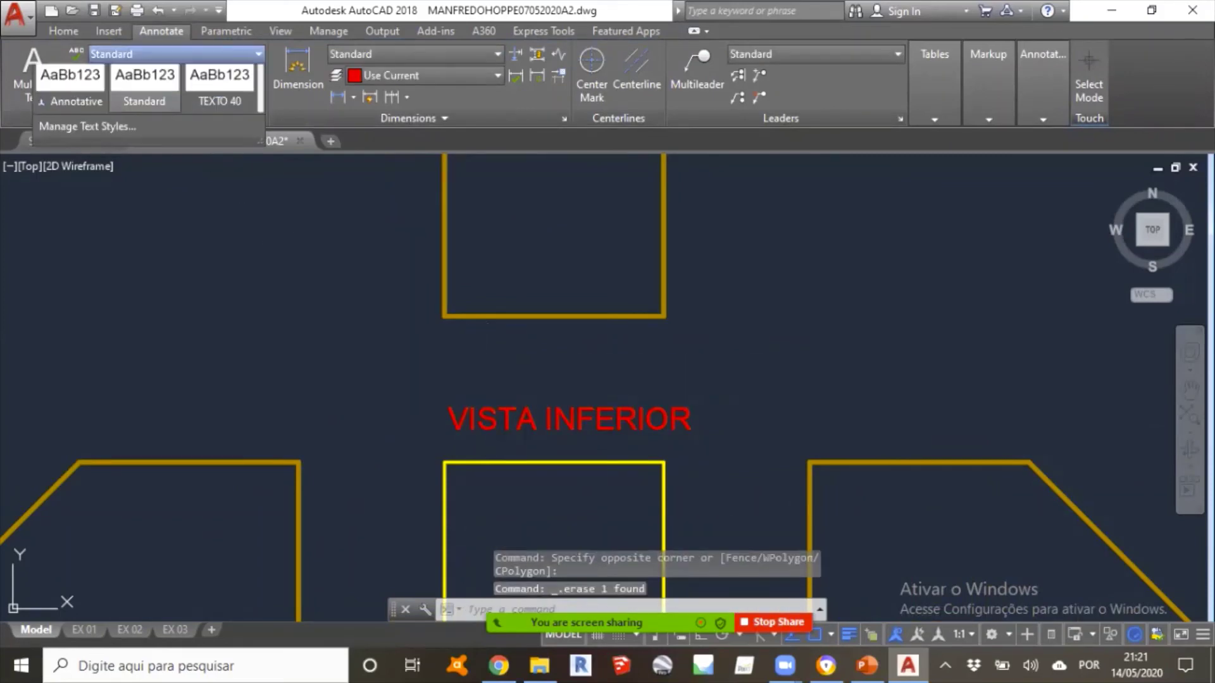
{"action": "left_click", "coordinate": [144, 88]}
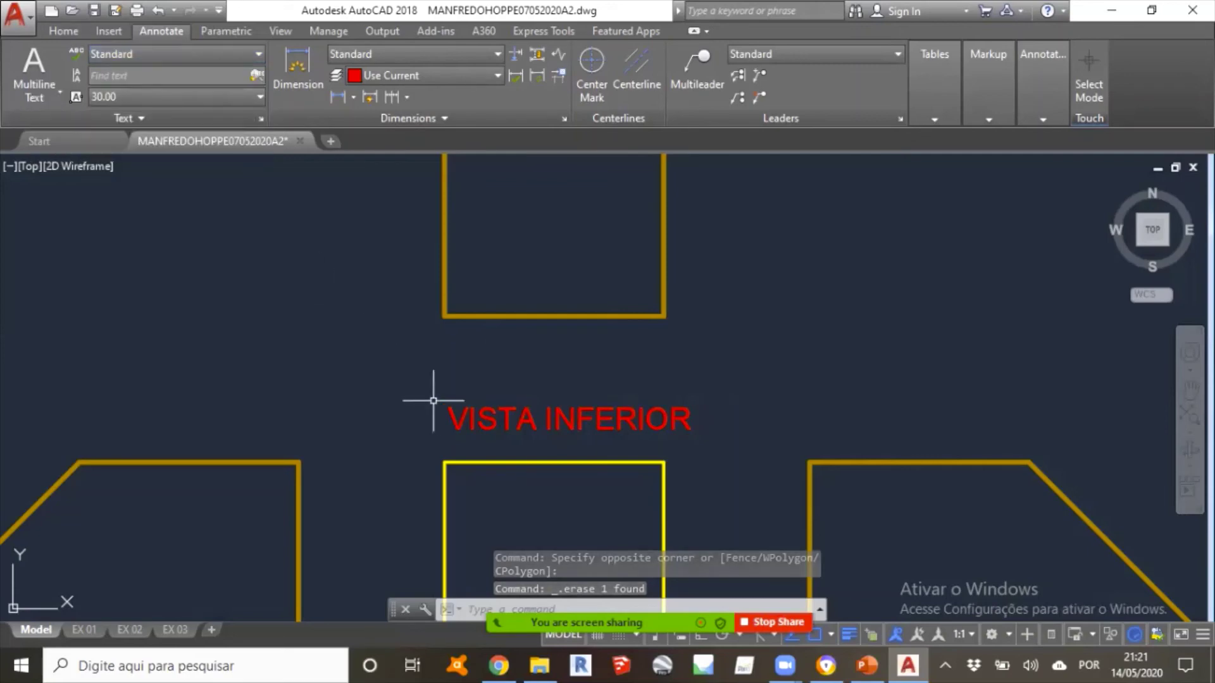
Move the VISTA INFERIOR label up beneath the uppermost view, aligning its start with the view's left edge.
{"action": "left_click", "coordinate": [456, 418]}
{"action": "left_click", "coordinate": [448, 407]}
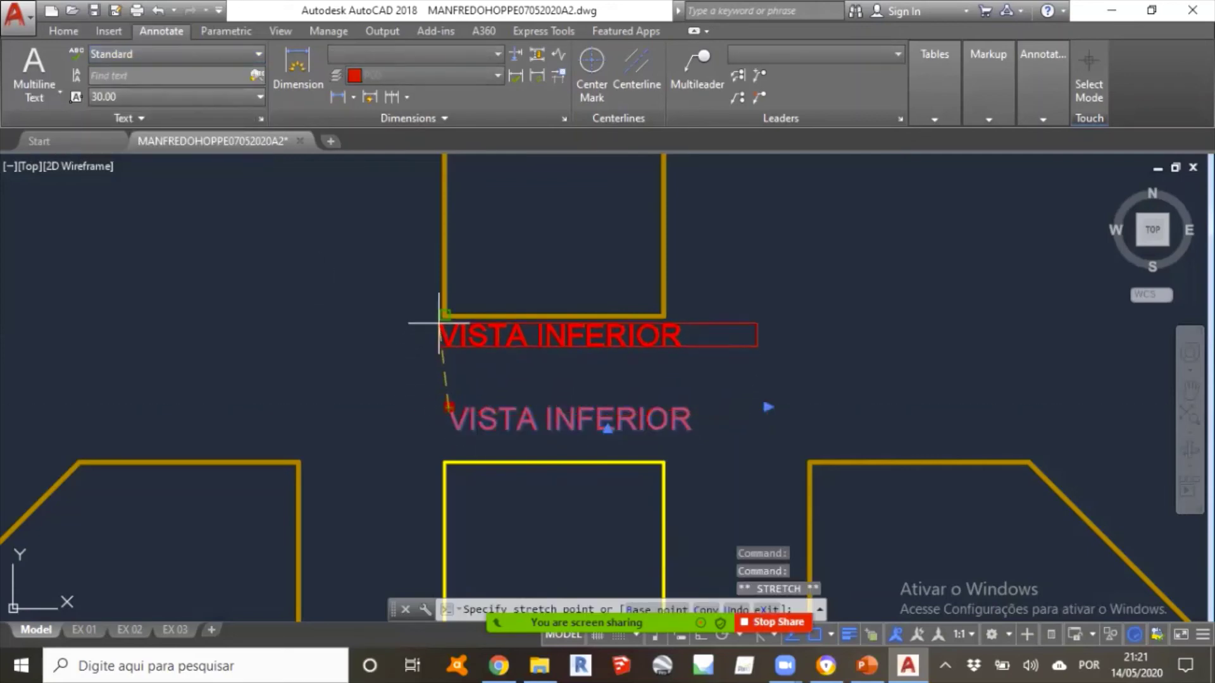
{"action": "left_click", "coordinate": [445, 366]}
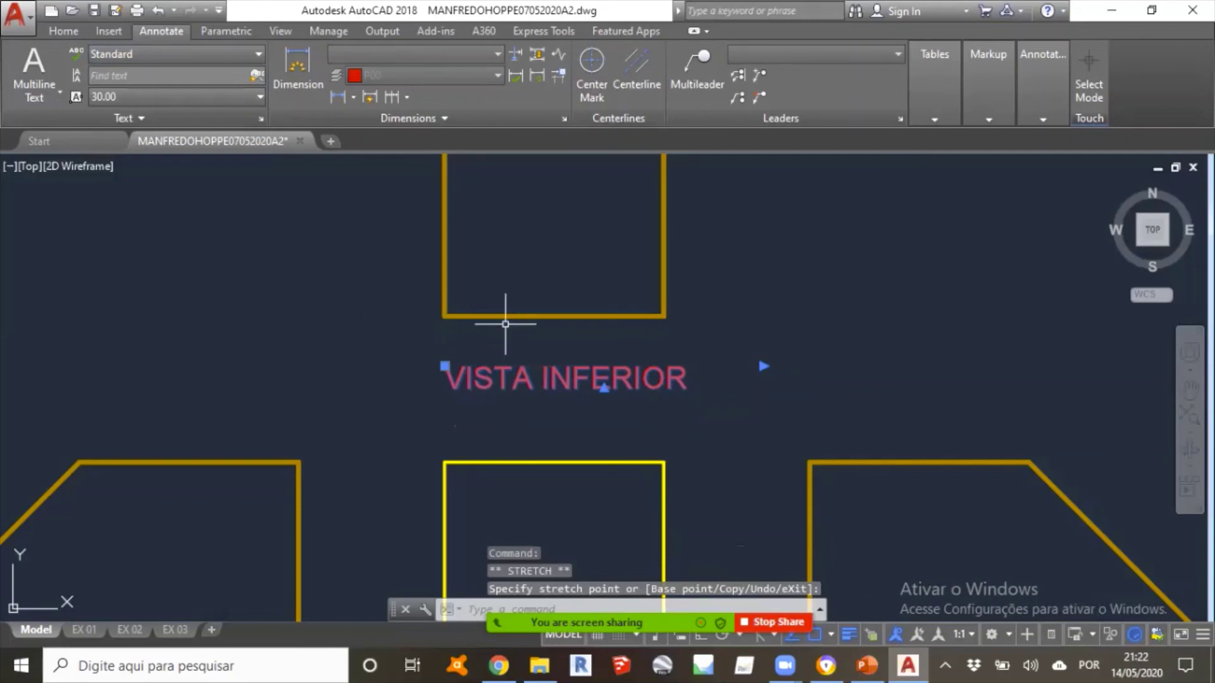
{"action": "scroll", "coordinate": [506, 324], "scroll_direction": "down", "scroll_amount": 2}
{"action": "scroll", "coordinate": [506, 323], "scroll_direction": "up", "scroll_amount": 2}
{"action": "mouse_move", "coordinate": [508, 342]}
{"action": "middle_mouse_down"}
{"action": "mouse_move", "coordinate": [518, 391]}
{"action": "mouse_move", "coordinate": [506, 397]}
{"action": "middle_mouse_up"}
{"action": "key", "text": "Escape"}
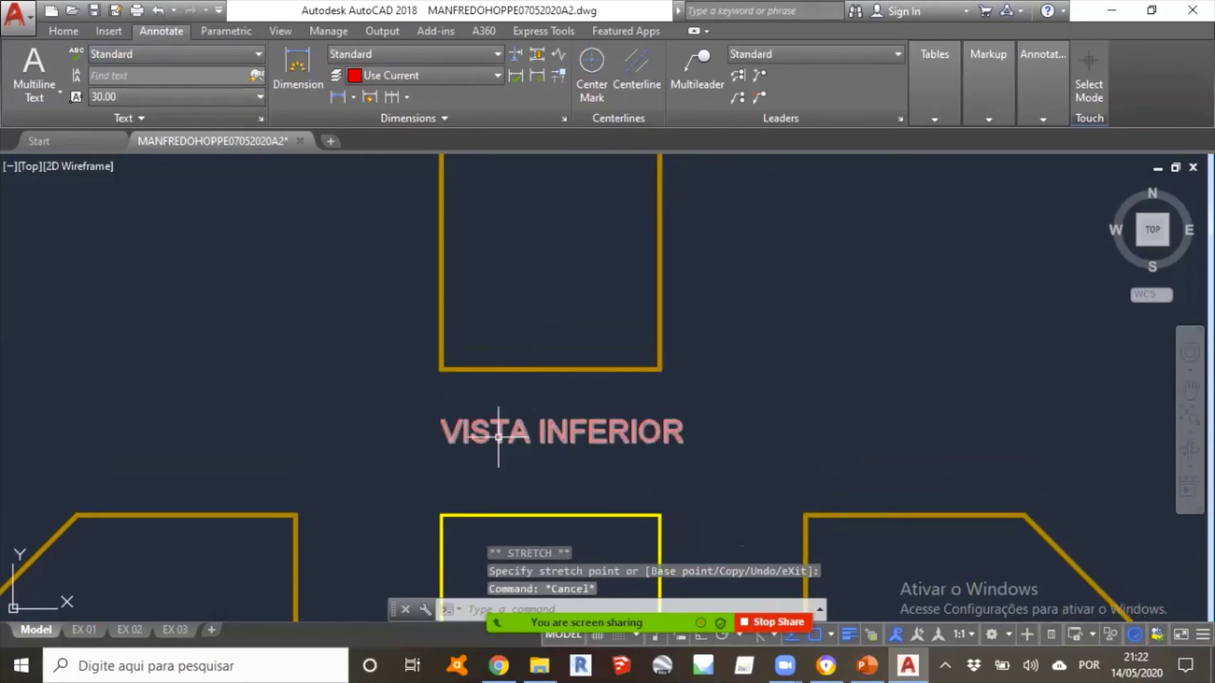
Examine the VISTA INFERIOR label's alignment and its spacing below the uppermost view.
{"action": "scroll", "coordinate": [500, 430], "scroll_direction": "up", "scroll_amount": 2}
{"action": "scroll", "coordinate": [504, 367], "scroll_direction": "down", "scroll_amount": 4}
{"action": "scroll", "coordinate": [452, 457], "scroll_direction": "up", "scroll_amount": 6}
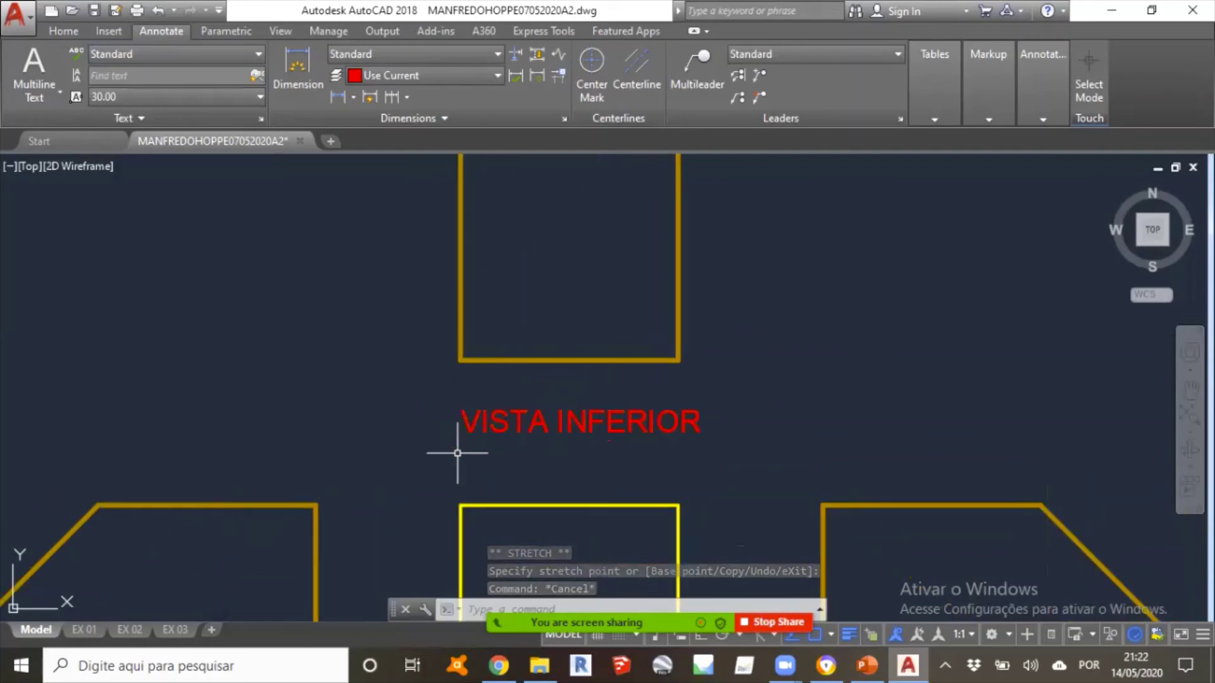
{"action": "left_click", "coordinate": [529, 293]}
{"action": "left_click_drag", "start_coordinate": [521, 303], "coordinate": [520, 314]}
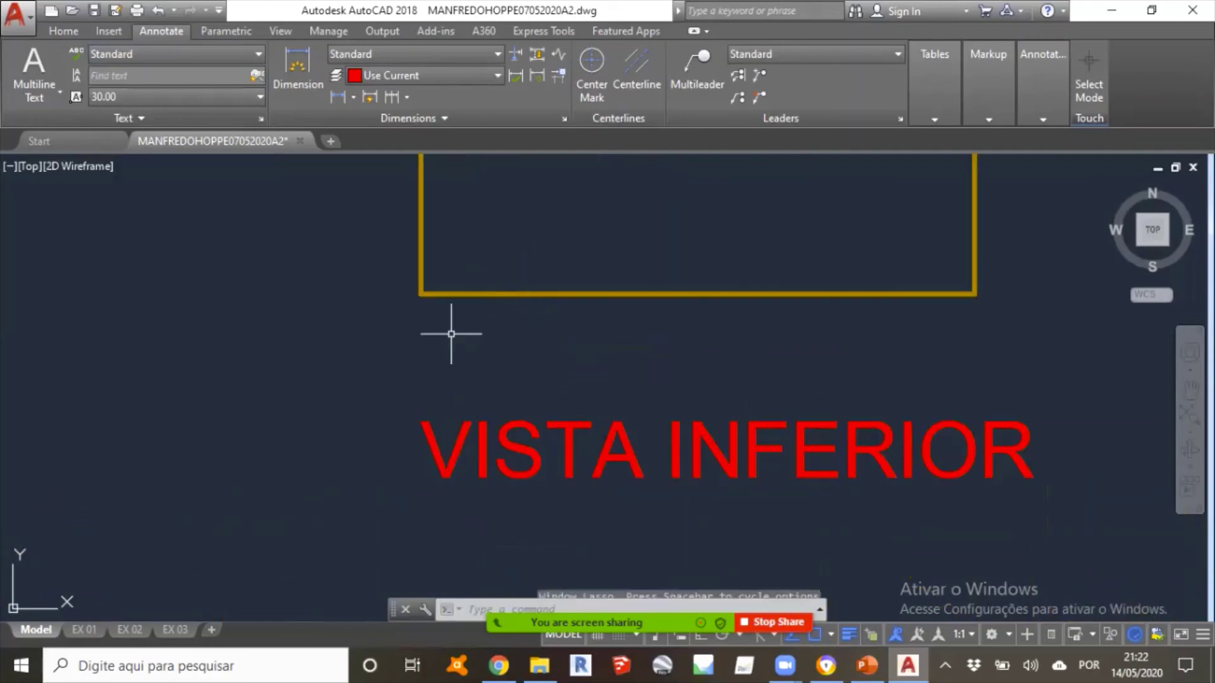
{"action": "scroll", "coordinate": [465, 352], "scroll_direction": "down", "scroll_amount": 2}
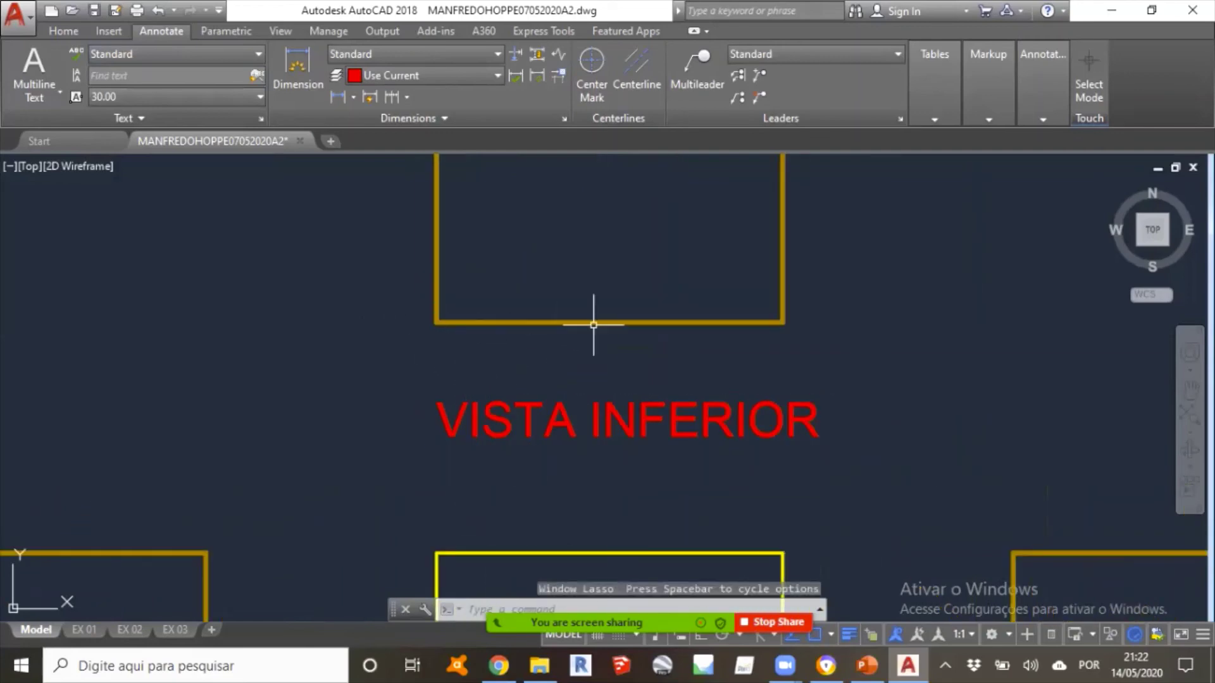
{"action": "middle_click_drag", "start_coordinate": [589, 344], "coordinate": [550, 399]}
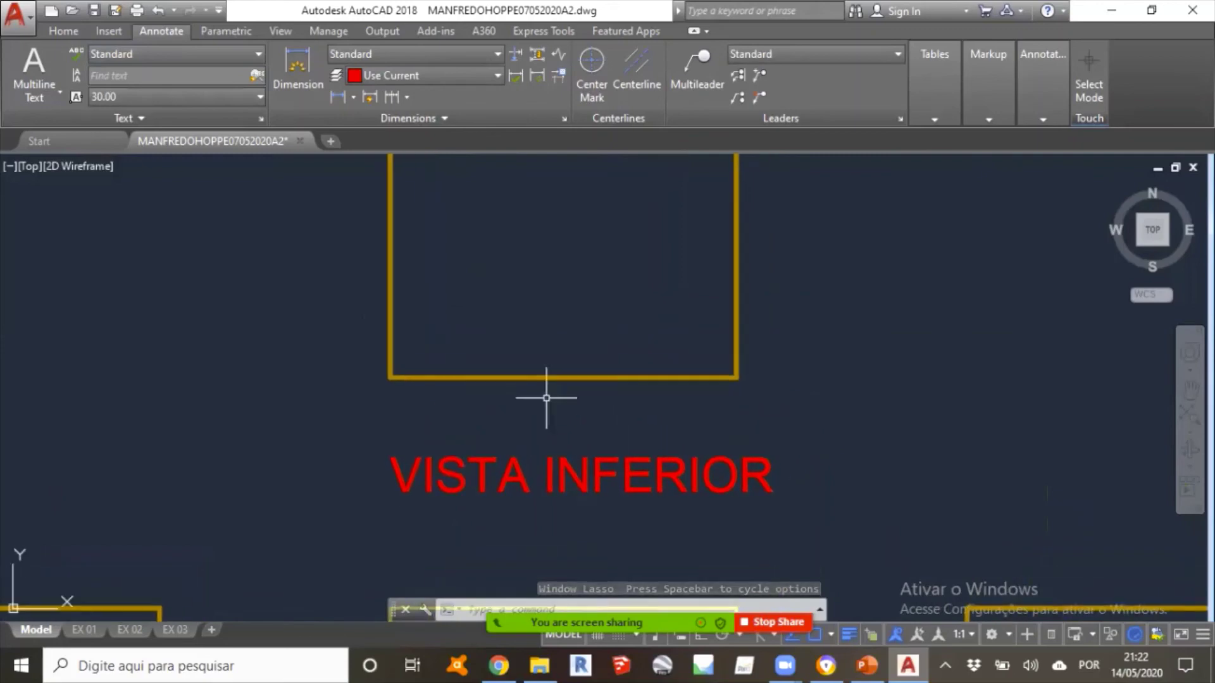
{"action": "left_click", "coordinate": [388, 389]}
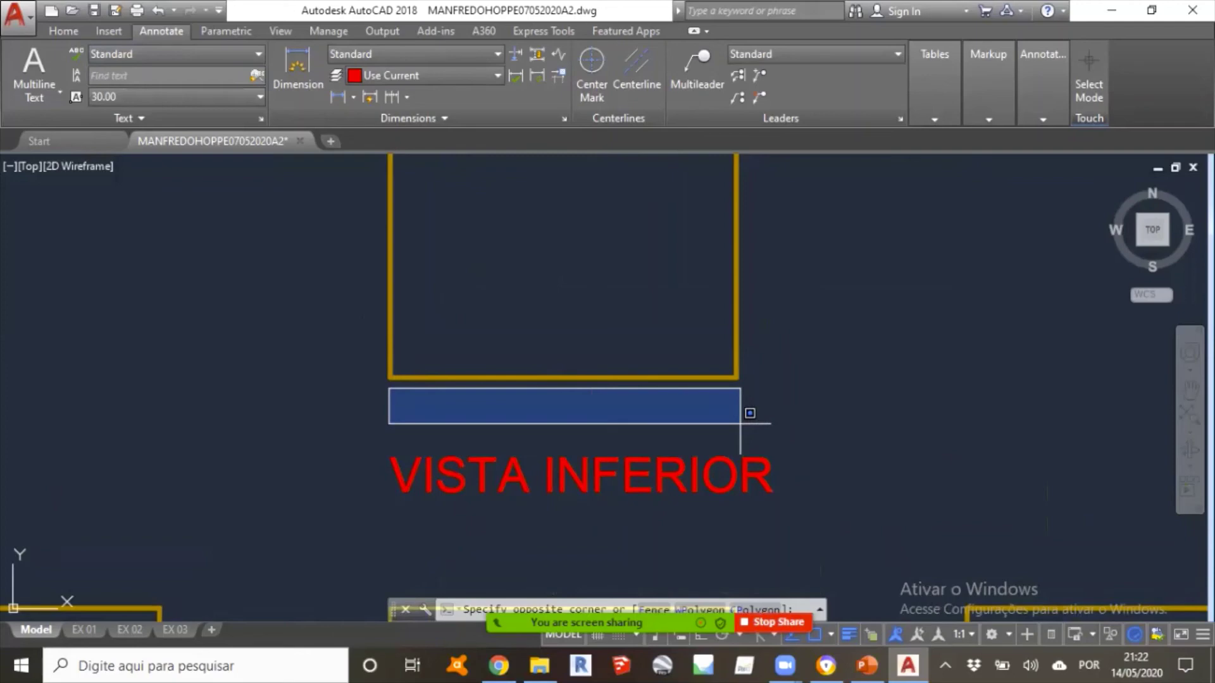
{"action": "scroll", "coordinate": [740, 424], "scroll_direction": "down", "scroll_amount": 2}
{"action": "key", "text": "Escape"}
{"action": "middle_click_drag", "start_coordinate": [703, 434], "coordinate": [703, 388]}
{"action": "scroll", "coordinate": [703, 387], "scroll_direction": "down", "scroll_amount": 4}
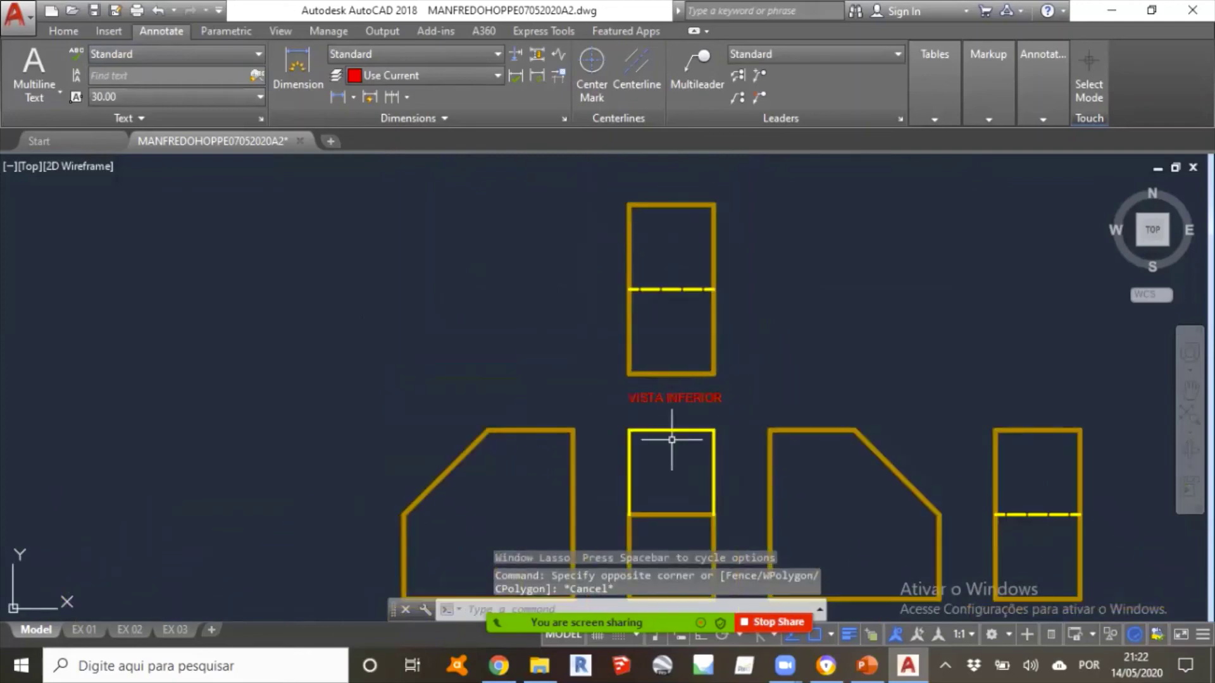
Look over the whole set of orthographic views and the free space around them for the remaining labels.
{"action": "middle_click_drag", "start_coordinate": [671, 440], "coordinate": [524, 335]}
{"action": "scroll", "coordinate": [523, 372], "scroll_direction": "down", "scroll_amount": 2}
{"action": "middle_click_drag", "start_coordinate": [523, 469], "coordinate": [519, 457]}
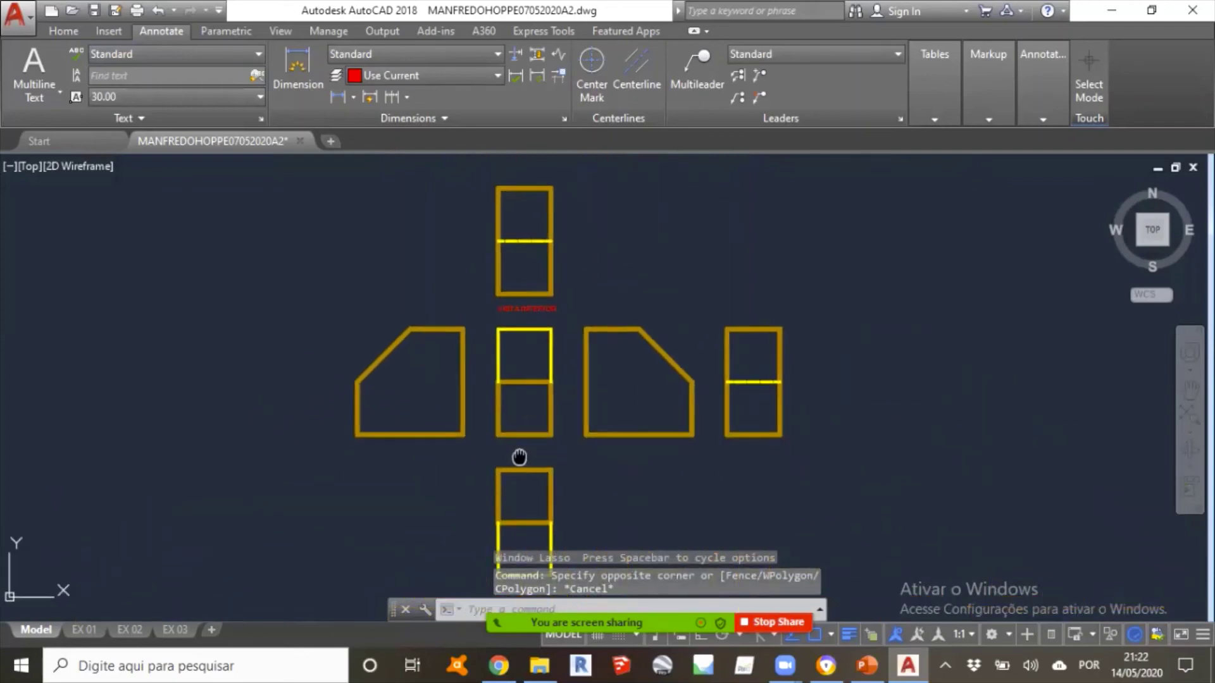
{"action": "scroll", "coordinate": [490, 308], "scroll_direction": "up", "scroll_amount": 2}
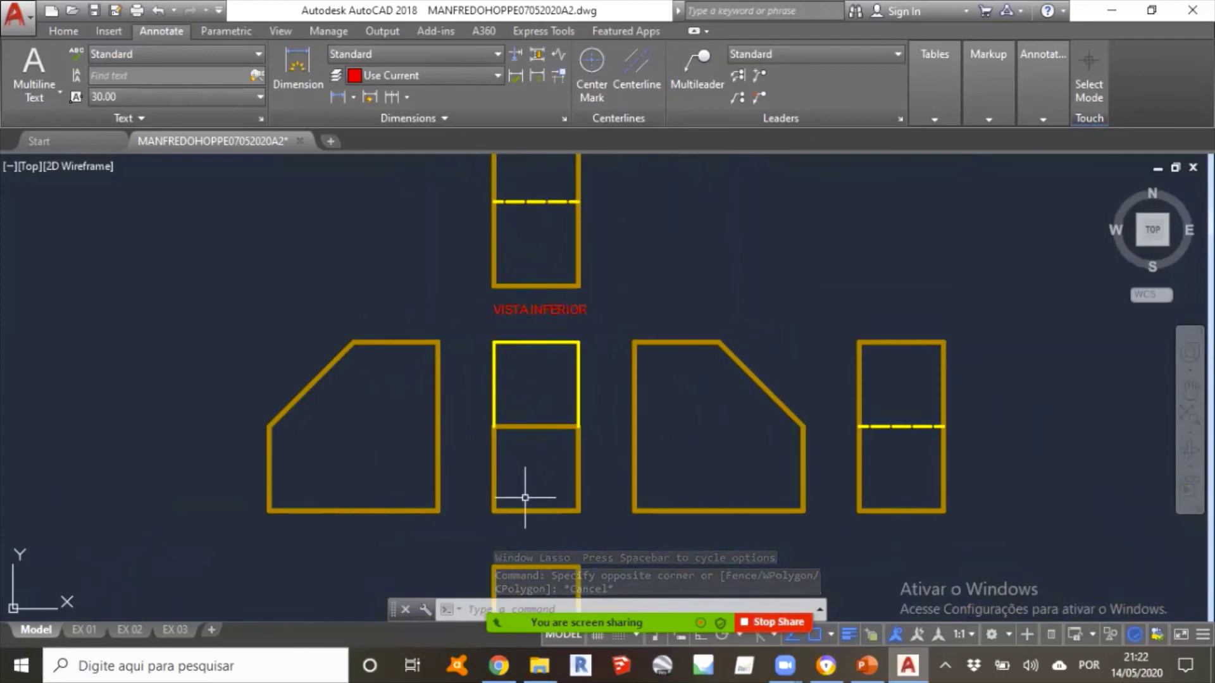
{"action": "middle_click_drag", "start_coordinate": [707, 458], "coordinate": [708, 360]}
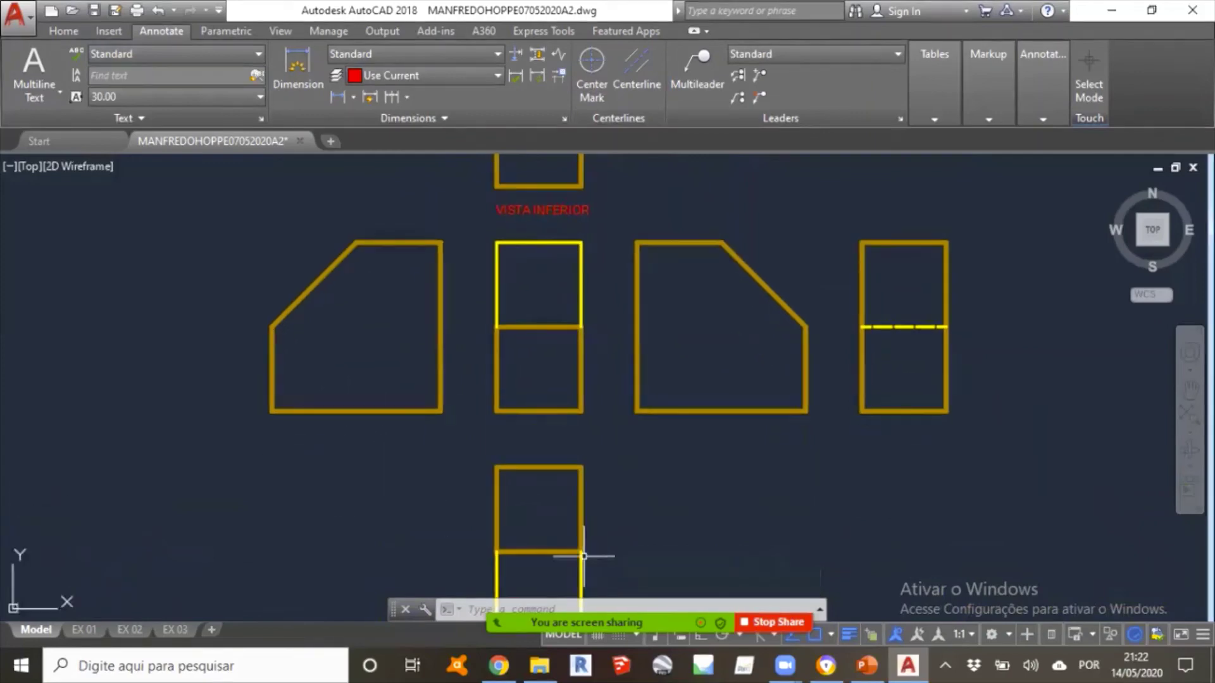
{"action": "middle_click_drag", "start_coordinate": [552, 556], "coordinate": [558, 554]}
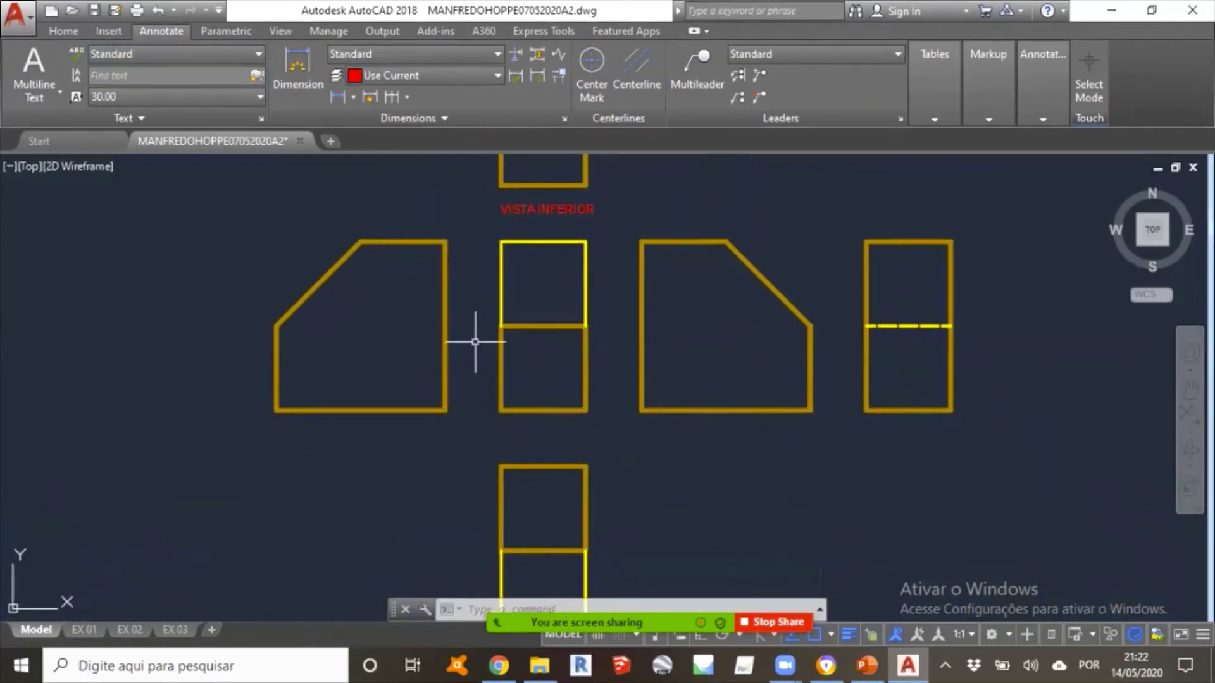
{"action": "scroll", "coordinate": [404, 368], "scroll_direction": "down", "scroll_amount": 2}
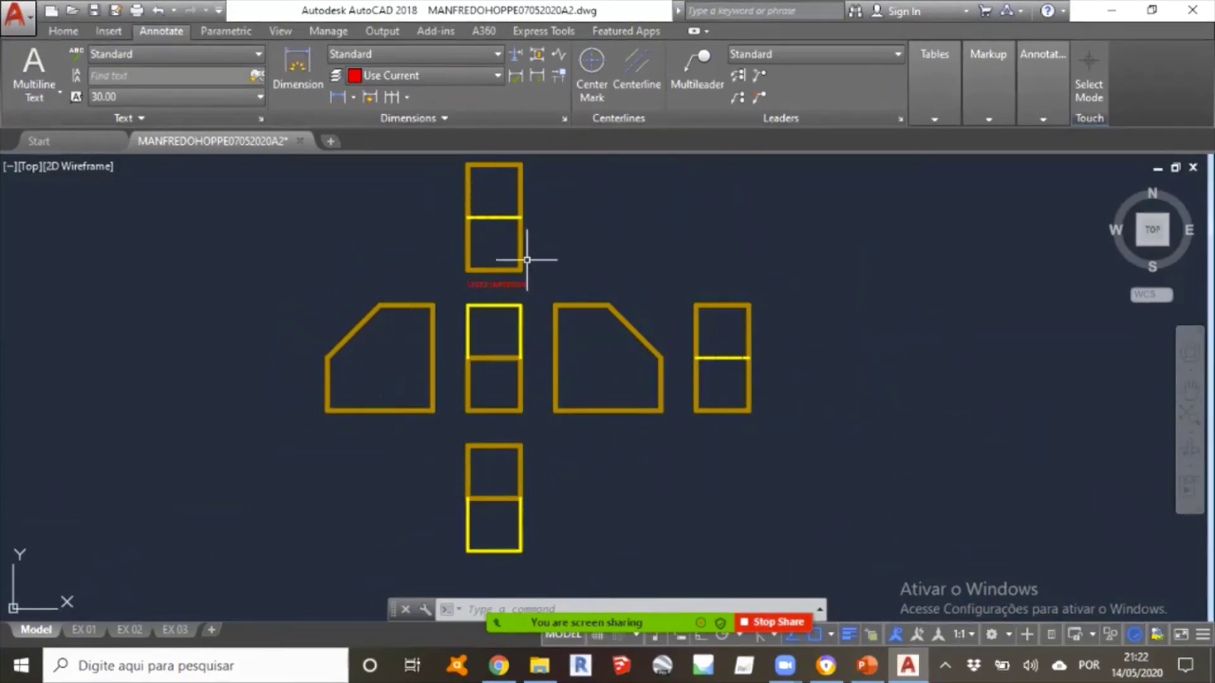
{"action": "scroll", "coordinate": [437, 272], "scroll_direction": "up", "scroll_amount": 2}
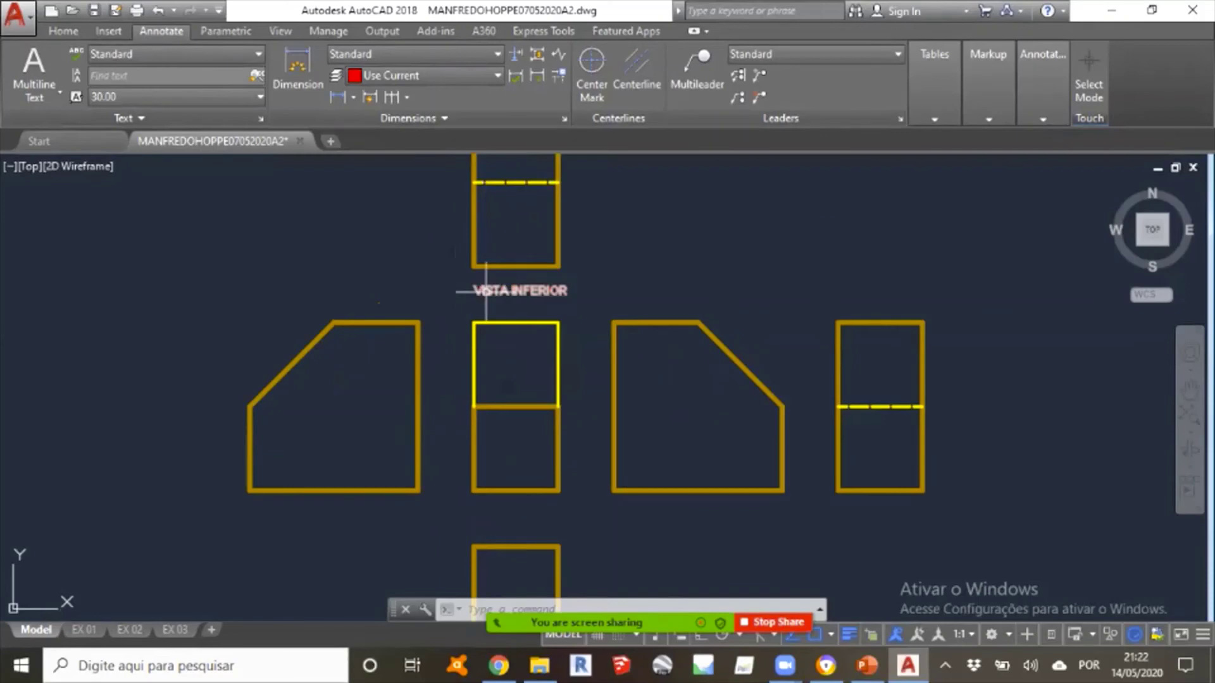
{"action": "left_click", "coordinate": [342, 280]}
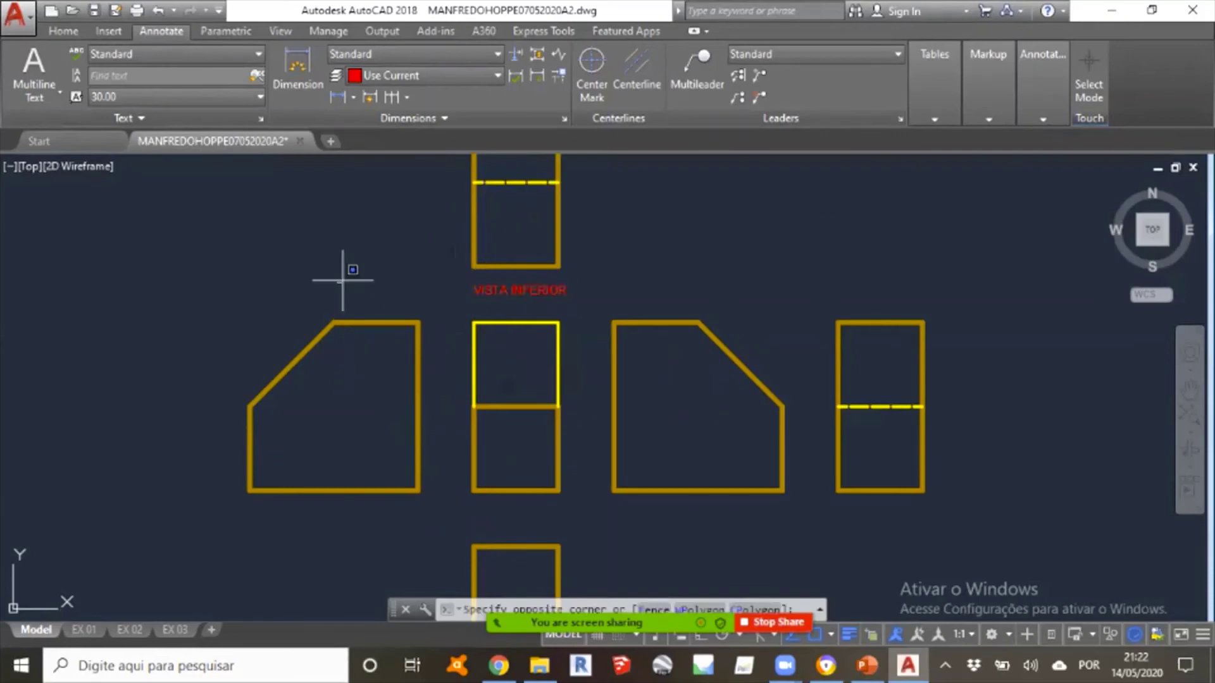
{"action": "left_click", "coordinate": [405, 285]}
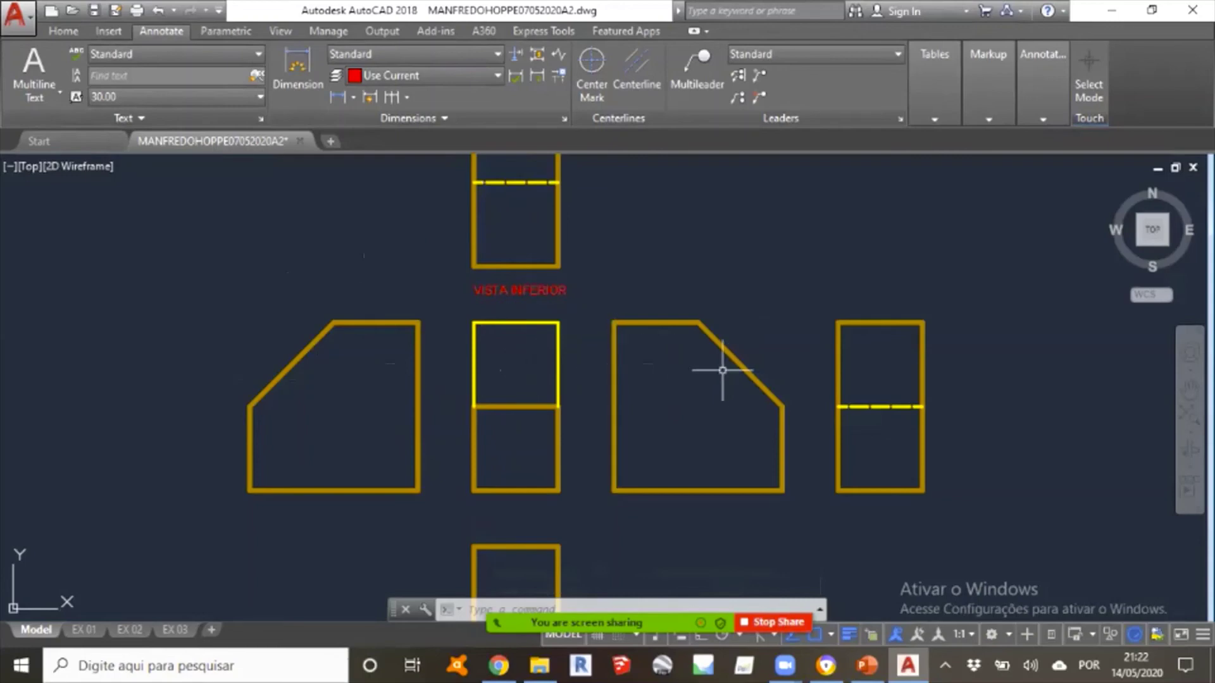
{"action": "scroll", "coordinate": [722, 370], "scroll_direction": "down", "scroll_amount": 4}
{"action": "scroll", "coordinate": [543, 472], "scroll_direction": "up", "scroll_amount": 4}
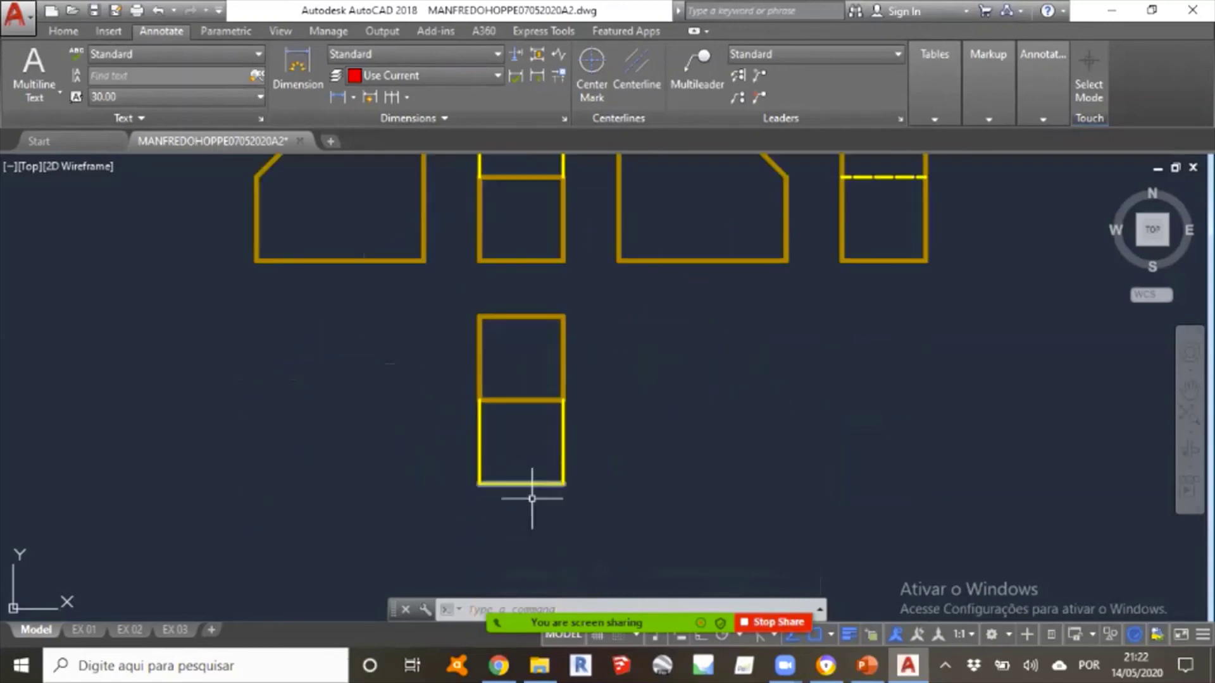
{"action": "scroll", "coordinate": [529, 516], "scroll_direction": "down", "scroll_amount": 2}
{"action": "middle_click_drag", "start_coordinate": [489, 280], "coordinate": [480, 398]}
{"action": "scroll", "coordinate": [507, 289], "scroll_direction": "up", "scroll_amount": 4}
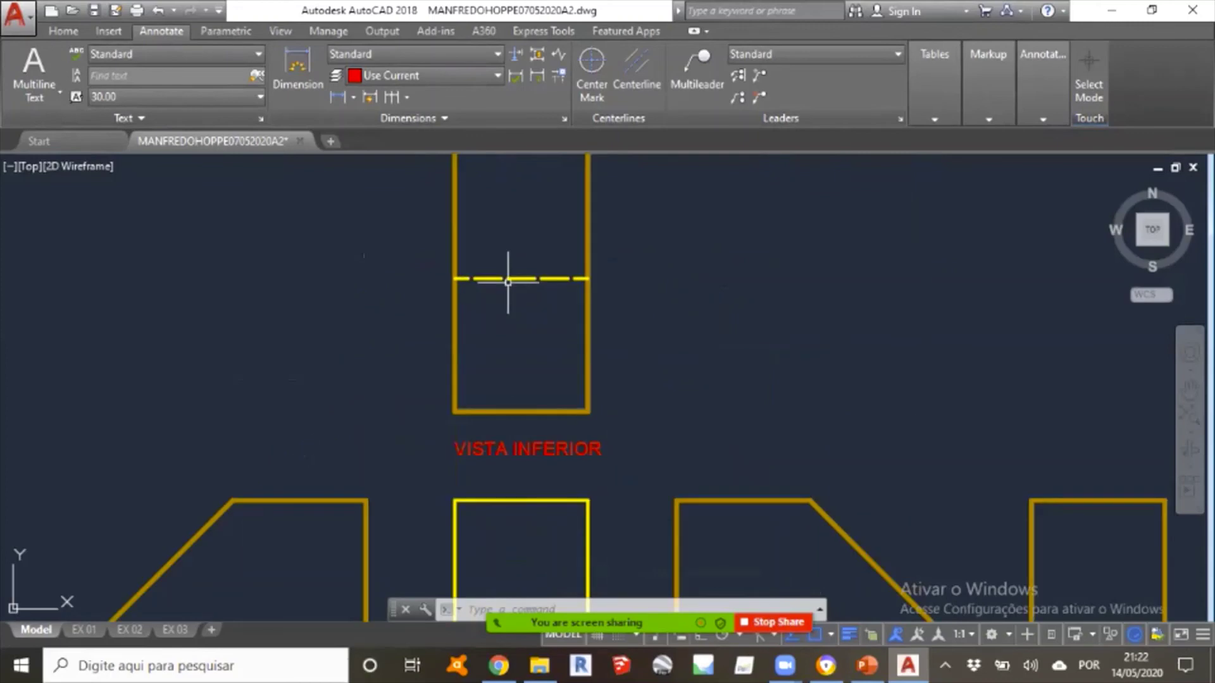
{"action": "middle_click_drag", "start_coordinate": [516, 315], "coordinate": [519, 329]}
{"action": "scroll", "coordinate": [537, 283], "scroll_direction": "down", "scroll_amount": 2}
{"action": "scroll", "coordinate": [727, 335], "scroll_direction": "down", "scroll_amount": 2}
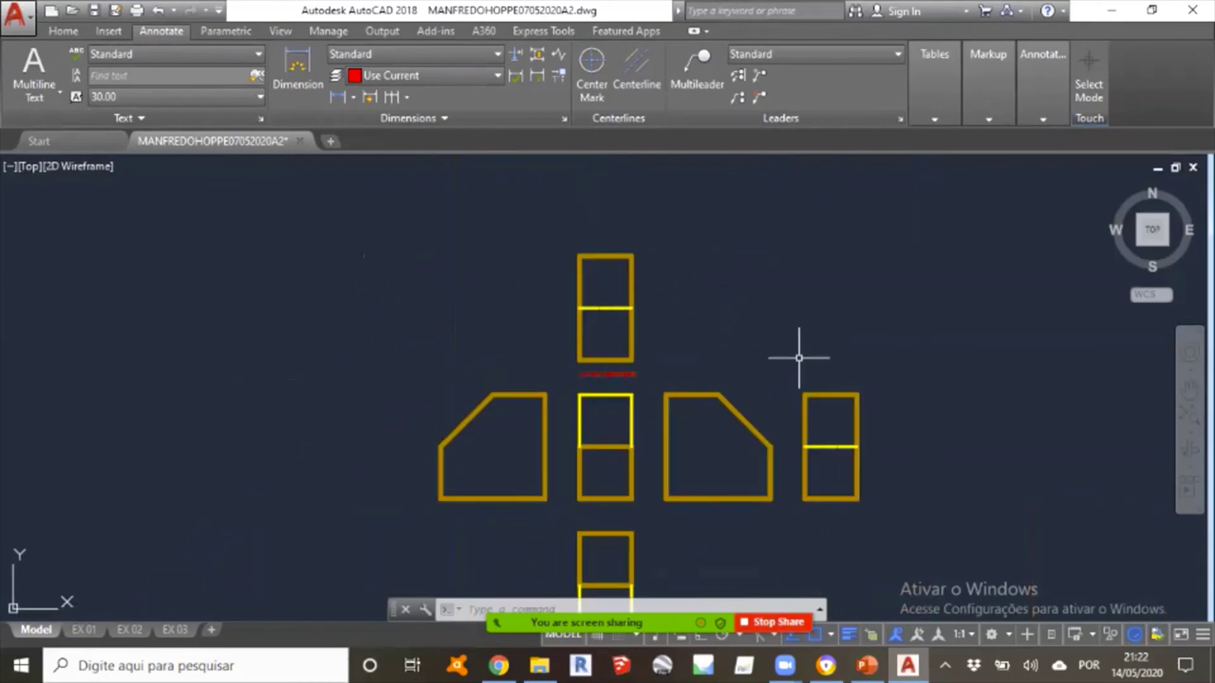
{"action": "left_click", "coordinate": [784, 354]}
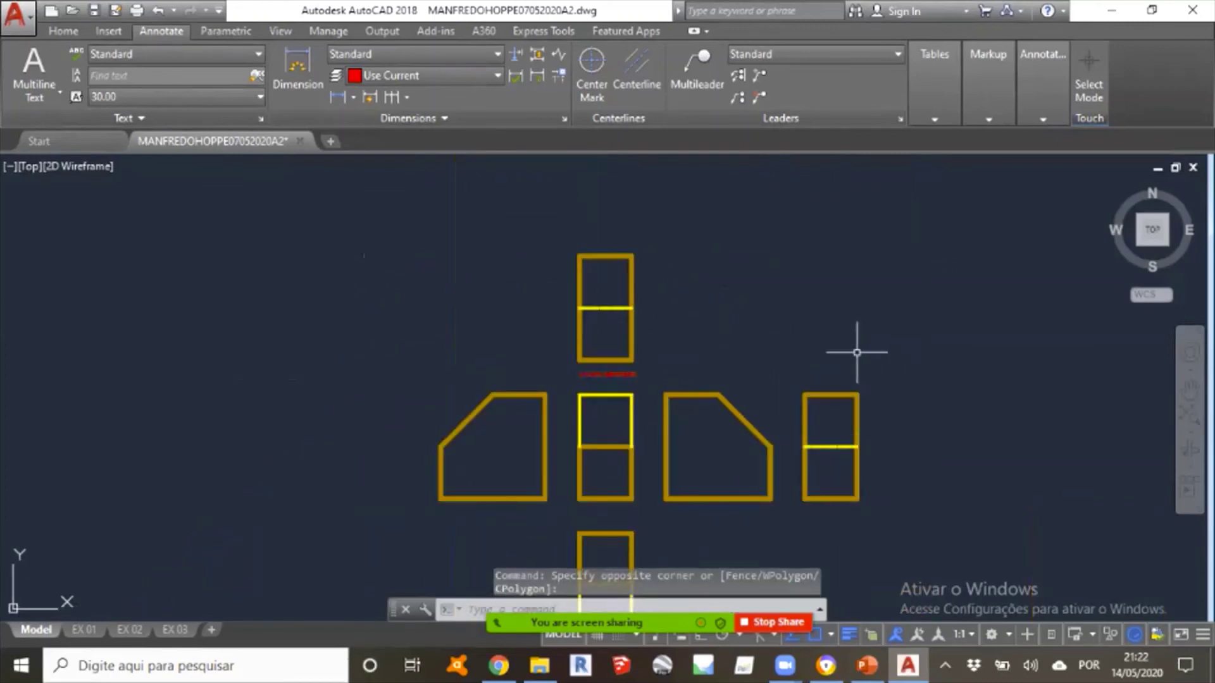
{"action": "key", "text": "Escape"}
Place the multiline text VISTA LATERAL DIREITA in the Standard style beneath the leftmost view, with the text box spanning the view's width.
{"action": "scroll", "coordinate": [618, 407], "scroll_direction": "up", "scroll_amount": 4}
{"action": "middle_click_drag", "start_coordinate": [305, 238], "coordinate": [318, 226]}
{"action": "scroll", "coordinate": [318, 226], "scroll_direction": "down", "scroll_amount": 4}
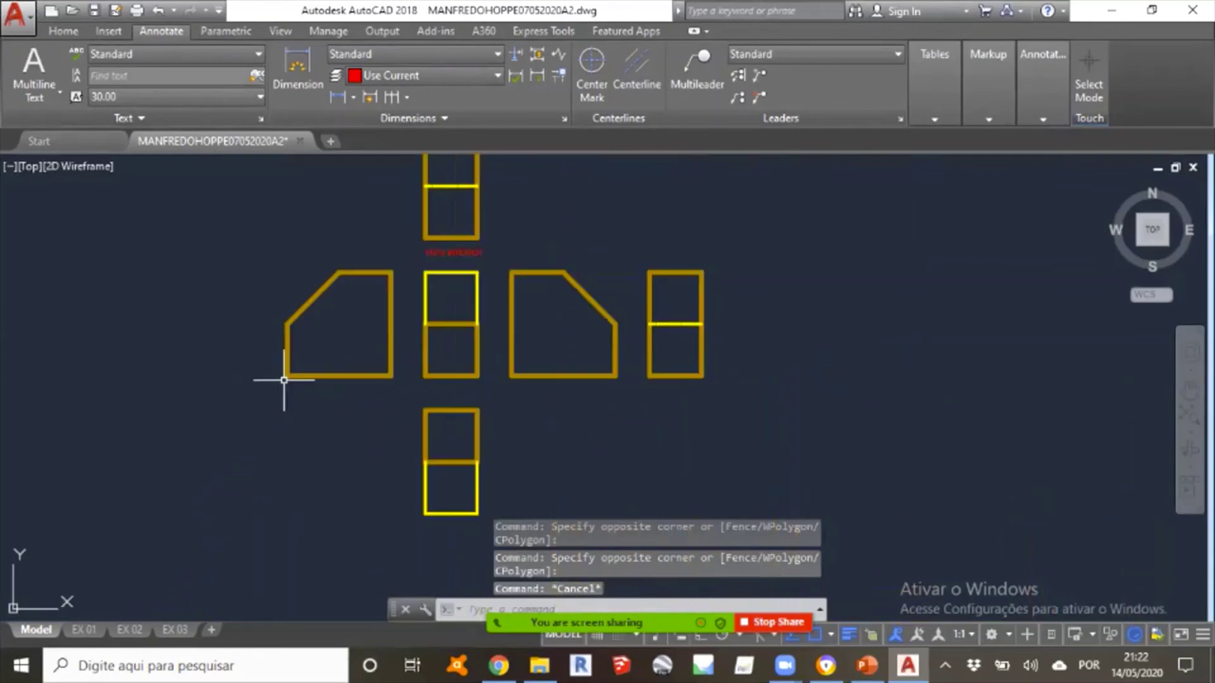
{"action": "scroll", "coordinate": [308, 365], "scroll_direction": "up", "scroll_amount": 4}
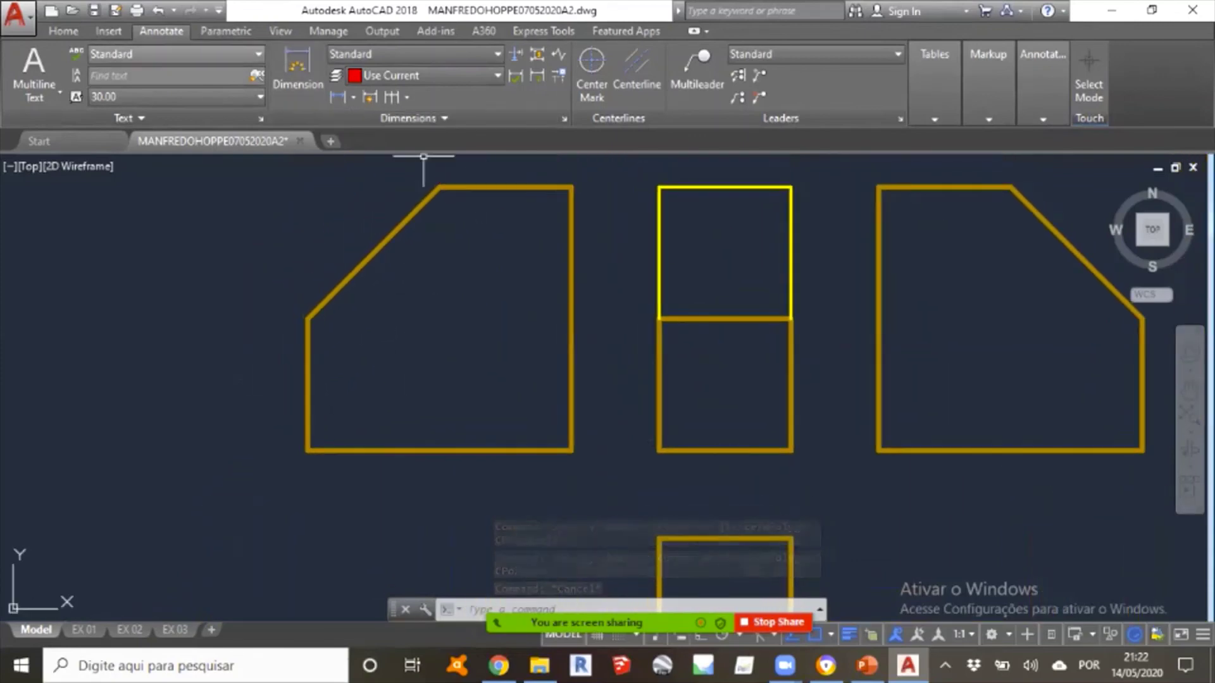
{"action": "left_click", "coordinate": [63, 31]}
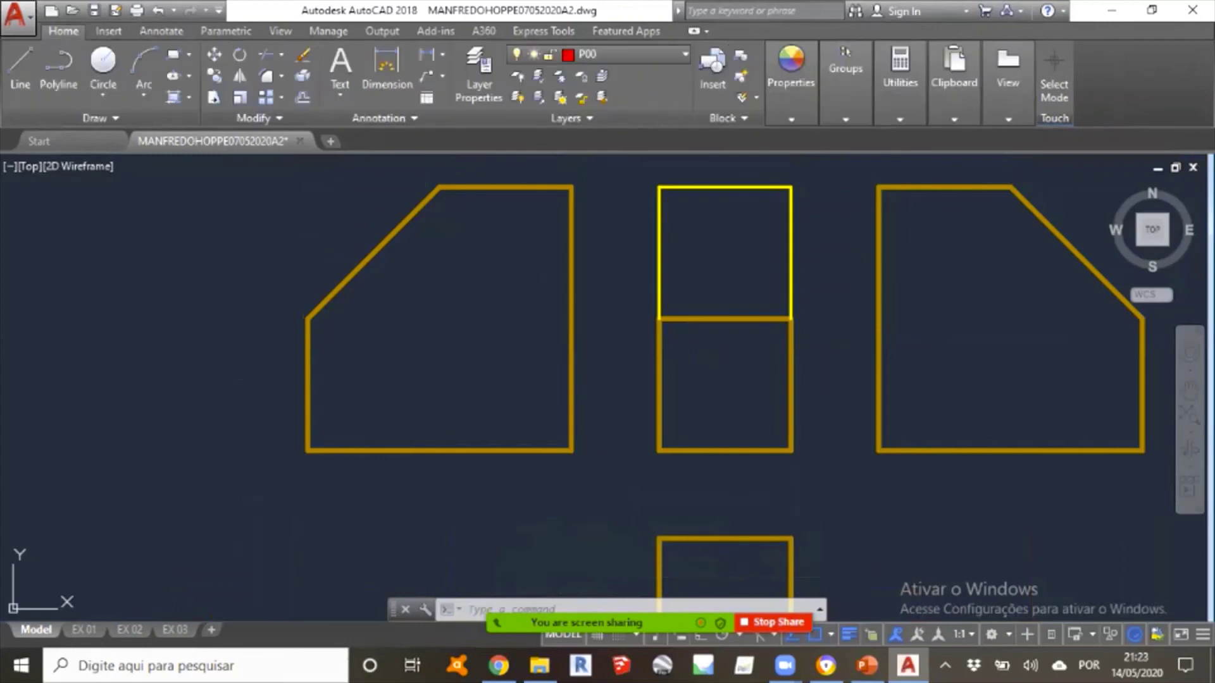
{"action": "left_click", "coordinate": [339, 93]}
{"action": "left_click", "coordinate": [310, 123]}
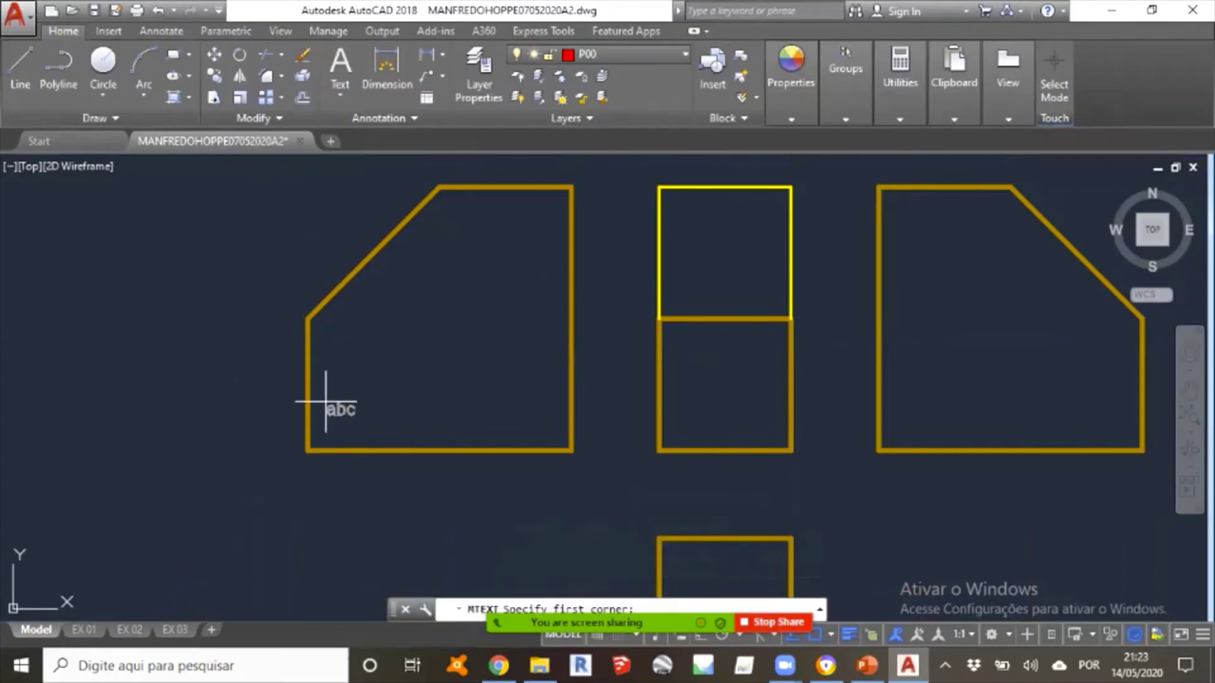
{"action": "left_click", "coordinate": [312, 488]}
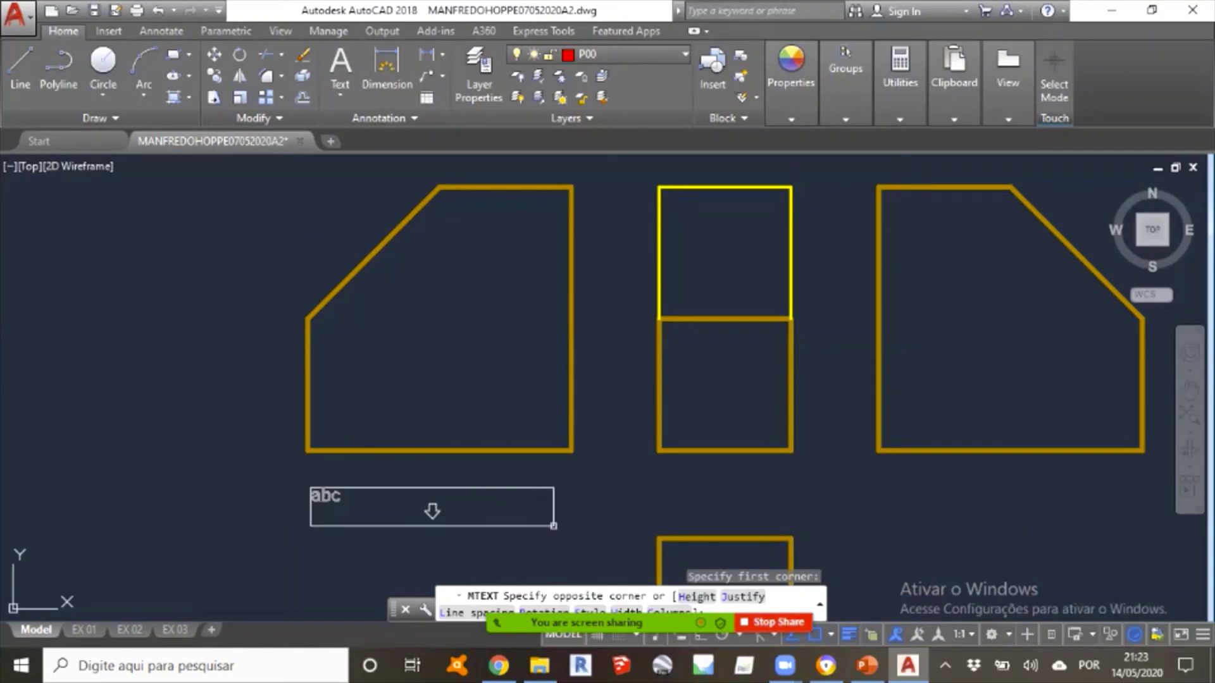
{"action": "left_click", "coordinate": [572, 506]}
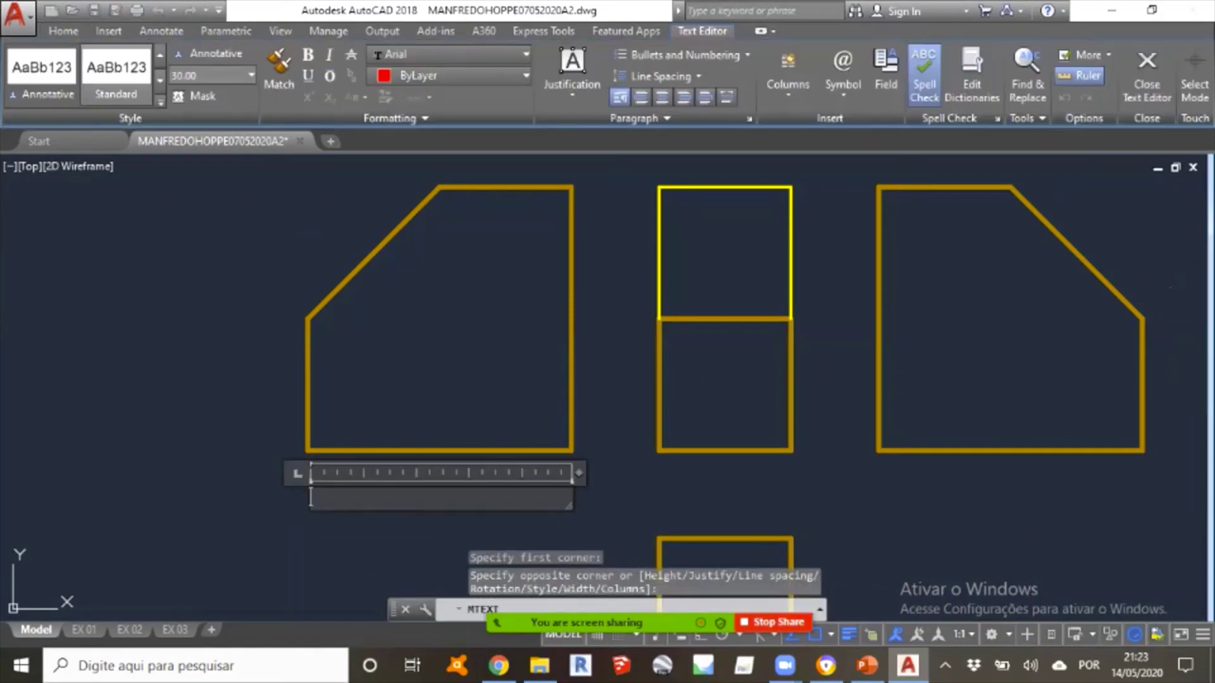
{"action": "type", "text": "VISTA "}
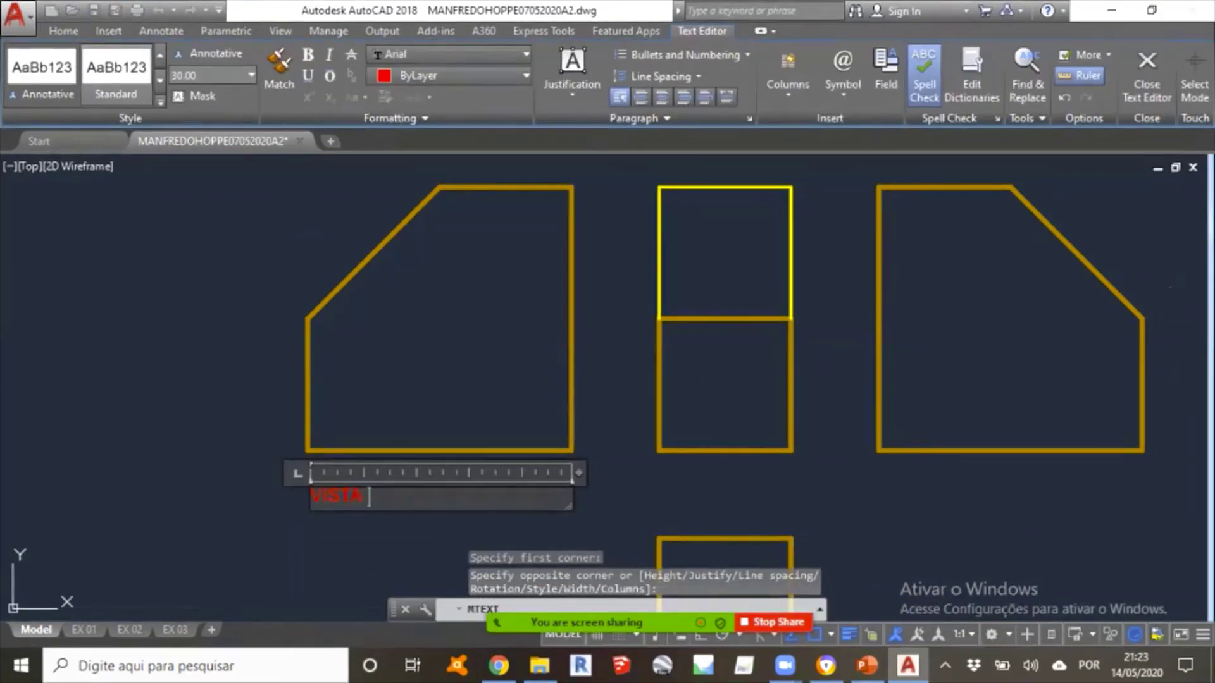
{"action": "type", "text": "LATER"}
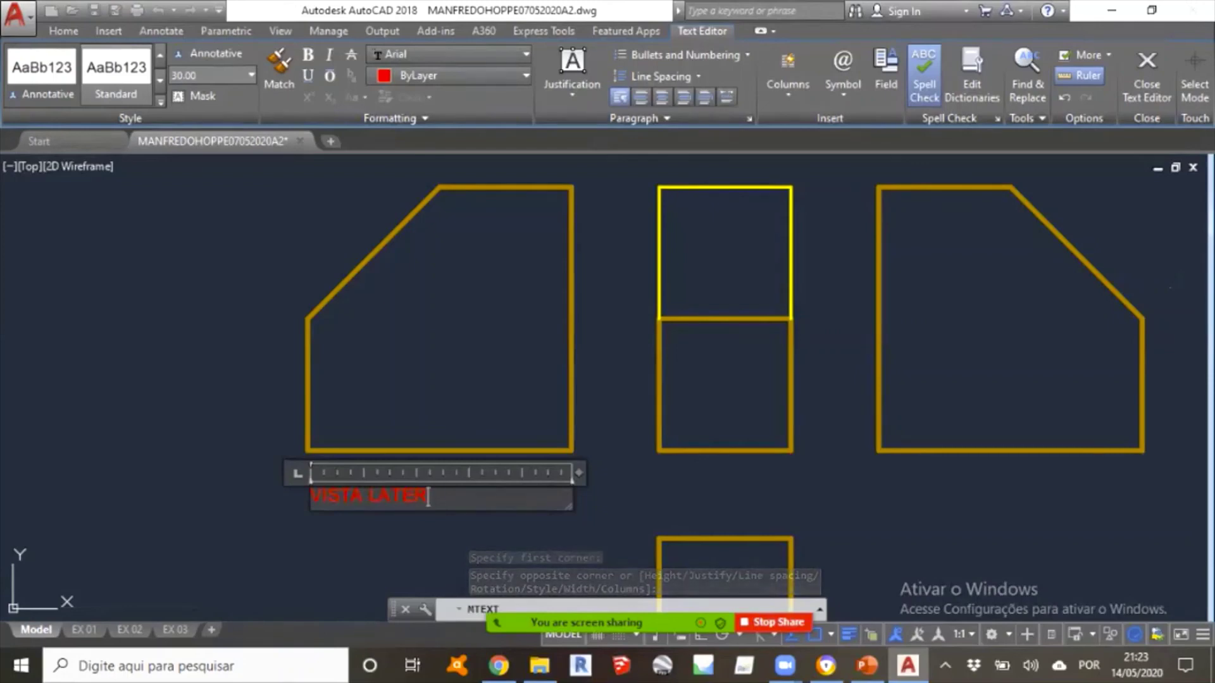
{"action": "type", "text": "AL DIREITA"}
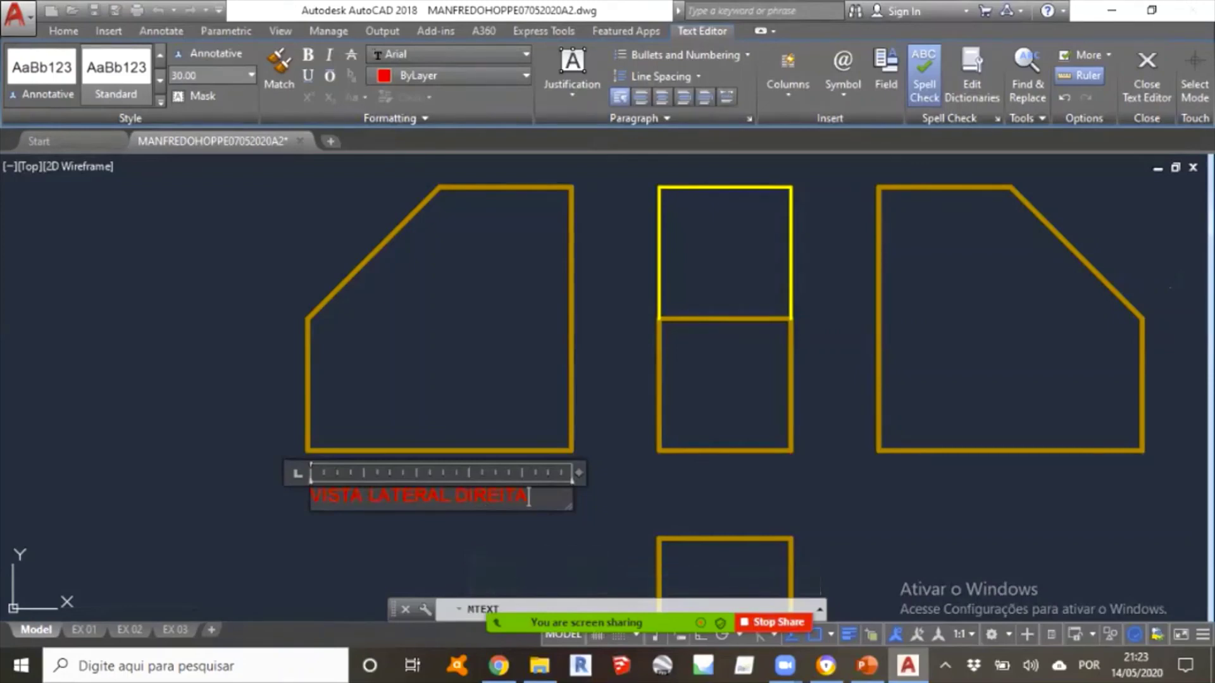
{"action": "left_click", "coordinate": [570, 523]}
{"action": "middle_click_drag", "start_coordinate": [569, 524], "coordinate": [449, 487]}
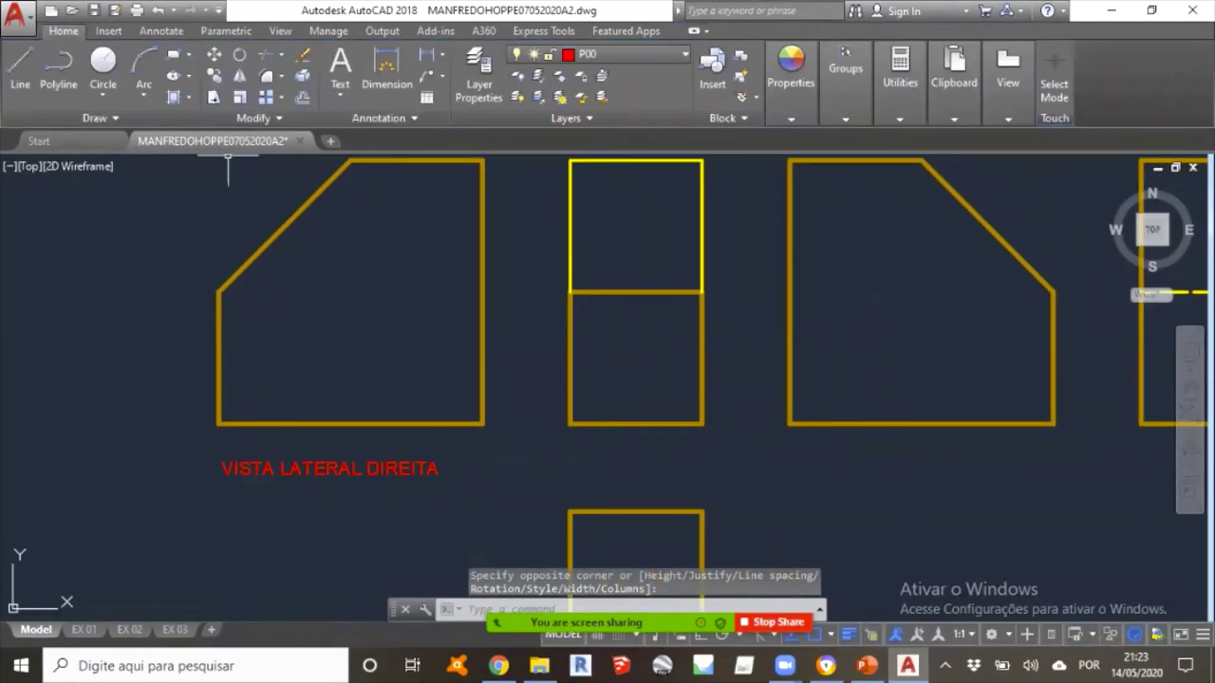
Place the multiline text VISTA FRONTAL beneath the front view, widening its text box to about 352 so it fits on one line.
{"action": "left_click", "coordinate": [339, 67]}
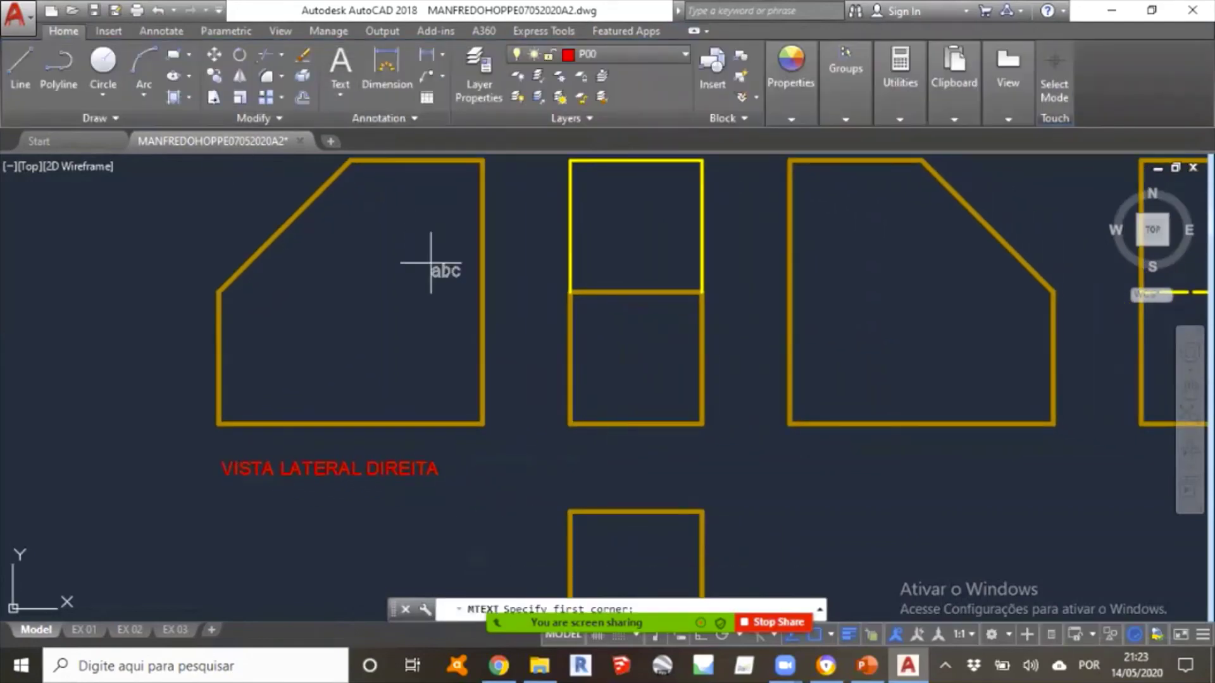
{"action": "left_click", "coordinate": [572, 455]}
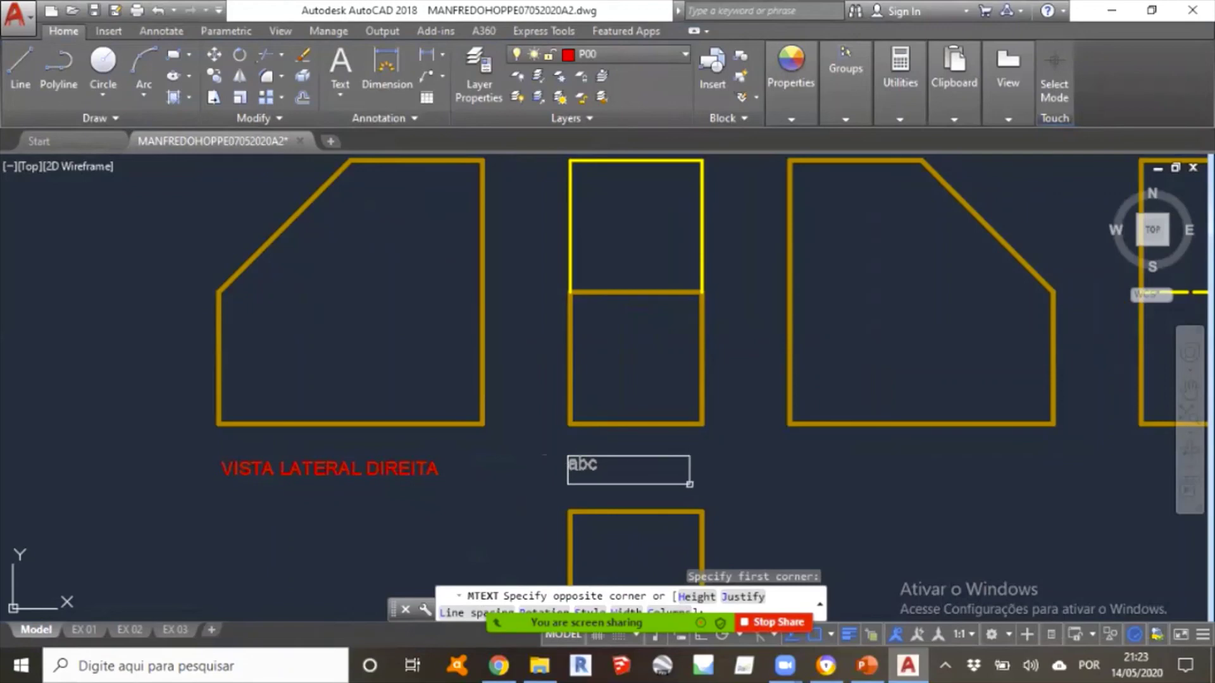
{"action": "left_click", "coordinate": [703, 563]}
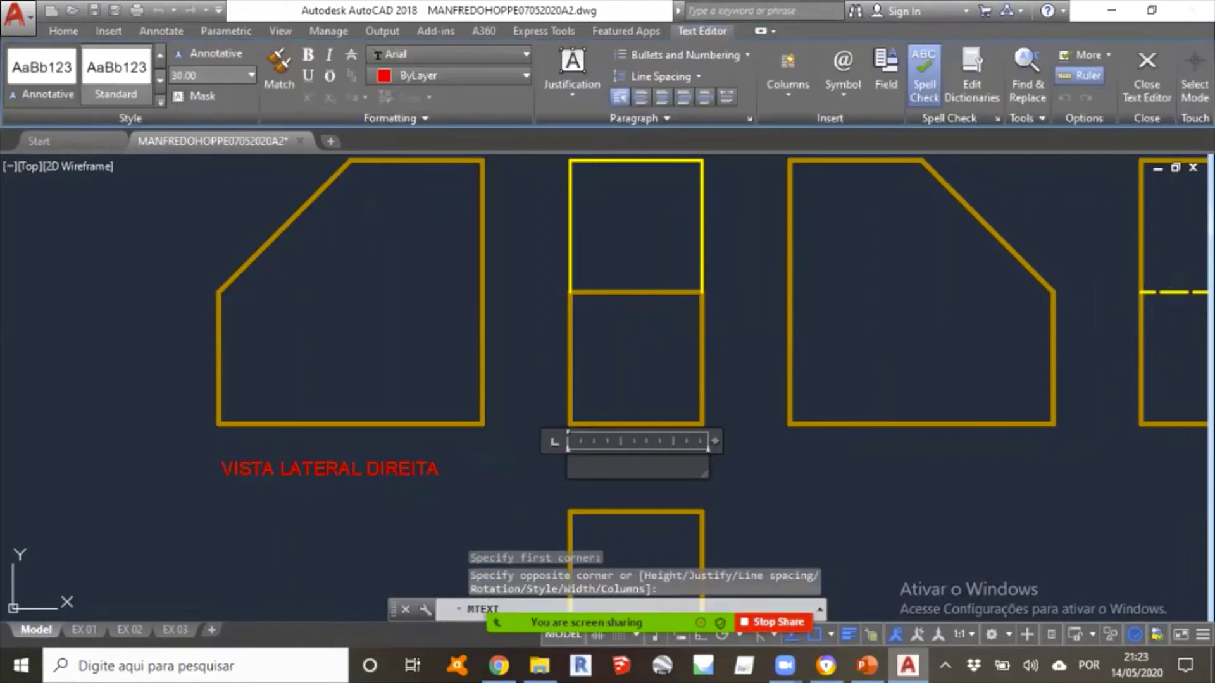
{"action": "type", "text": "VISTA FRO"}
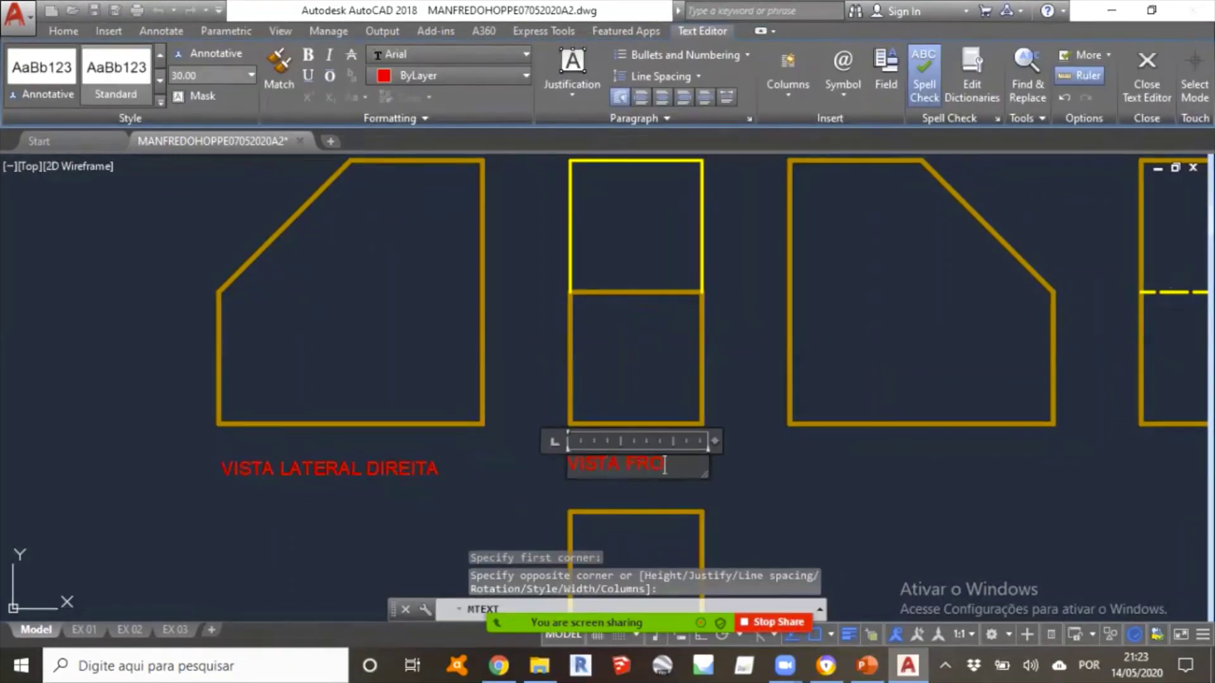
{"action": "type", "text": "NTAL"}
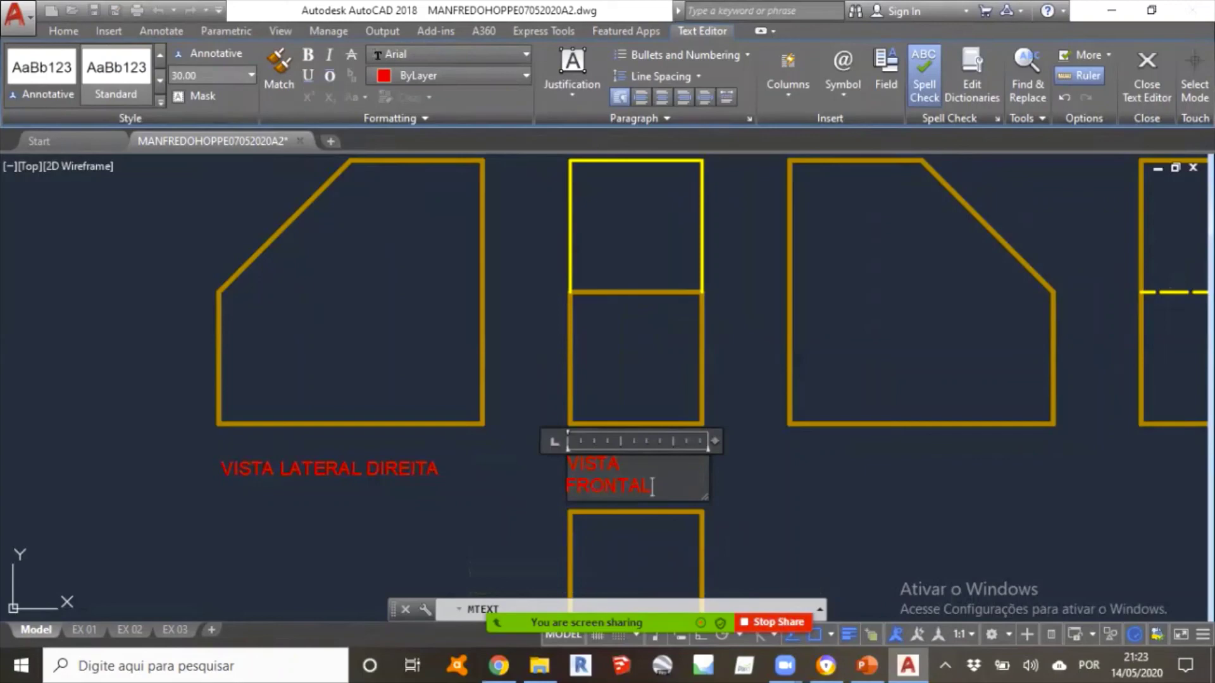
{"action": "mouse_move", "coordinate": [715, 441]}
{"action": "left_mouse_down"}
{"action": "mouse_move", "coordinate": [917, 441]}
{"action": "mouse_move", "coordinate": [729, 441]}
{"action": "left_mouse_up"}
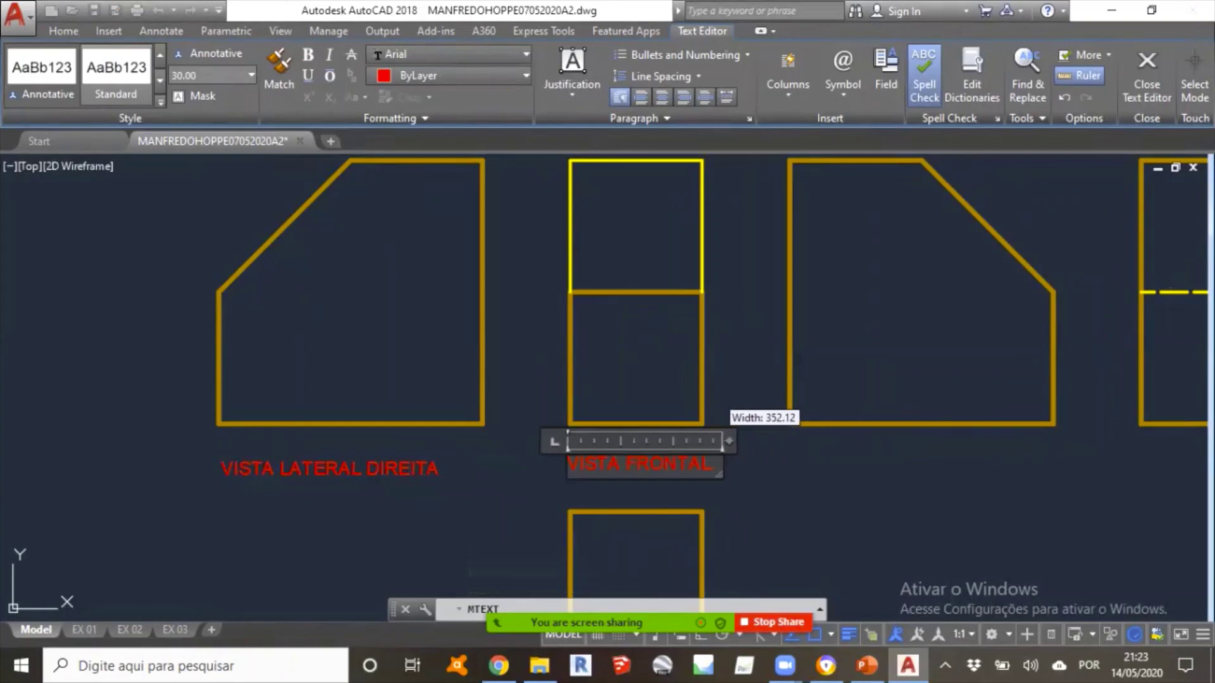
{"action": "left_click", "coordinate": [770, 482]}
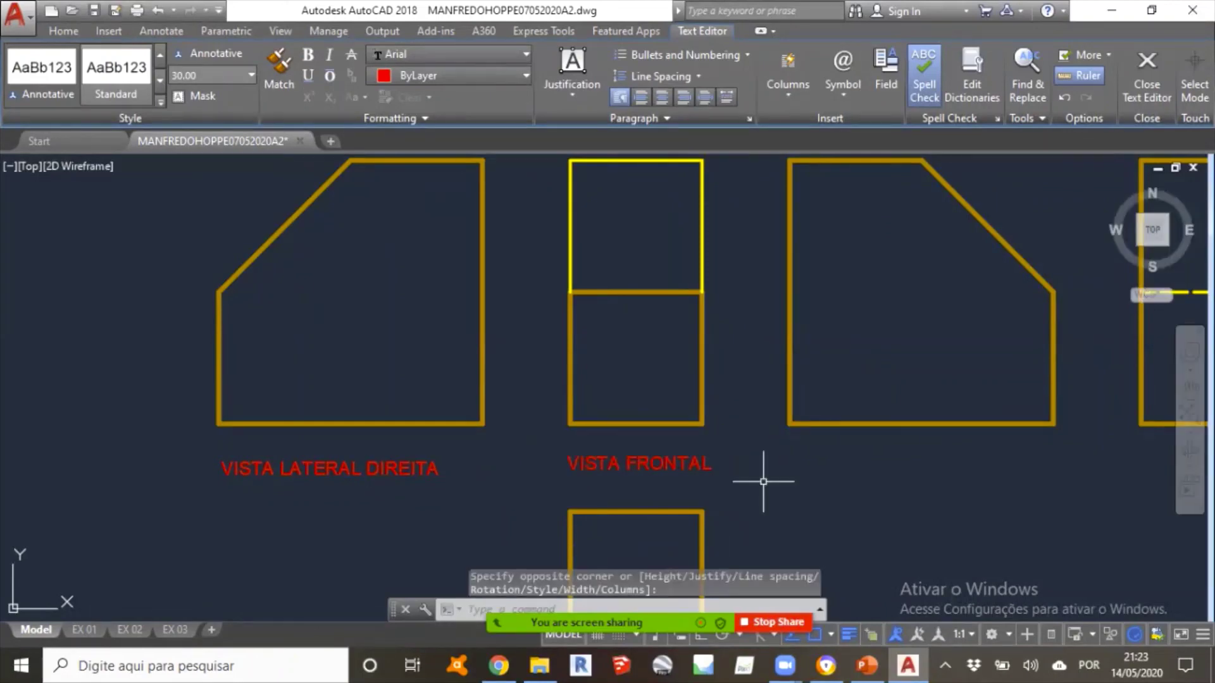
Place the multiline text VISTA LATERAL ESQUERDA beneath the chamfered view right of the front view, with the text box spanning the view's width.
{"action": "middle_click_drag", "start_coordinate": [772, 482], "coordinate": [519, 490]}
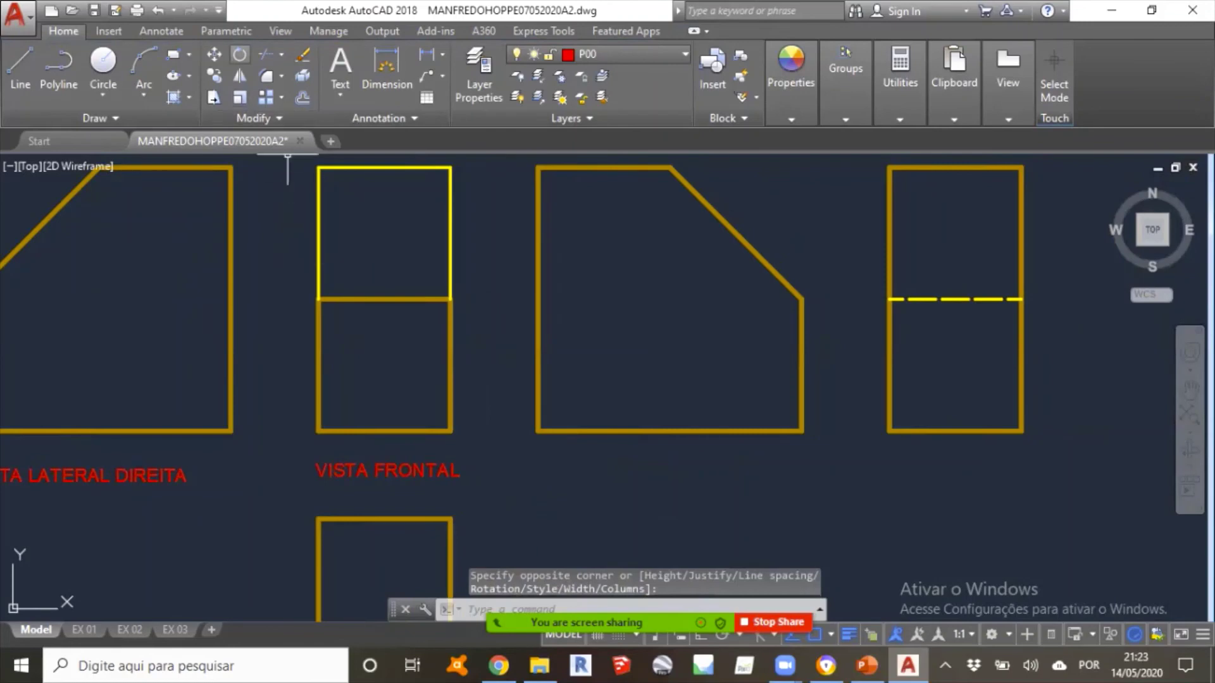
{"action": "left_click", "coordinate": [339, 70]}
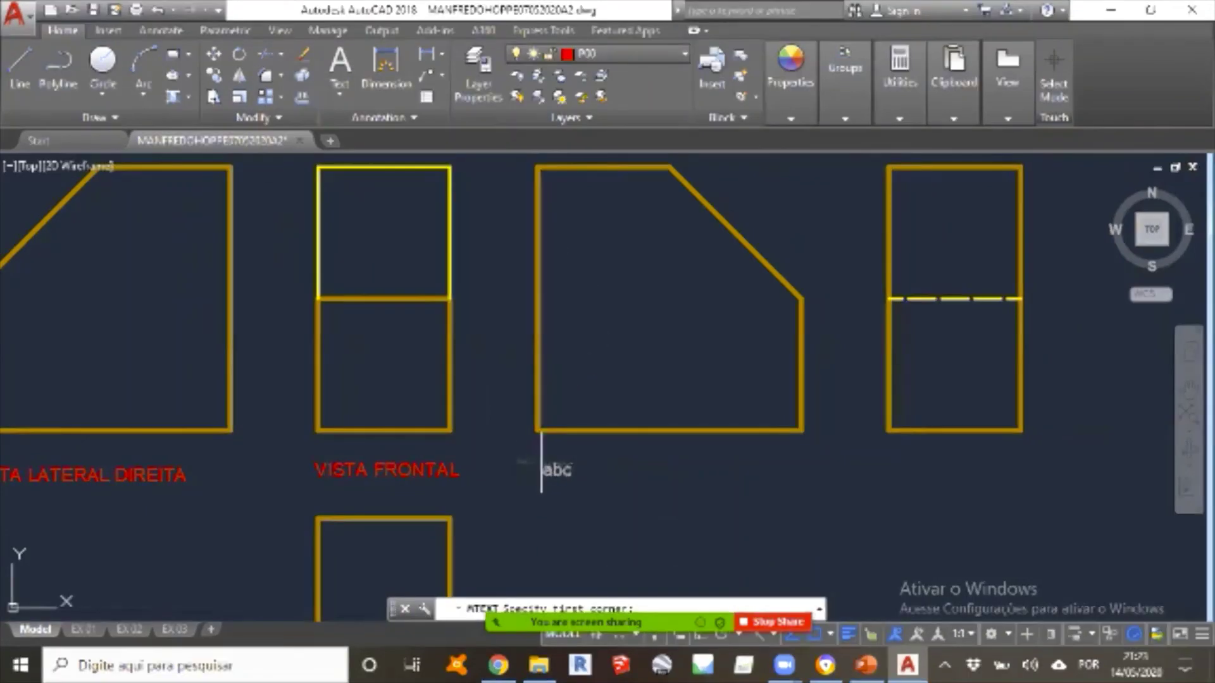
{"action": "left_click", "coordinate": [541, 462]}
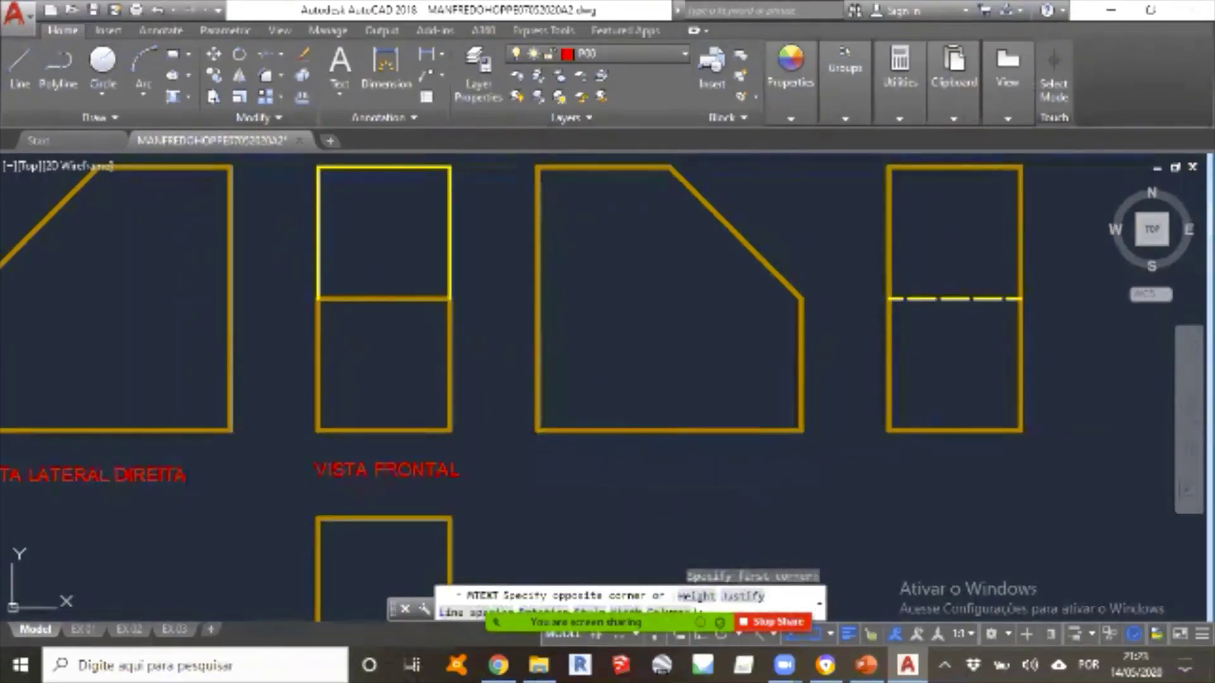
{"action": "left_click", "coordinate": [807, 482]}
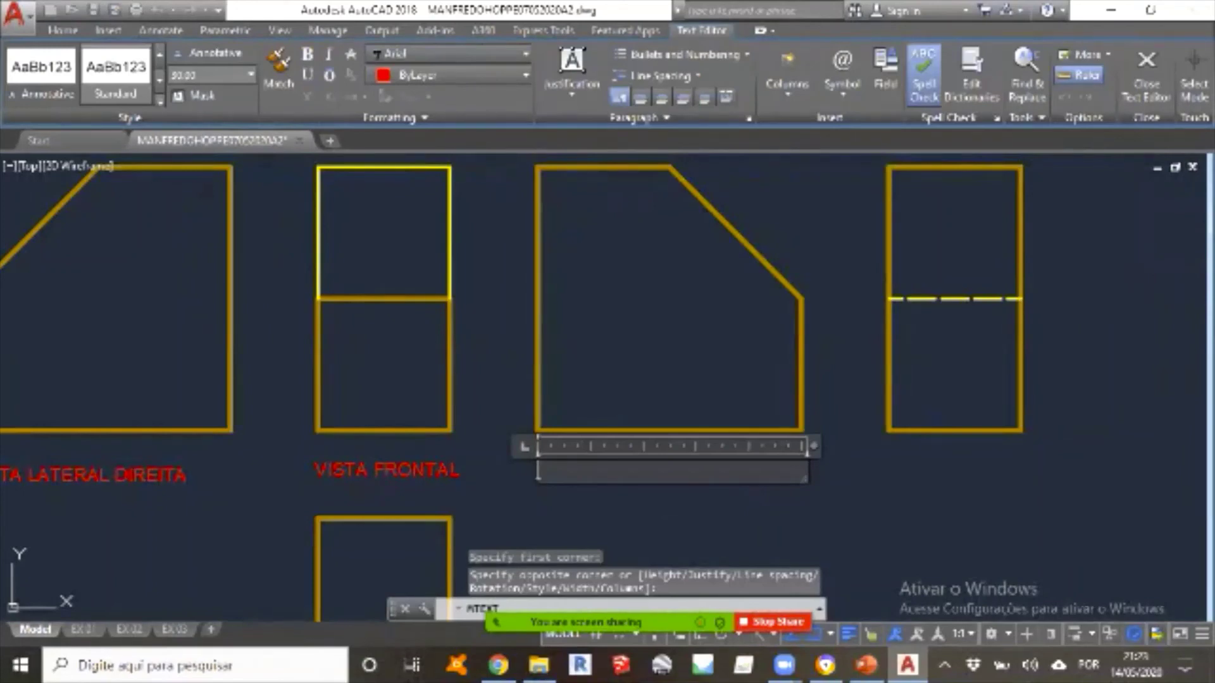
{"action": "type", "text": "VISTA SUTE"}
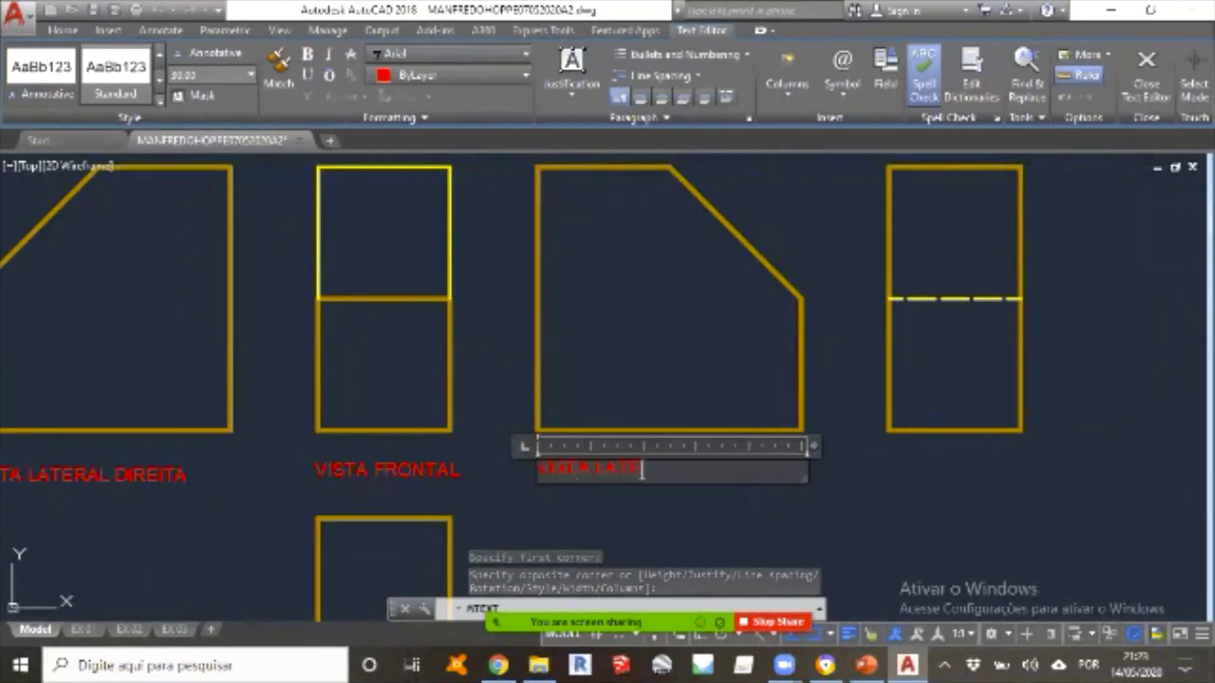
{"action": "type", "text": "RAL ESQUERD"}
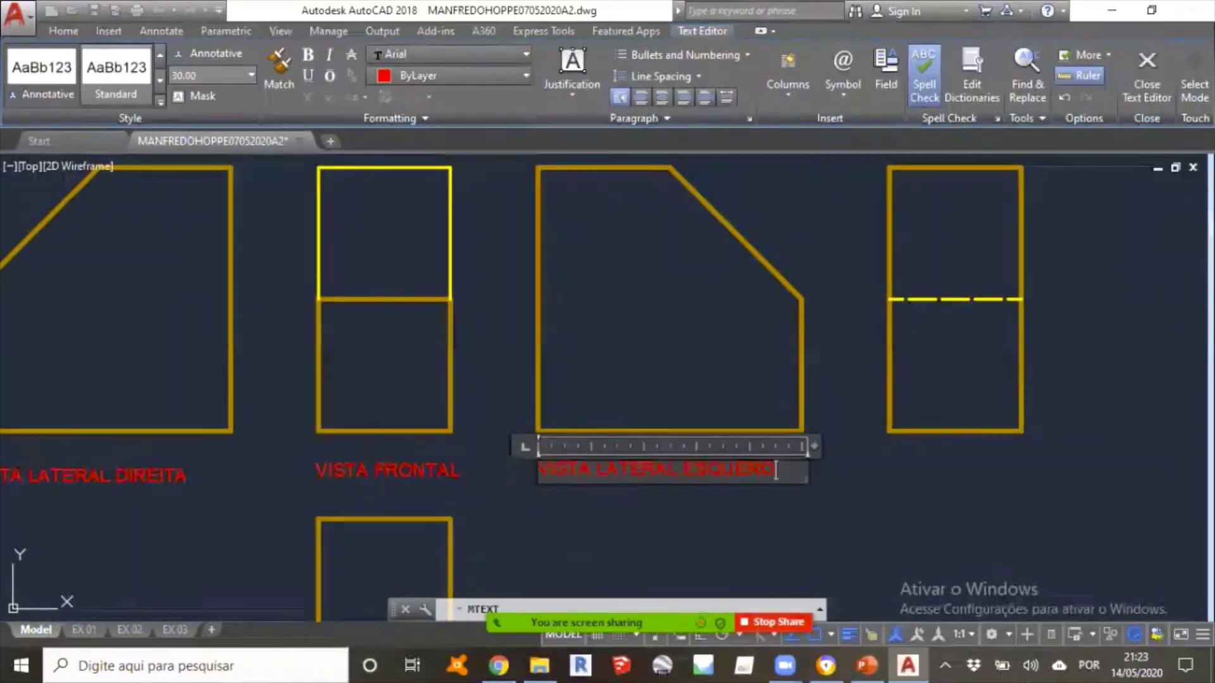
{"action": "key", "text": "BackSpace"}
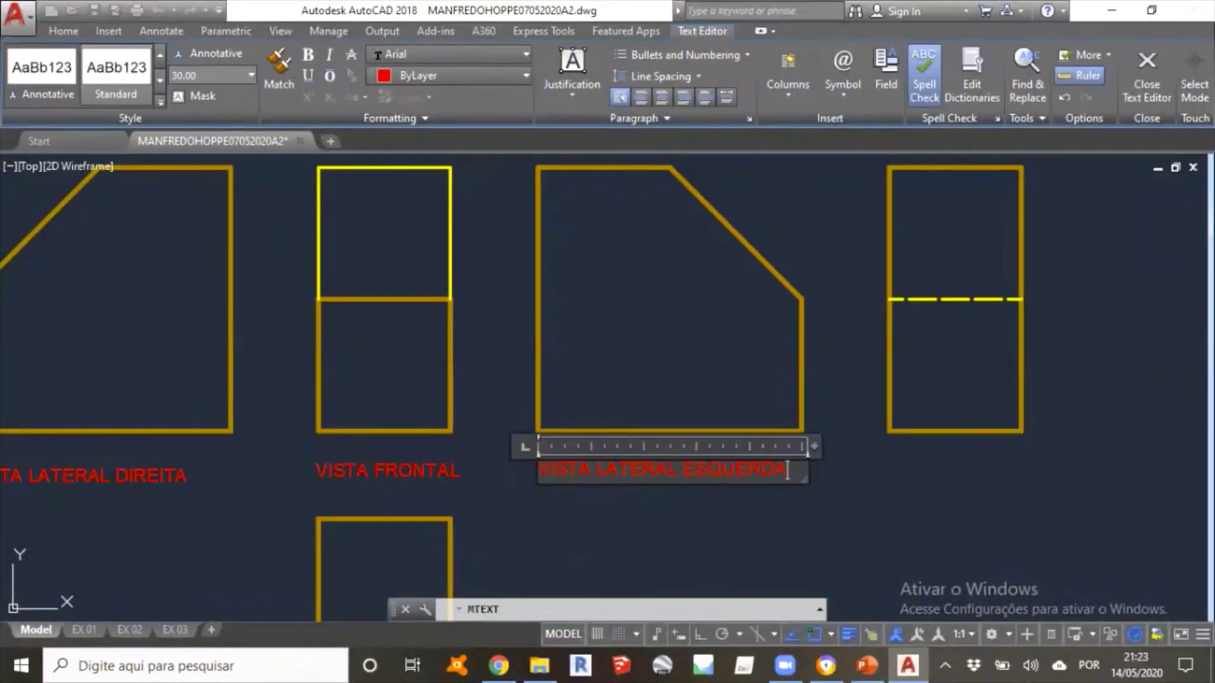
{"action": "left_click", "coordinate": [767, 488]}
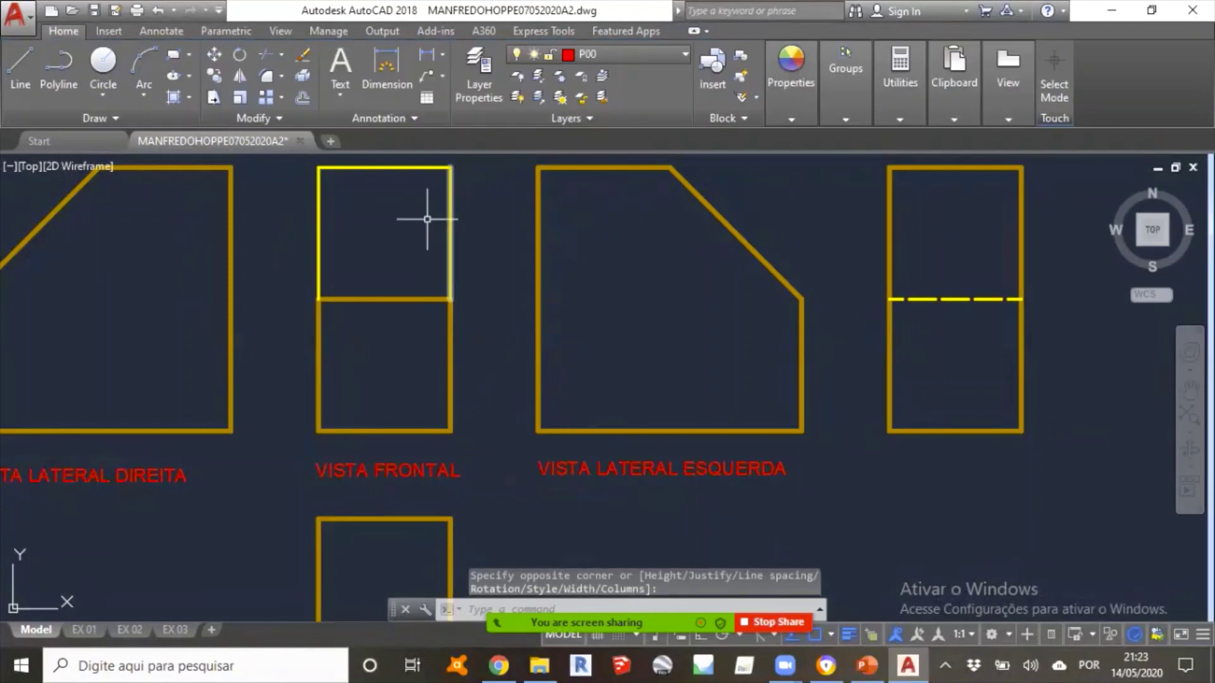
Place the multiline text VISTA POSTERIOR beneath the rightmost view, widening its text box to about 512 so it fits on one line.
{"action": "left_click", "coordinate": [340, 70]}
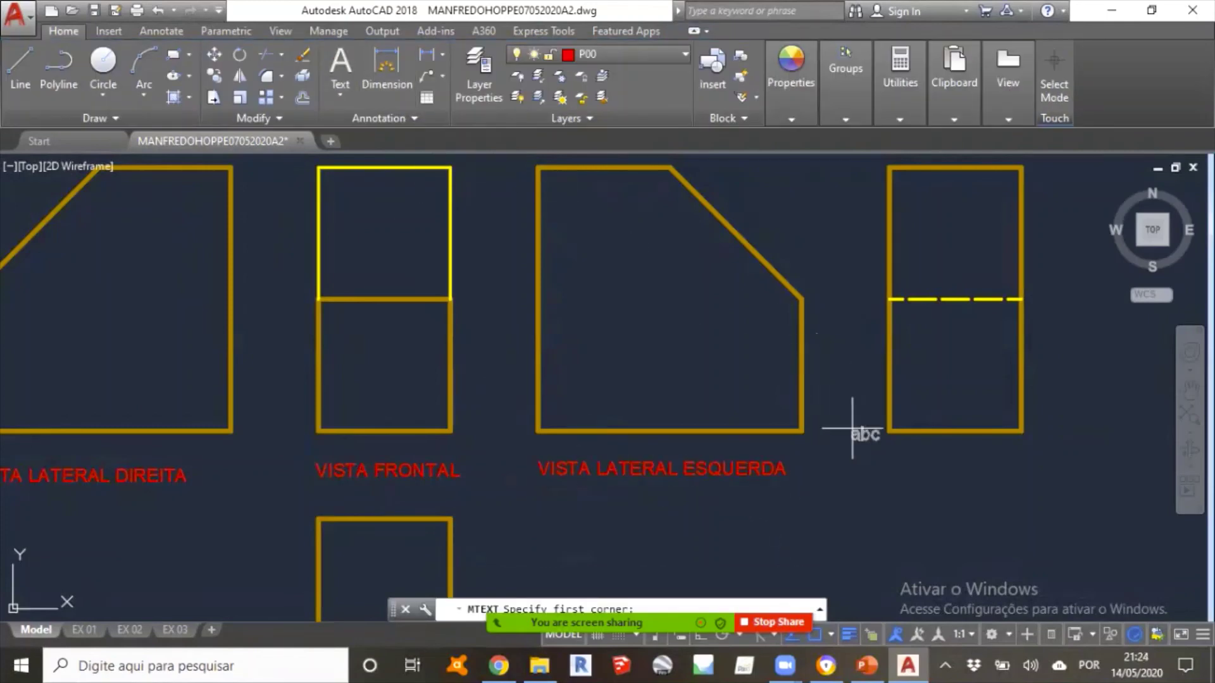
{"action": "left_click", "coordinate": [892, 465]}
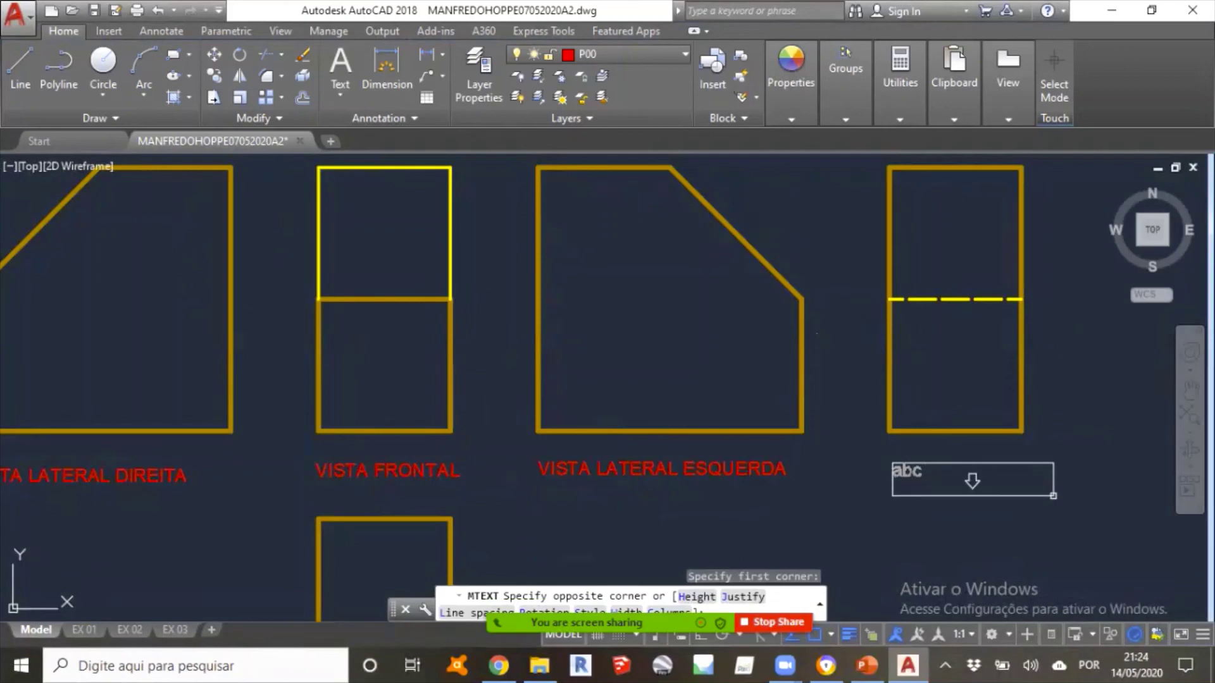
{"action": "left_click", "coordinate": [1047, 484]}
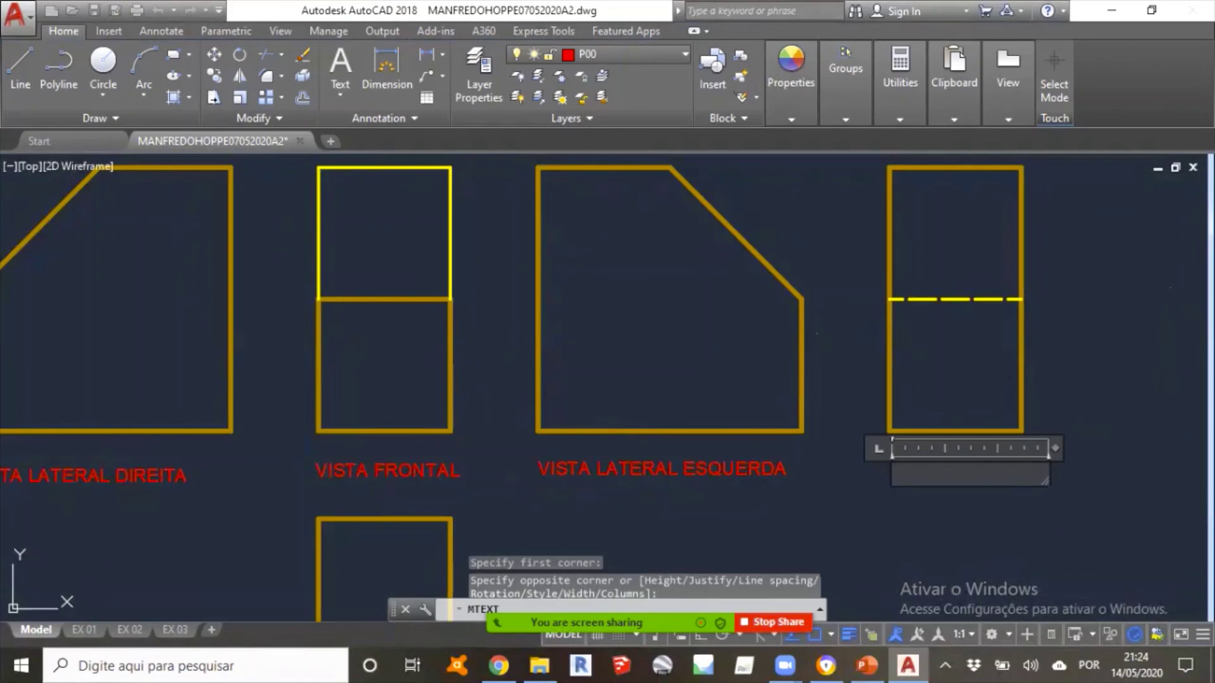
{"action": "type", "text": "VISTA PO"}
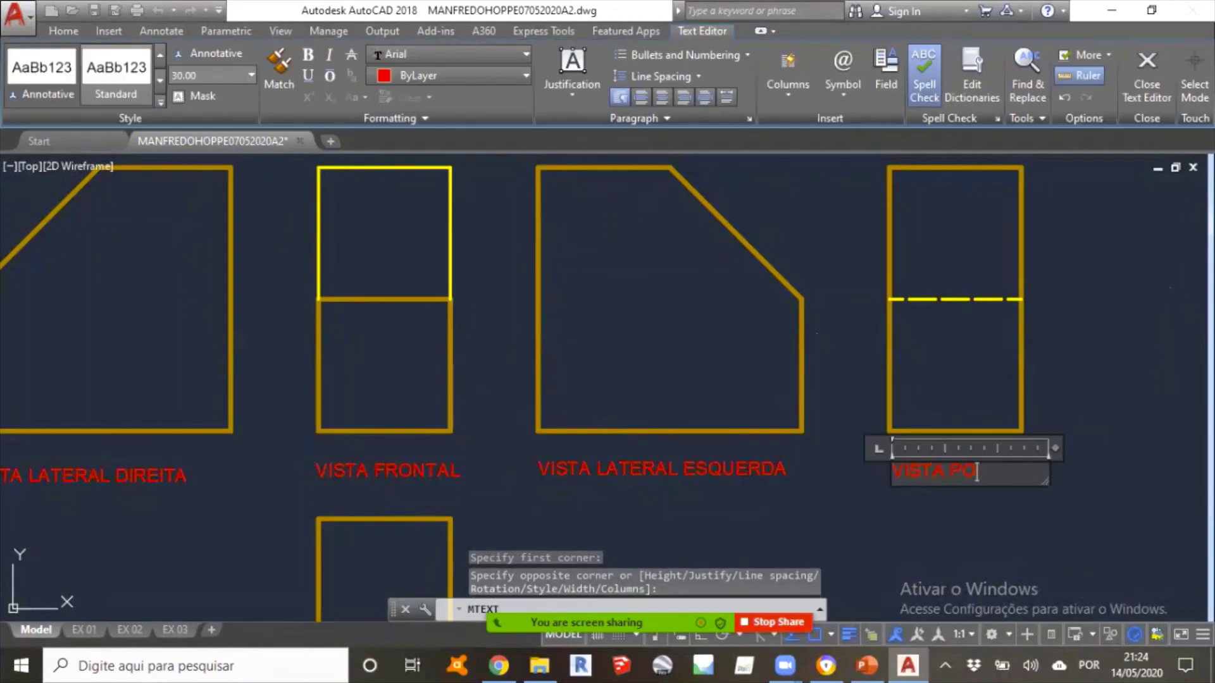
{"action": "type", "text": "STERIOR"}
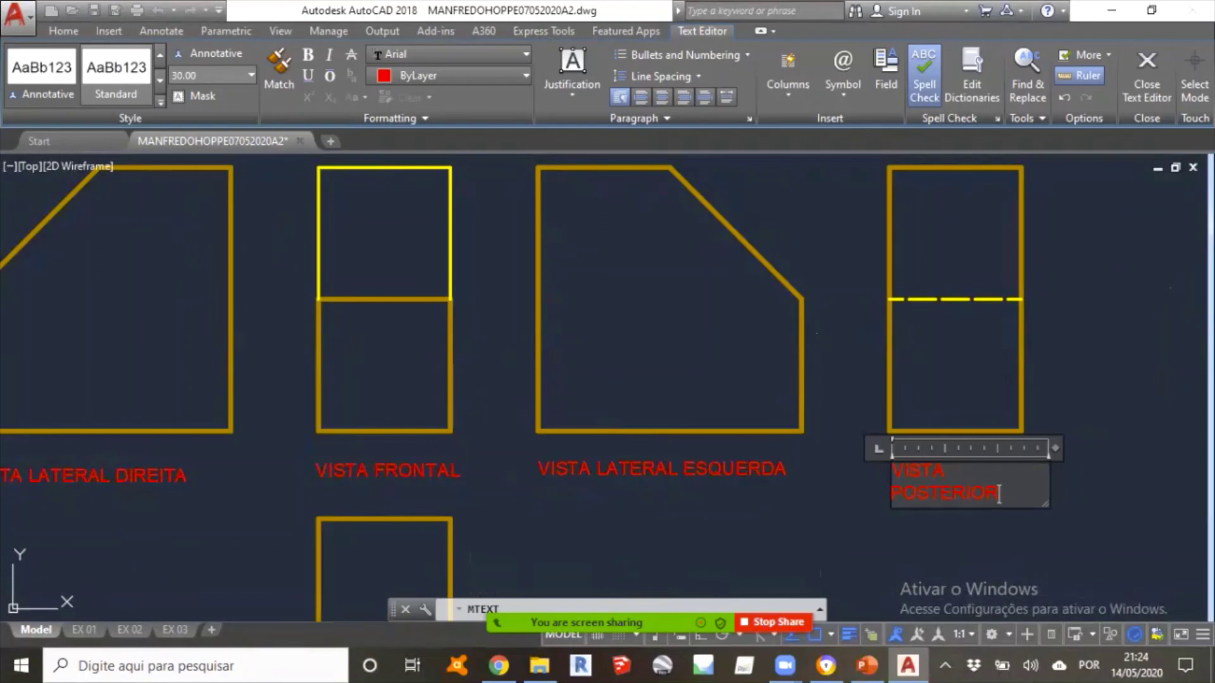
{"action": "left_click_drag", "start_coordinate": [1055, 448], "coordinate": [1122, 448]}
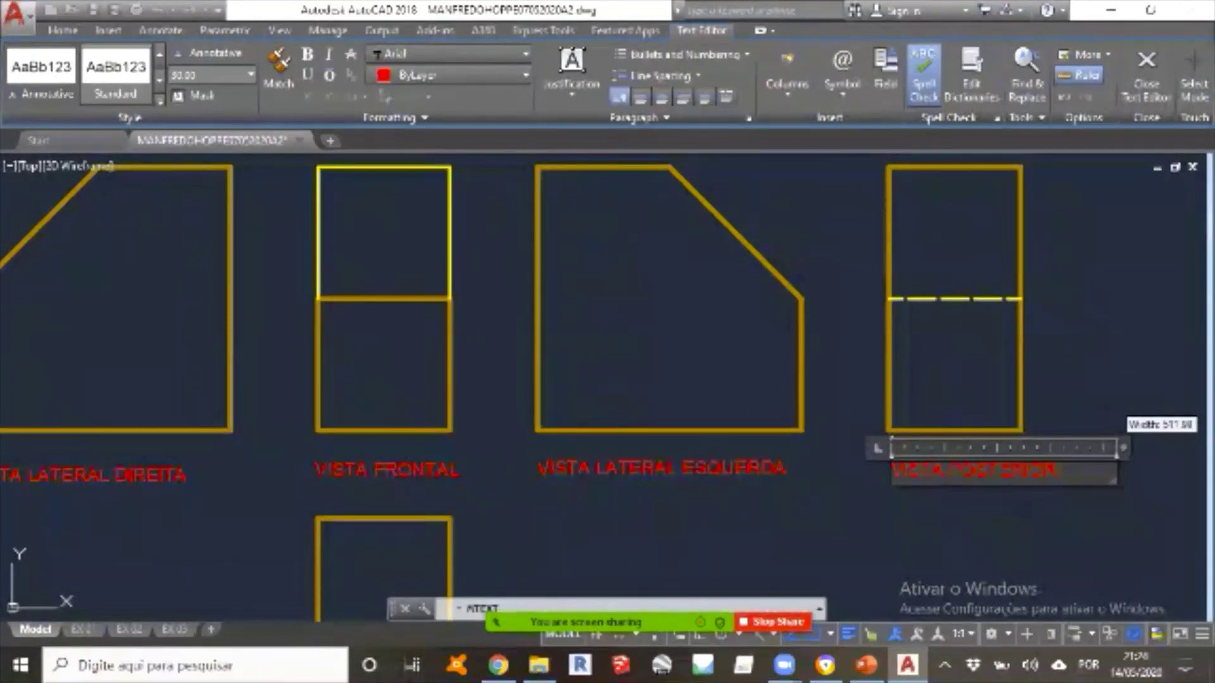
{"action": "left_click", "coordinate": [939, 505]}
Place the multiline text VISTA SUPERIOR beneath the lowermost view, widening its text box so the label fits on one line.
{"action": "scroll", "coordinate": [787, 474], "scroll_direction": "down", "scroll_amount": 4}
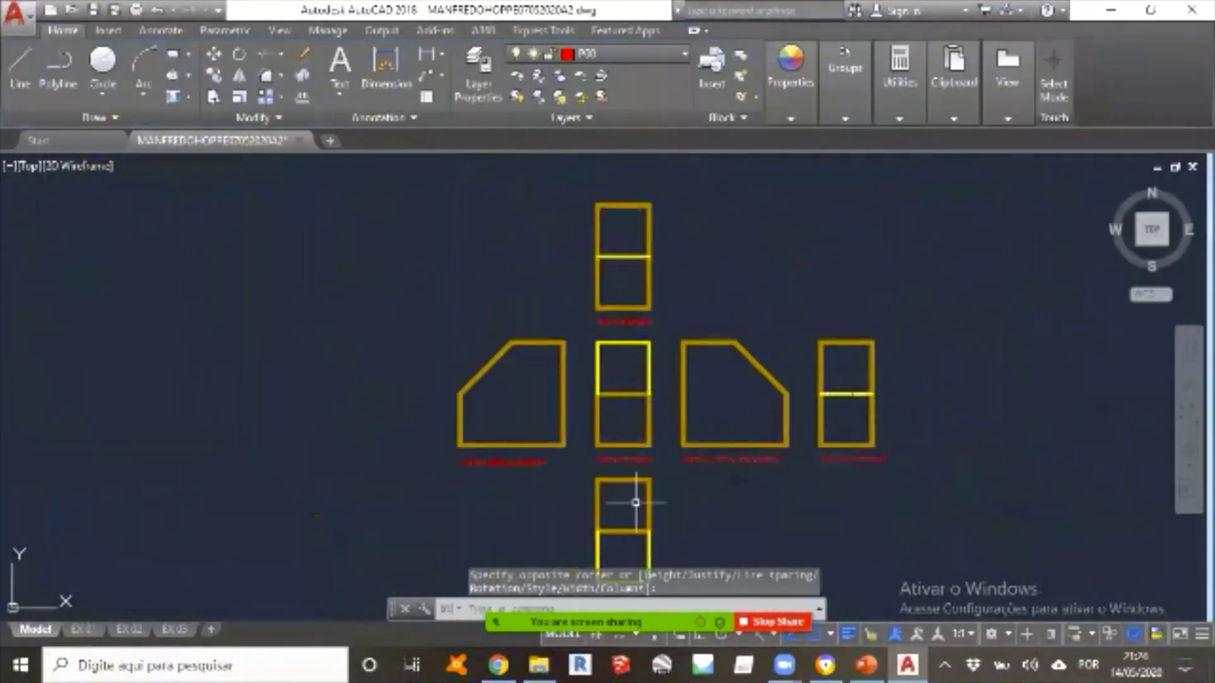
{"action": "middle_click_drag", "start_coordinate": [635, 503], "coordinate": [623, 358]}
{"action": "scroll", "coordinate": [613, 443], "scroll_direction": "up", "scroll_amount": 3}
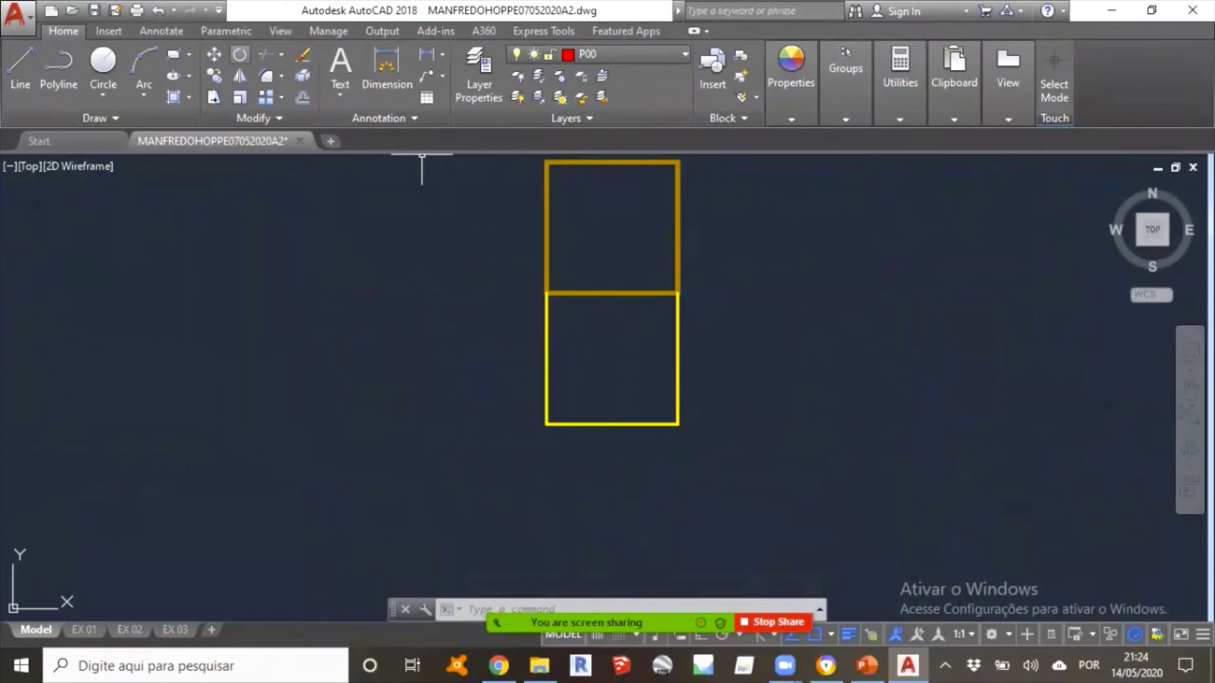
{"action": "left_click", "coordinate": [340, 63]}
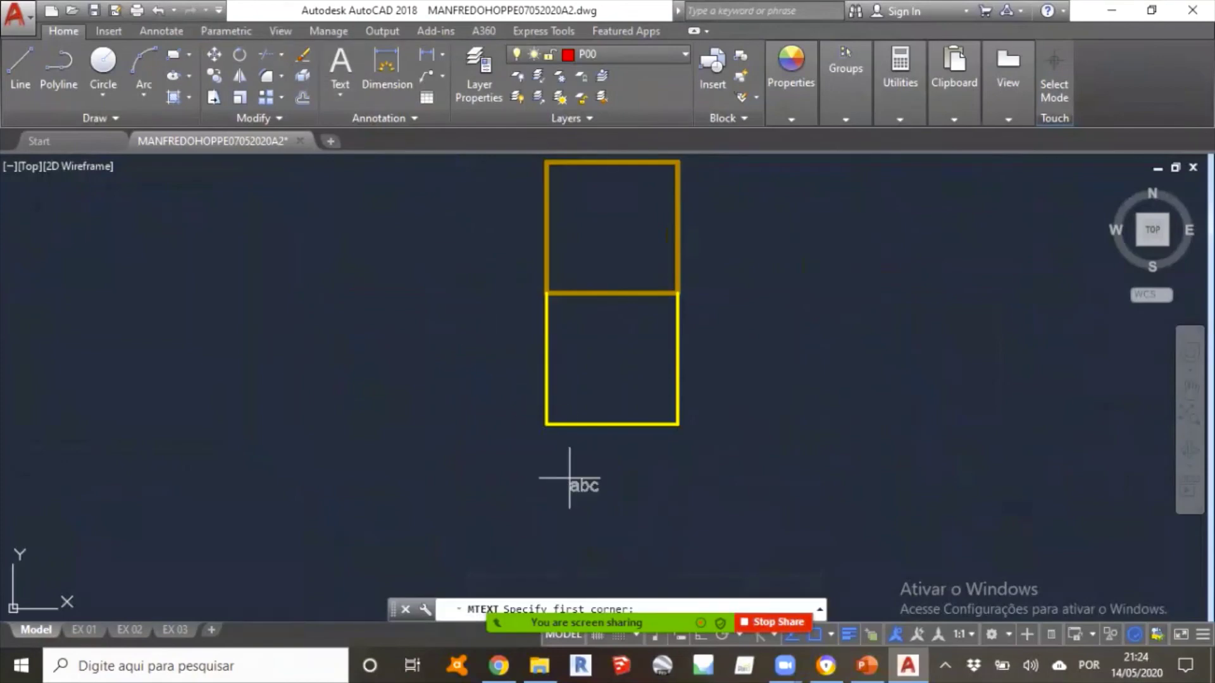
{"action": "left_click", "coordinate": [546, 449]}
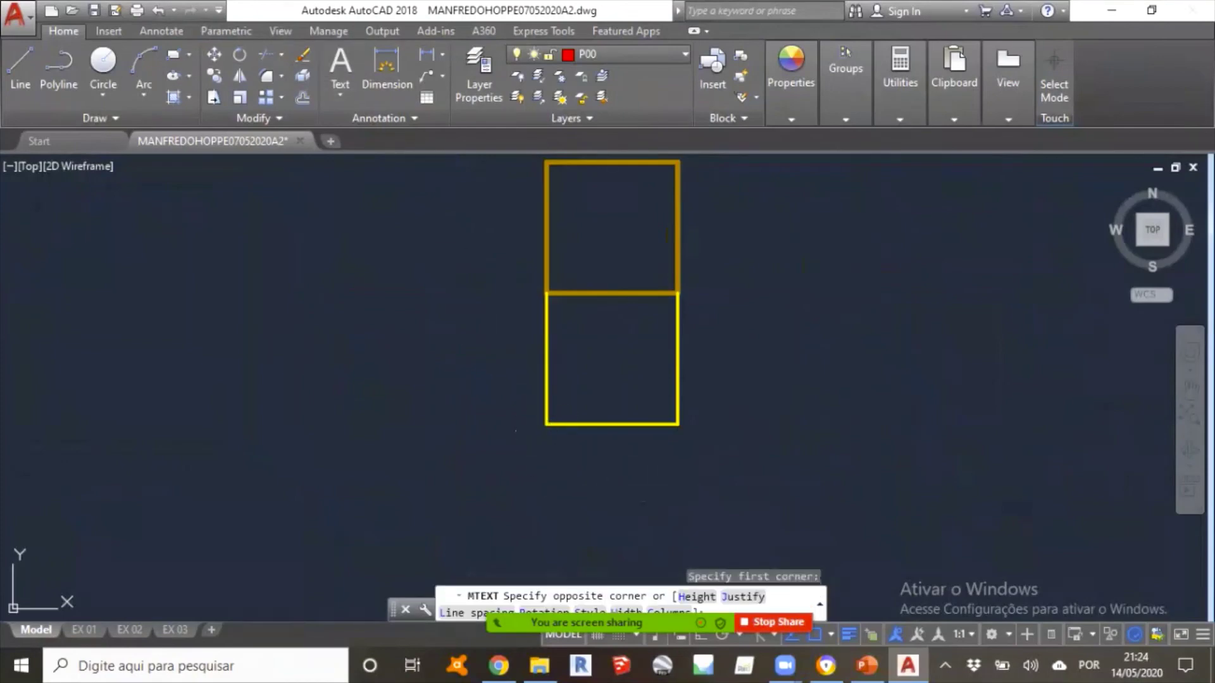
{"action": "left_click", "coordinate": [558, 460]}
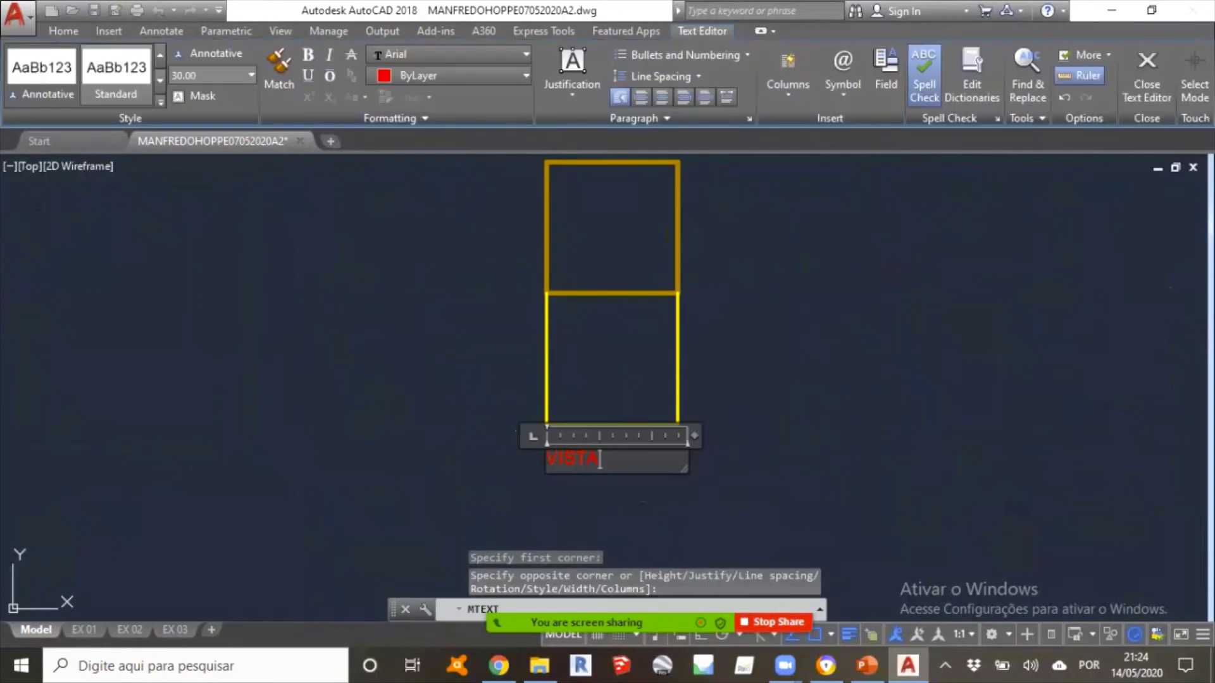
{"action": "type", "text": "VISTA SUPERIOR"}
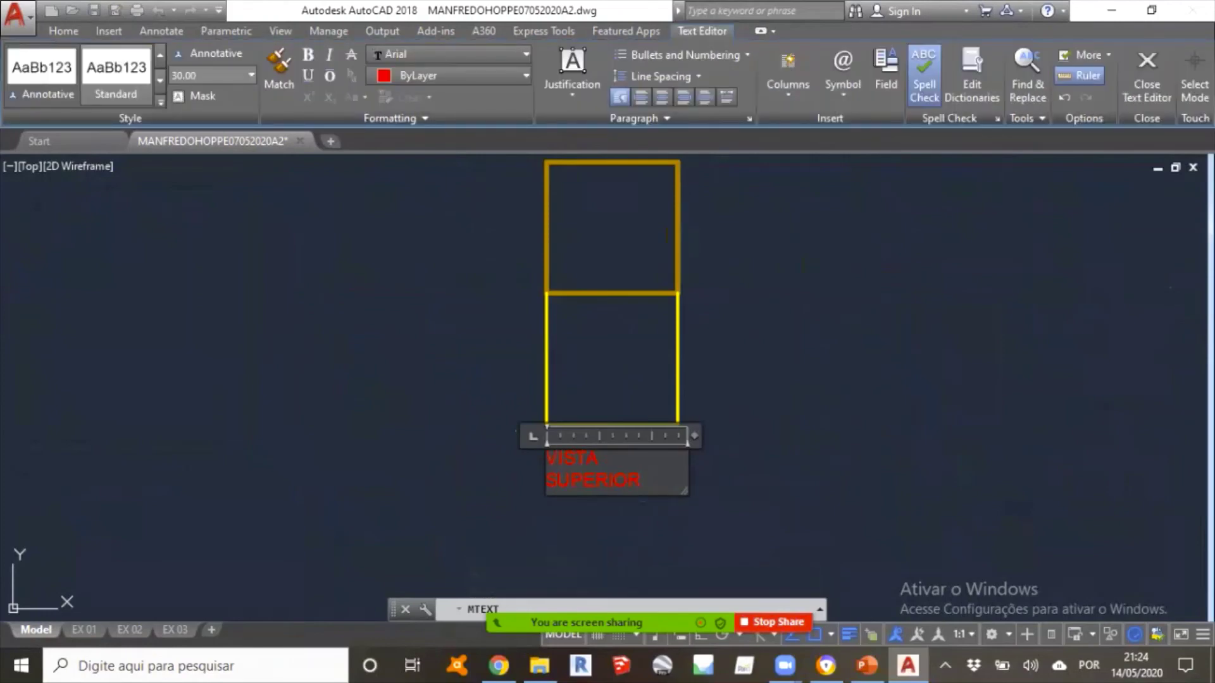
{"action": "left_click_drag", "start_coordinate": [694, 435], "coordinate": [774, 435]}
{"action": "left_click", "coordinate": [757, 497]}
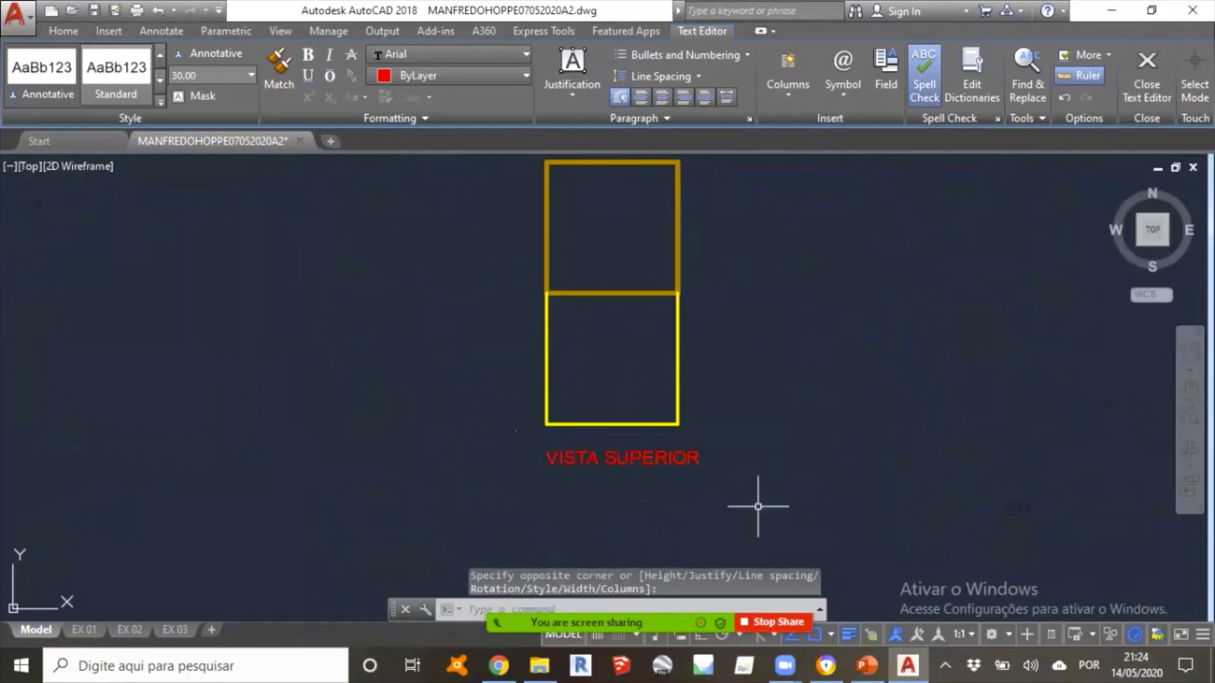
Look over the full set of six labelled orthographic views.
{"action": "scroll", "coordinate": [755, 483], "scroll_direction": "down", "scroll_amount": 3}
{"action": "scroll", "coordinate": [755, 483], "scroll_direction": "up", "scroll_amount": 2}
{"action": "mouse_move", "coordinate": [755, 483]}
{"action": "middle_mouse_down"}
{"action": "mouse_move", "coordinate": [682, 425]}
{"action": "mouse_move", "coordinate": [651, 429]}
{"action": "mouse_move", "coordinate": [585, 471]}
{"action": "middle_mouse_up"}
{"action": "scroll", "coordinate": [649, 424], "scroll_direction": "down", "scroll_amount": 2}
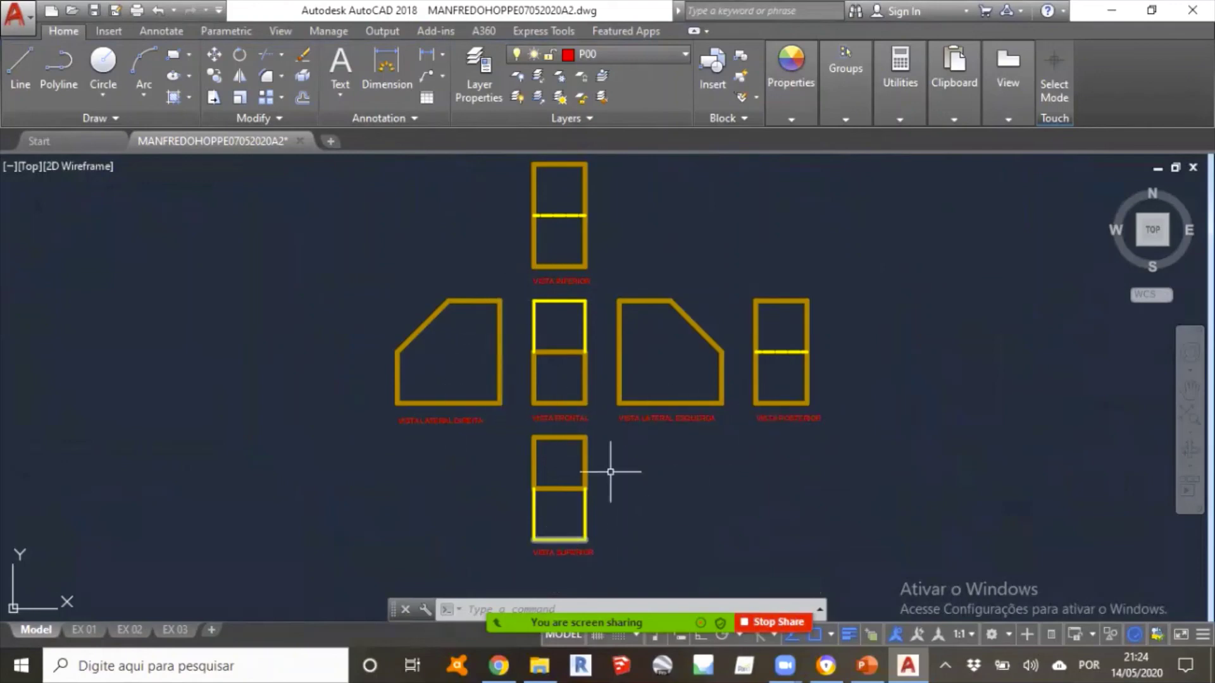
{"action": "mouse_move", "coordinate": [669, 565]}
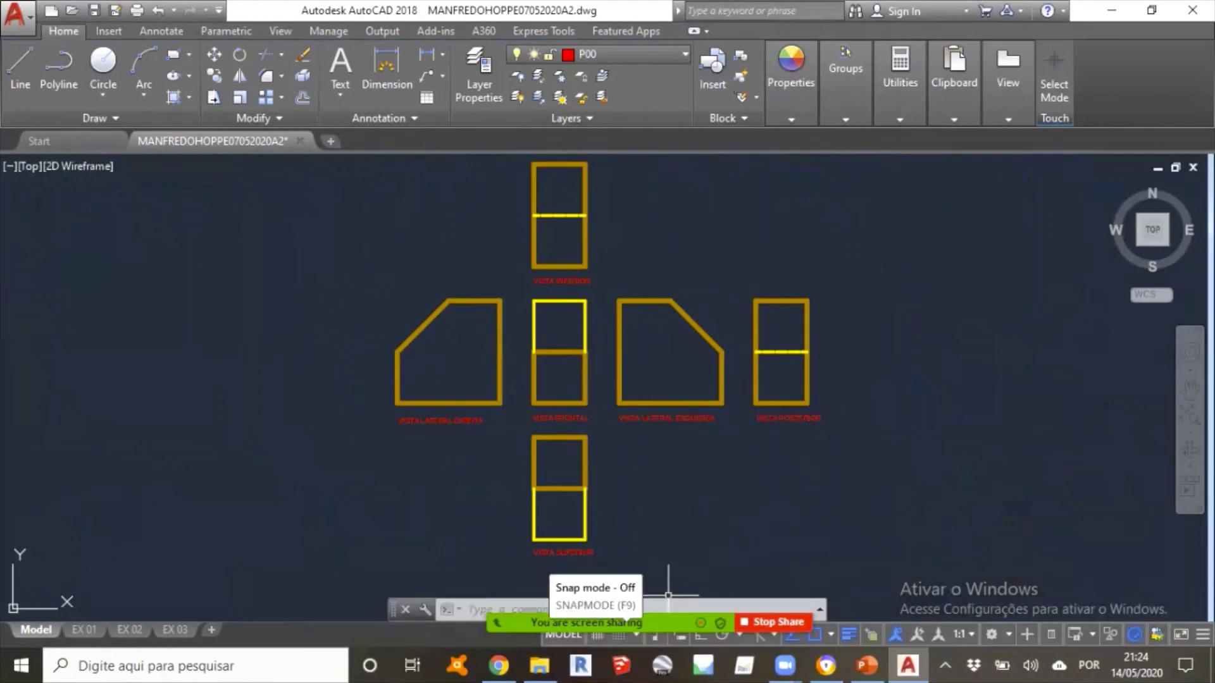
{"action": "mouse_move", "coordinate": [574, 565]}
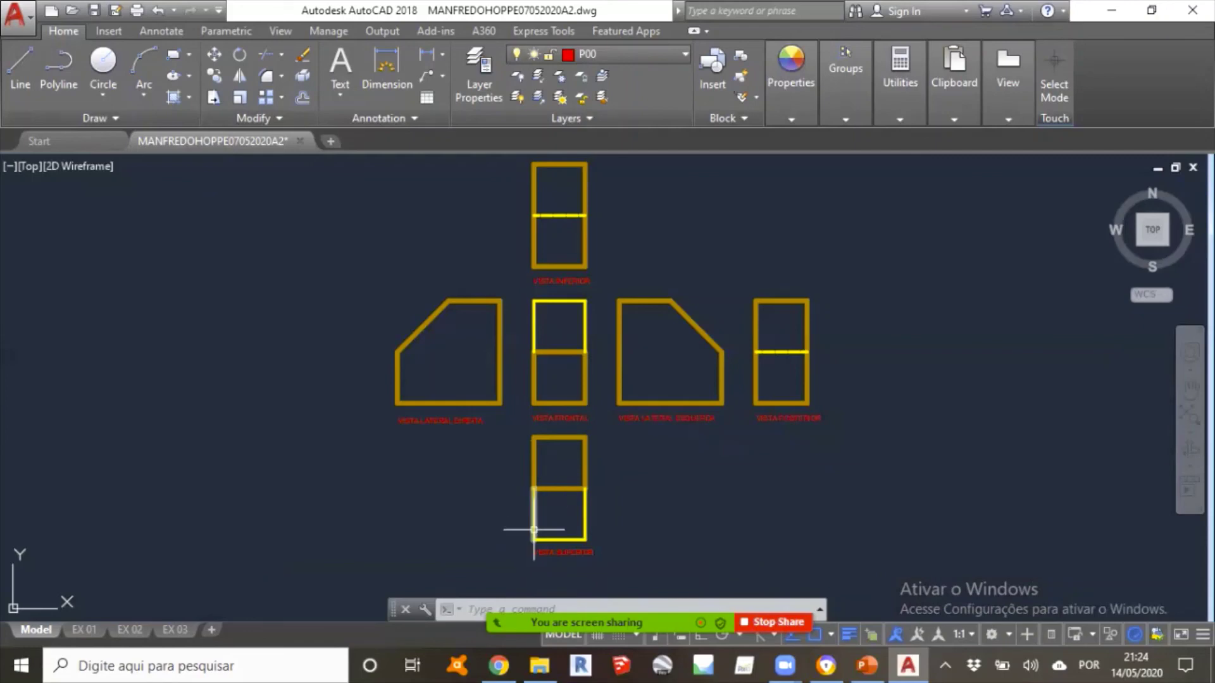
{"action": "left_click", "coordinate": [1036, 591]}
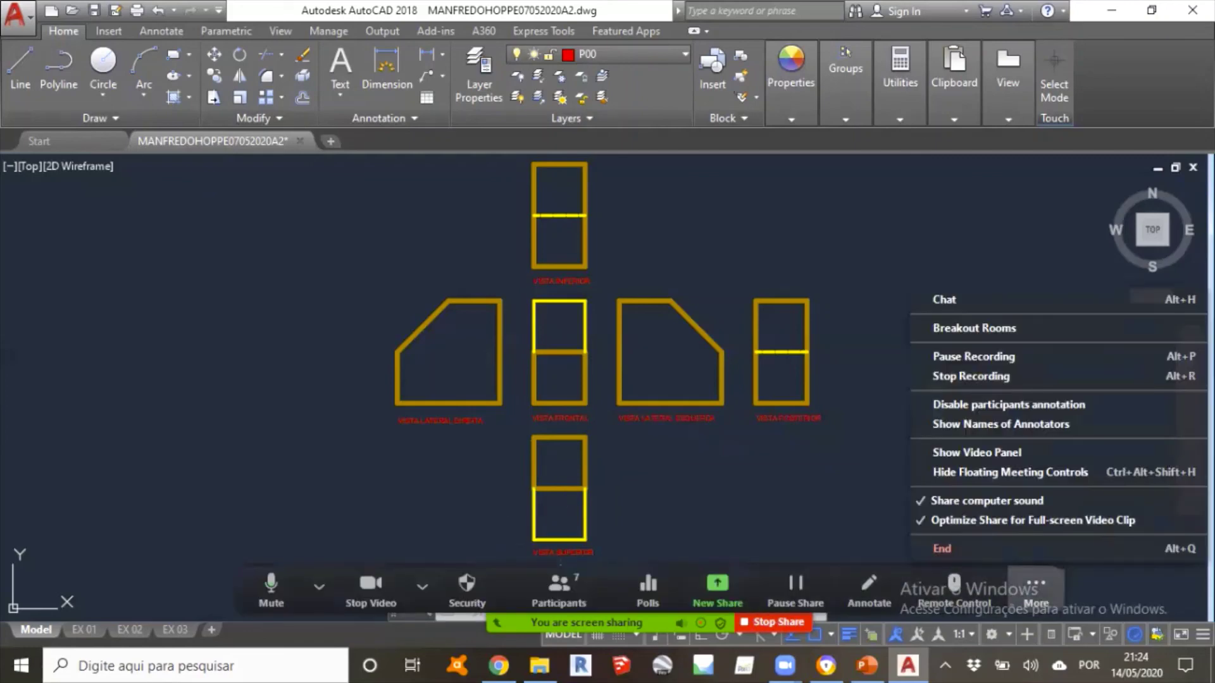